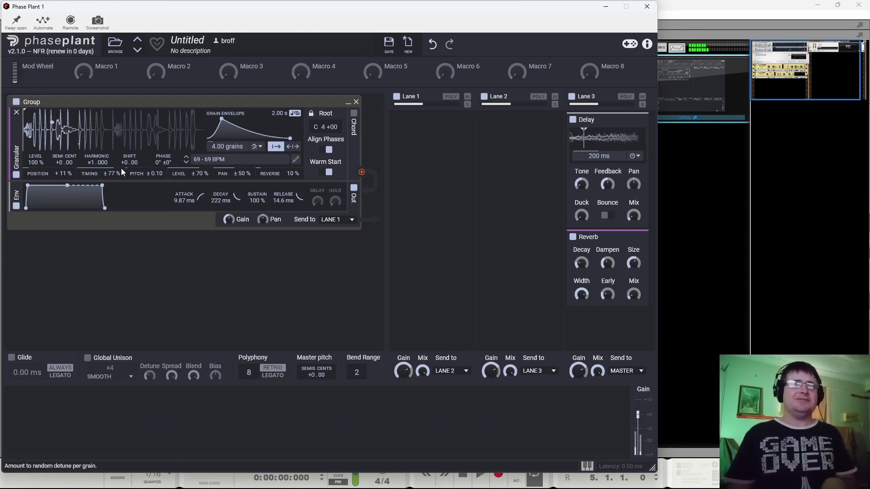
- Open the granular generator's sample browser and audition the Oeser Pack loops from Ayyy - 100 BPM down to Laserton - 90 BPM
{"action": "left_click", "coordinate": [211, 159]}
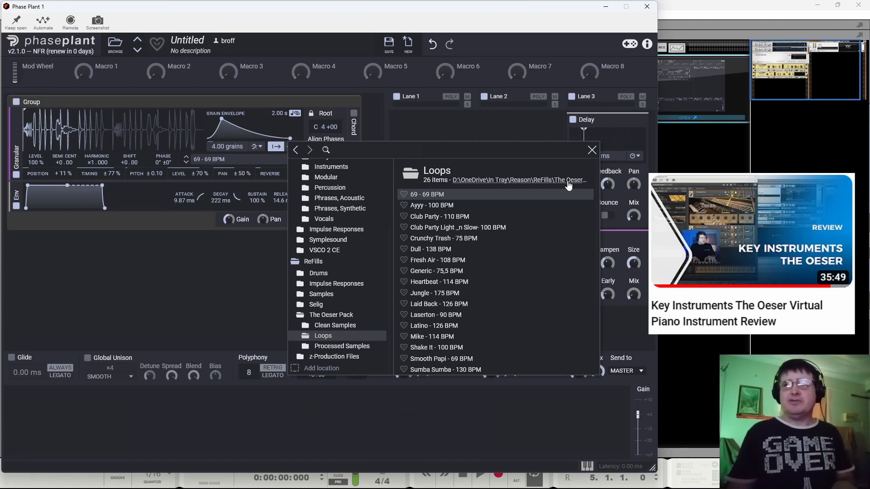
{"action": "left_click", "coordinate": [438, 206]}
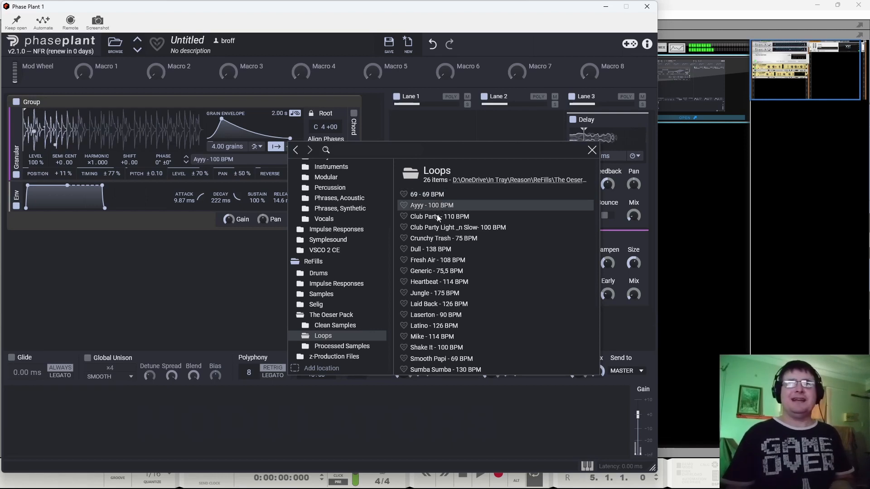
{"action": "left_click", "coordinate": [437, 218]}
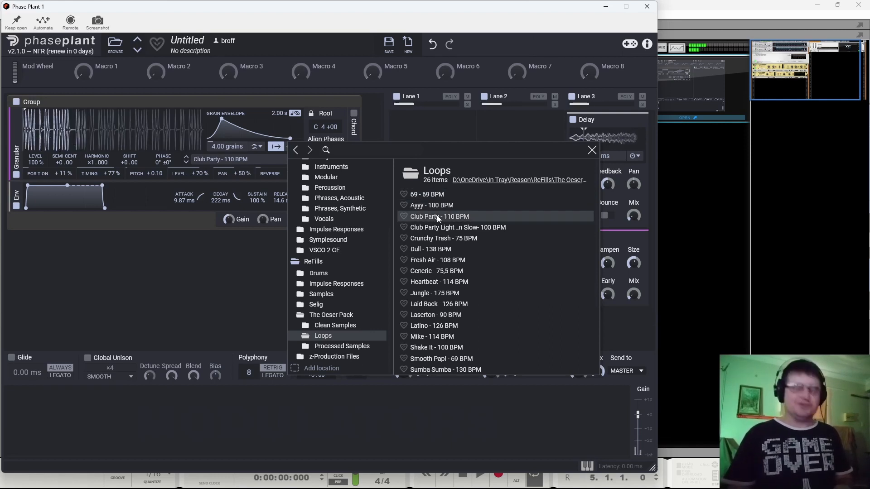
{"action": "left_click", "coordinate": [441, 227]}
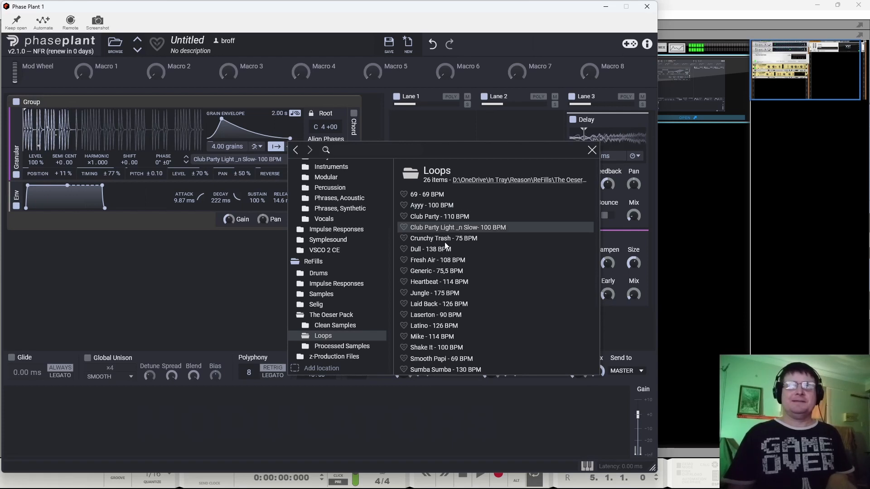
{"action": "left_click", "coordinate": [446, 242]}
{"action": "left_click", "coordinate": [442, 252]}
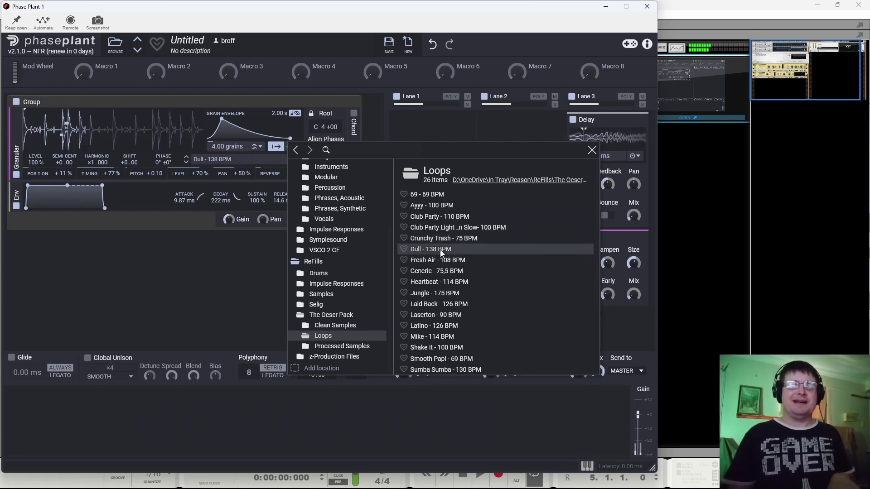
{"action": "left_click", "coordinate": [441, 263]}
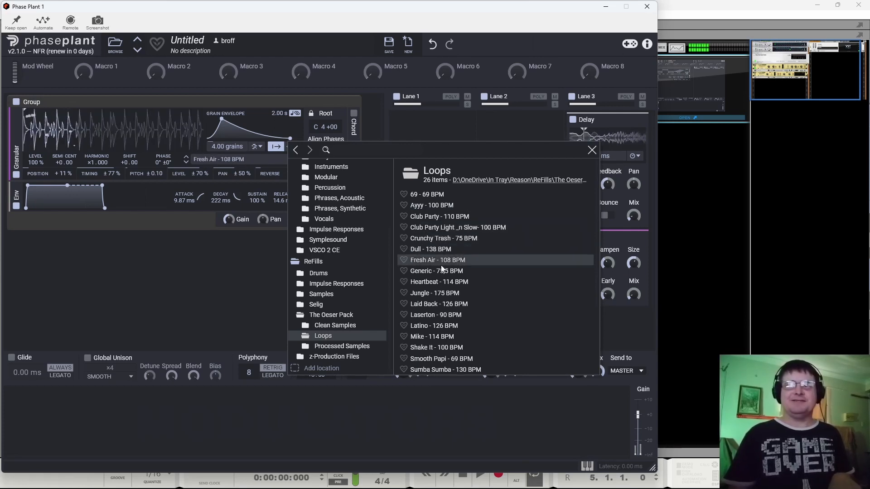
{"action": "left_click", "coordinate": [442, 273]}
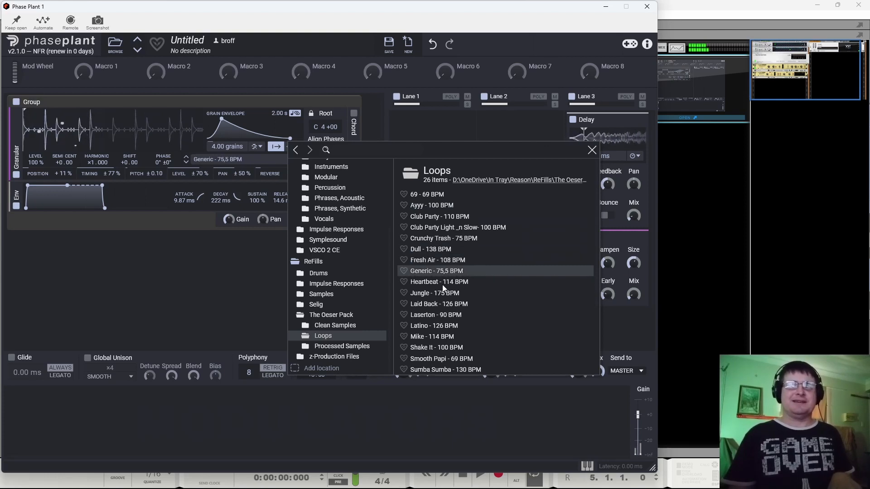
{"action": "left_click", "coordinate": [442, 283]}
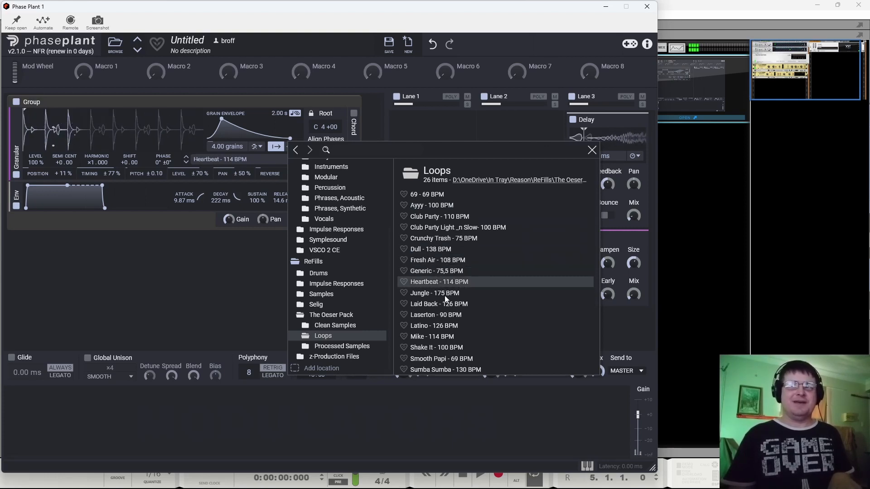
{"action": "left_click", "coordinate": [445, 295]}
{"action": "left_click", "coordinate": [444, 304]}
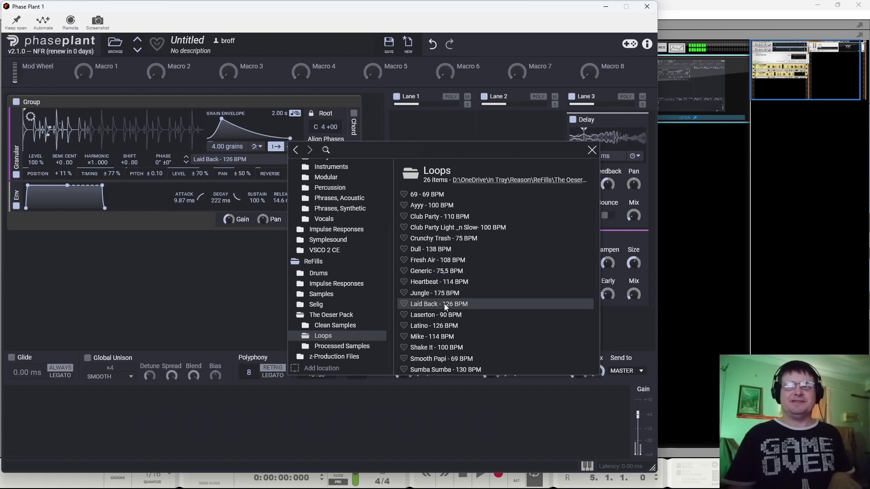
{"action": "left_click", "coordinate": [453, 315]}
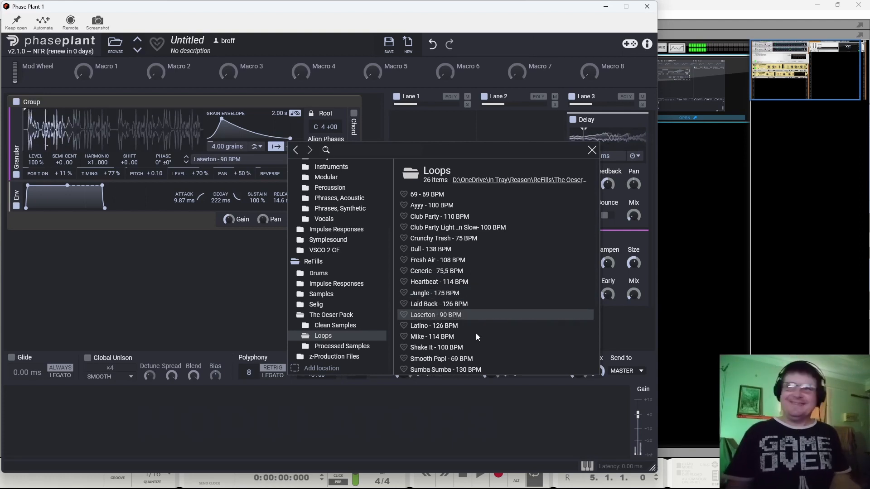
- Audition samples from Strings Attack to Strings Fearless in the Oeser Pack's Clean Samples > Strings > Attack folder
{"action": "left_click", "coordinate": [322, 325]}
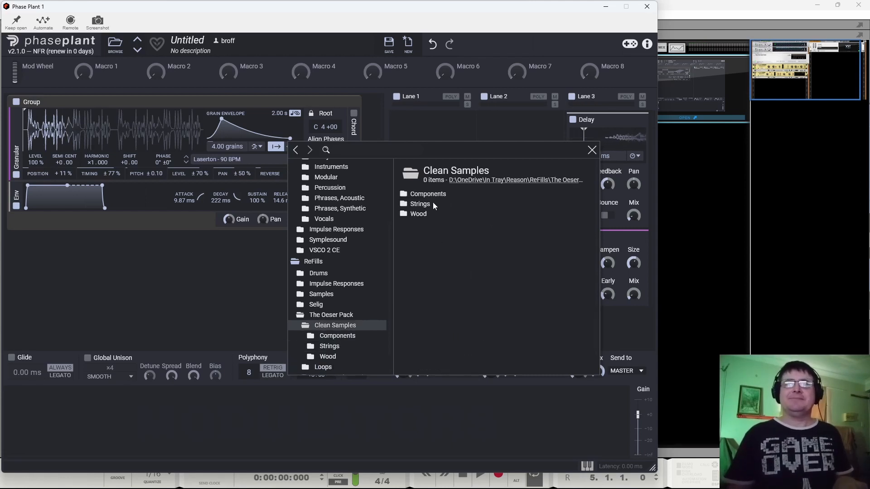
{"action": "double_click", "coordinate": [404, 206]}
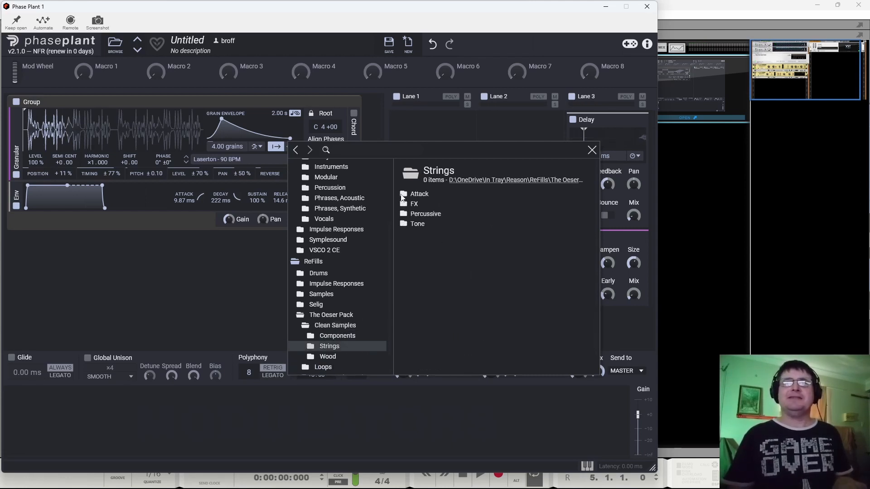
{"action": "double_click", "coordinate": [401, 193]}
{"action": "left_click", "coordinate": [430, 196]}
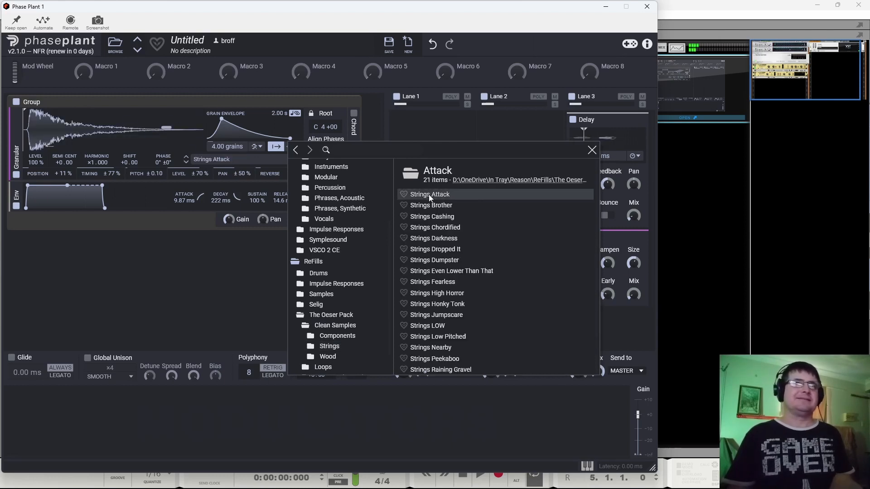
{"action": "left_click", "coordinate": [428, 206]}
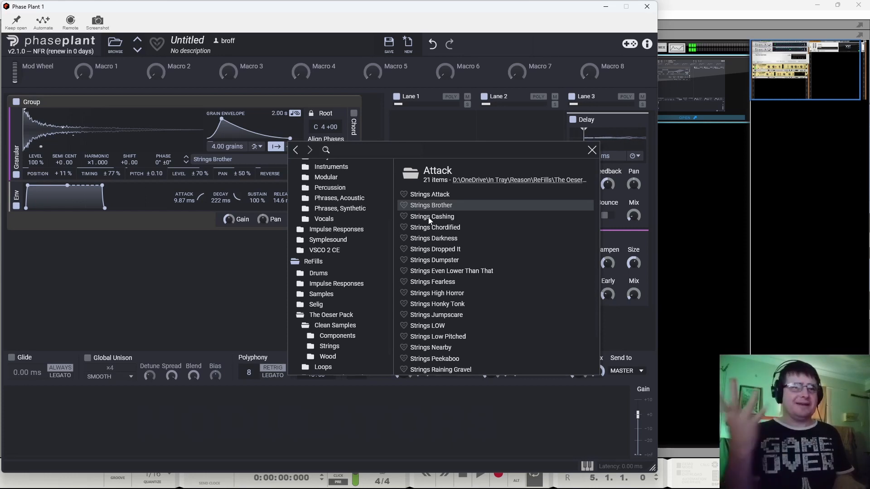
{"action": "left_click", "coordinate": [430, 220]}
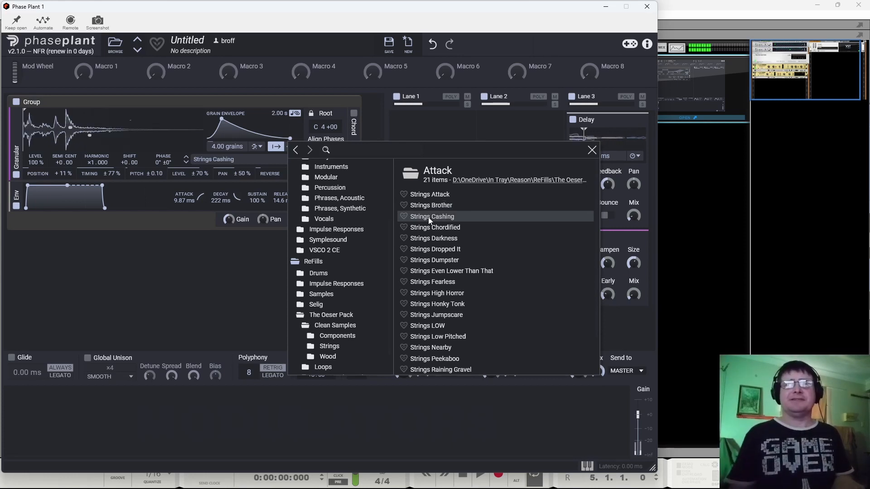
{"action": "left_click", "coordinate": [443, 241]}
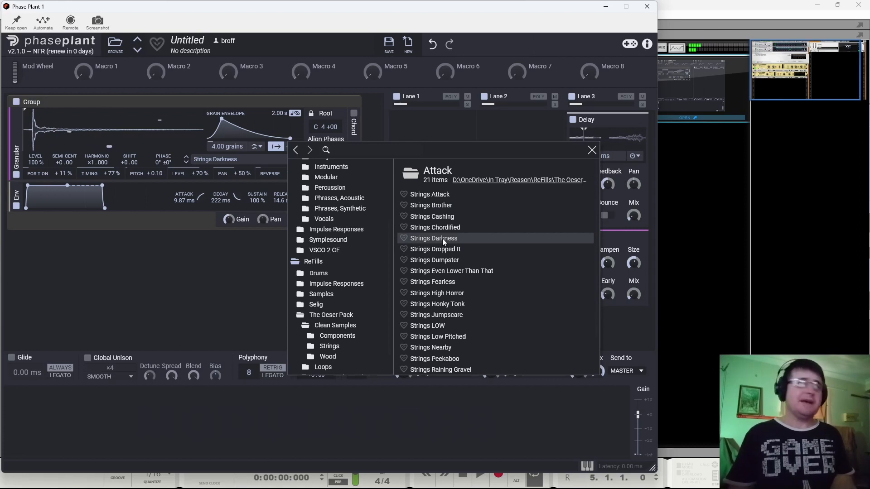
{"action": "left_click", "coordinate": [452, 272]}
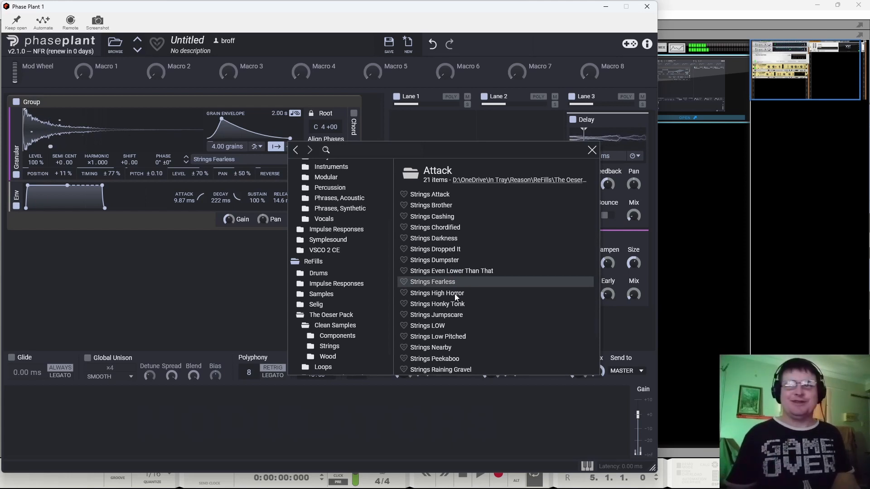
{"action": "key", "text": "alt+Tab"}
{"action": "left_click", "coordinate": [735, 49]}
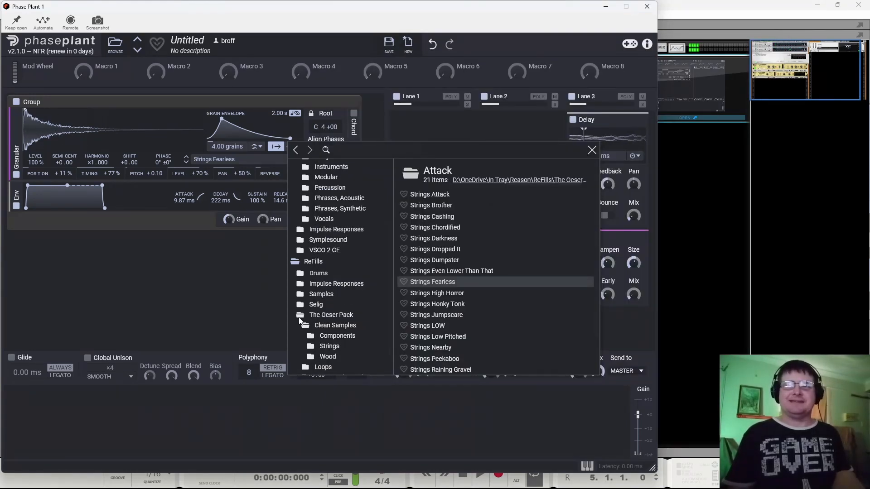
- Collapse The Oeser Pack and audition the samples in the ReFills Samples folder from Centaph down to Undecut
{"action": "left_click", "coordinate": [299, 321]}
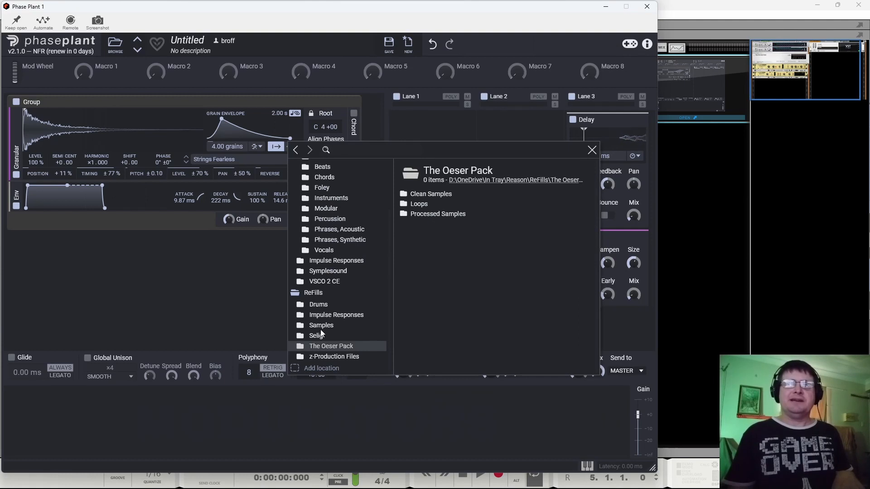
{"action": "left_click", "coordinate": [322, 327]}
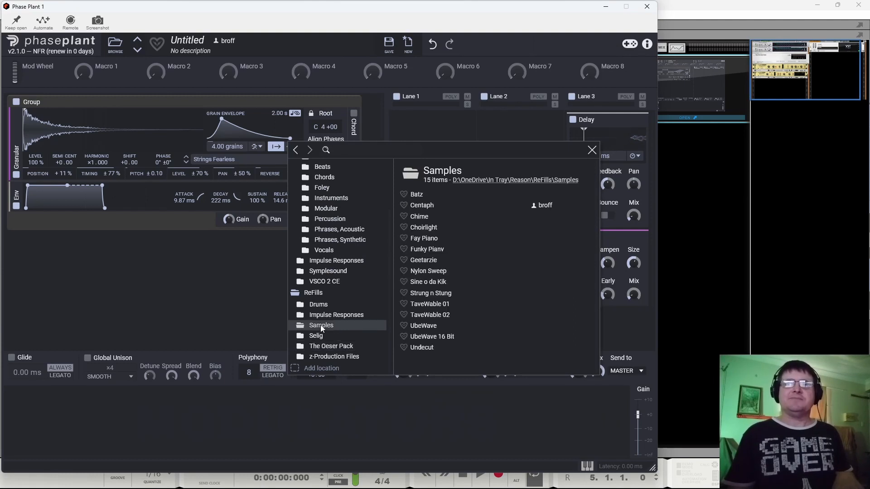
{"action": "left_click", "coordinate": [422, 206]}
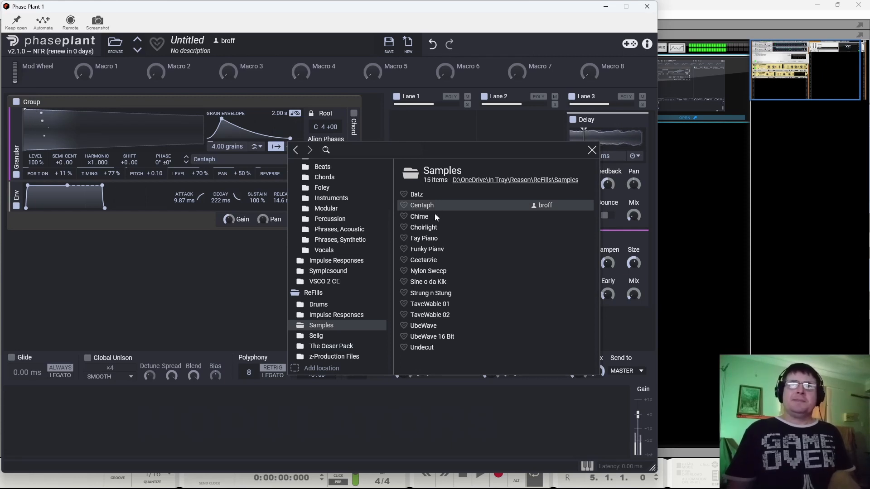
{"action": "left_click", "coordinate": [431, 218]}
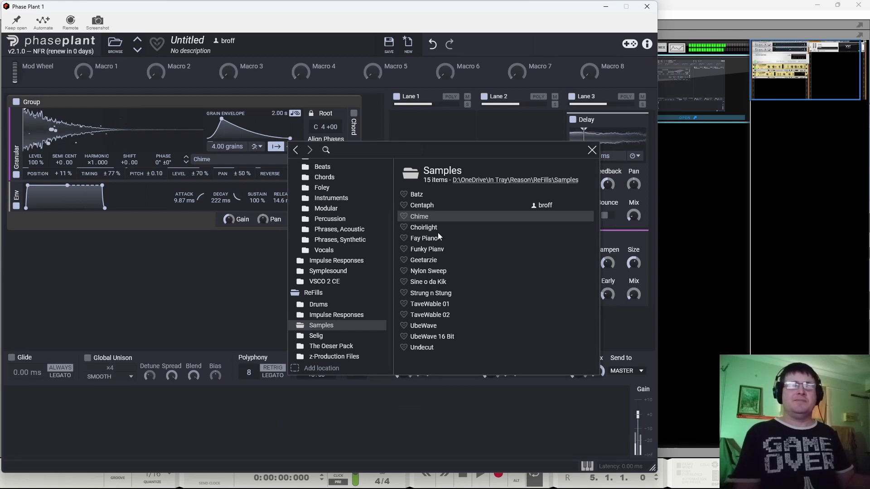
{"action": "left_click", "coordinate": [458, 231]}
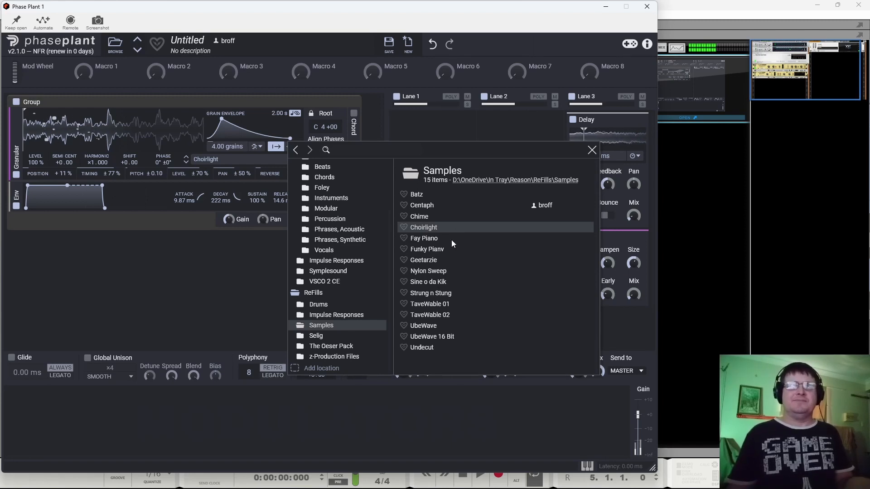
{"action": "left_click", "coordinate": [451, 240]}
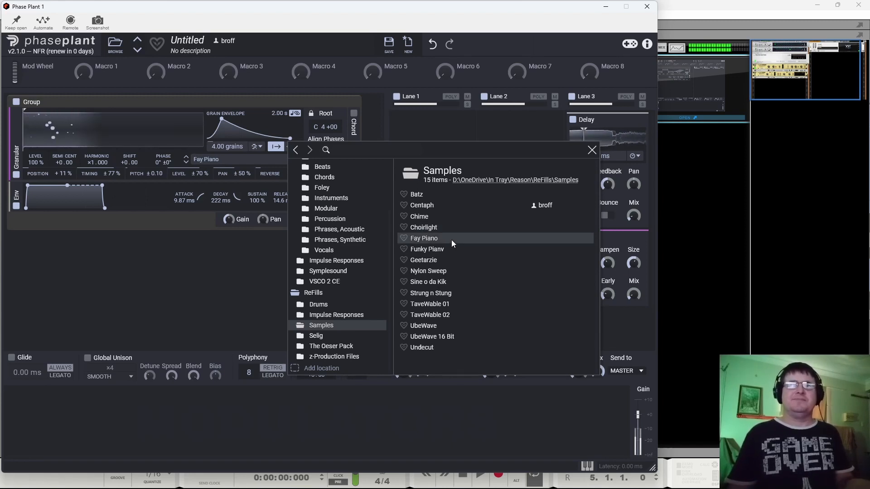
{"action": "left_click", "coordinate": [445, 248]}
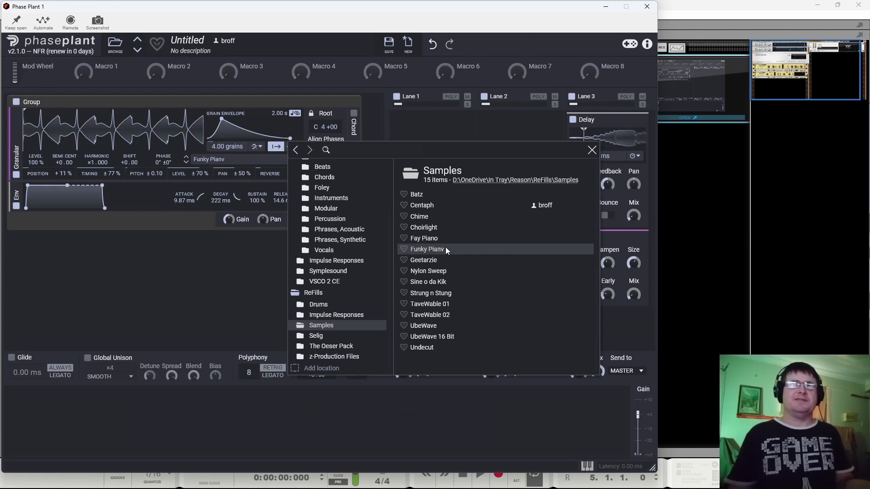
{"action": "left_click", "coordinate": [450, 259]}
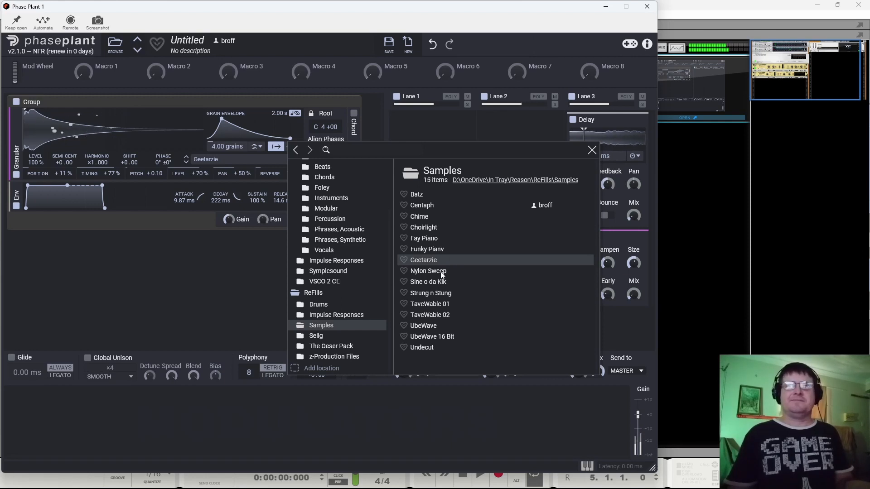
{"action": "left_click", "coordinate": [442, 272]}
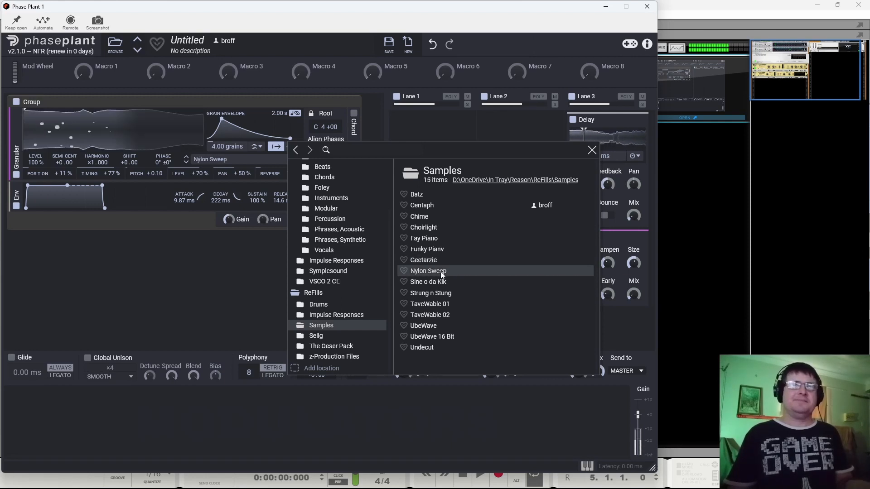
{"action": "left_click", "coordinate": [438, 281]}
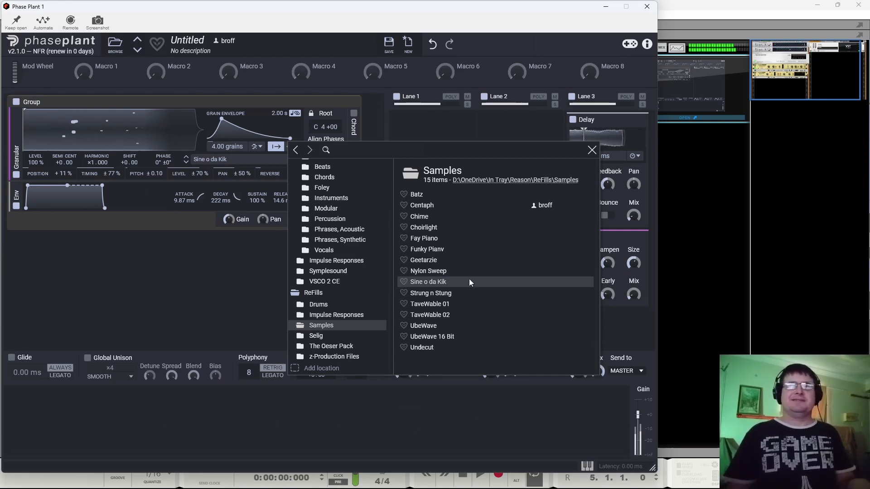
{"action": "left_click", "coordinate": [432, 293]}
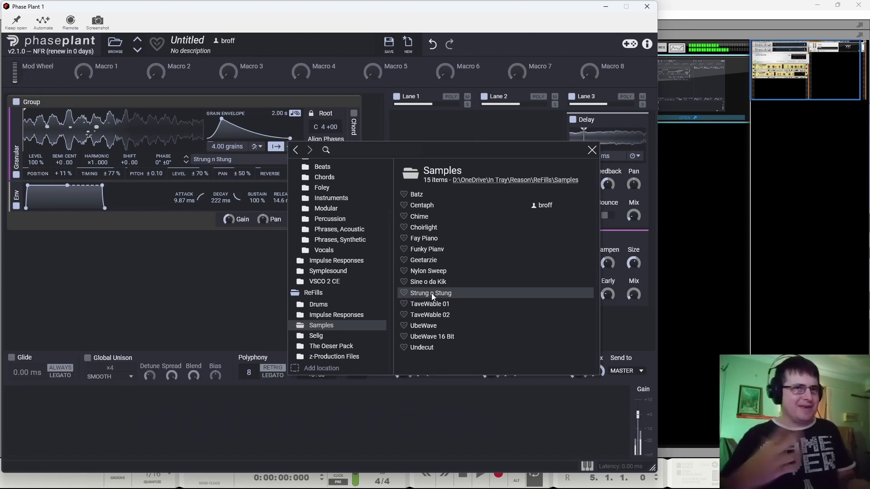
{"action": "left_click", "coordinate": [469, 305]}
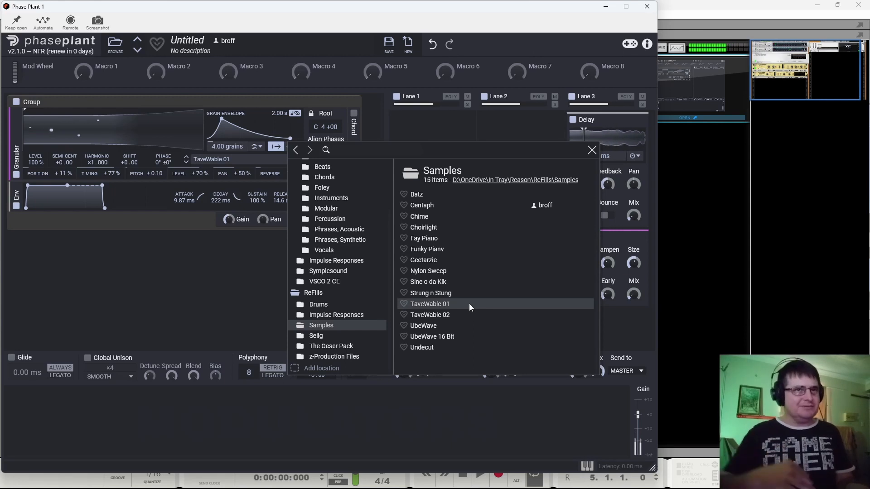
{"action": "left_click", "coordinate": [450, 319]}
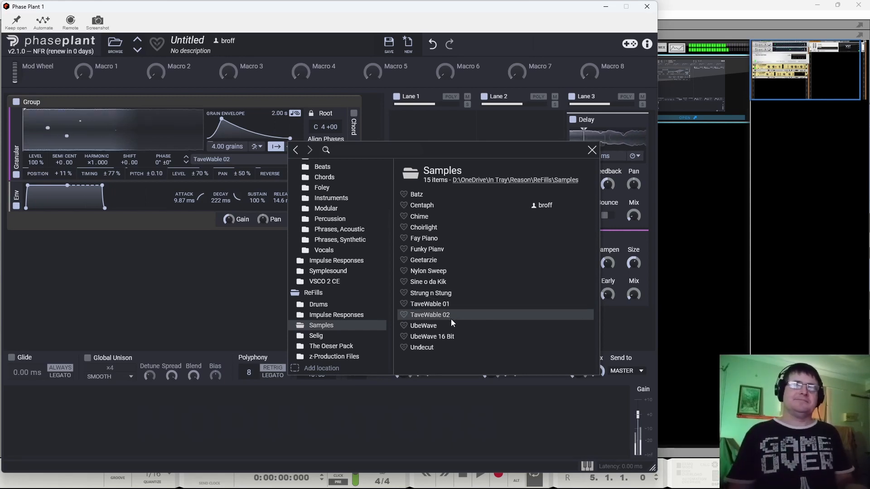
{"action": "left_click", "coordinate": [435, 325]}
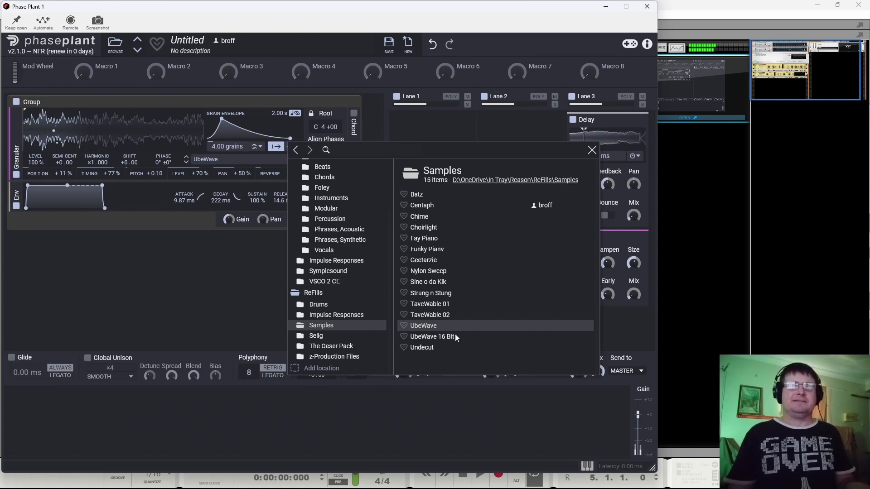
{"action": "left_click", "coordinate": [429, 347]}
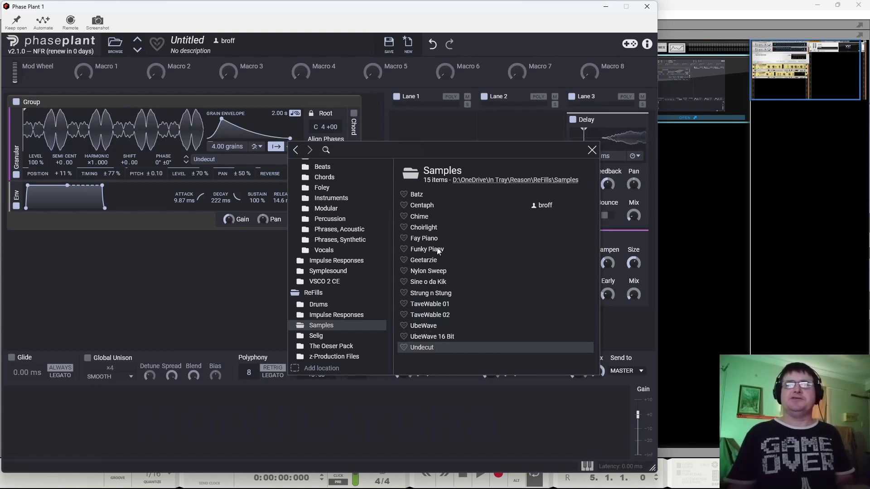
- Load the Chime sample into the granular generator and close the sample browser
{"action": "left_click", "coordinate": [429, 215]}
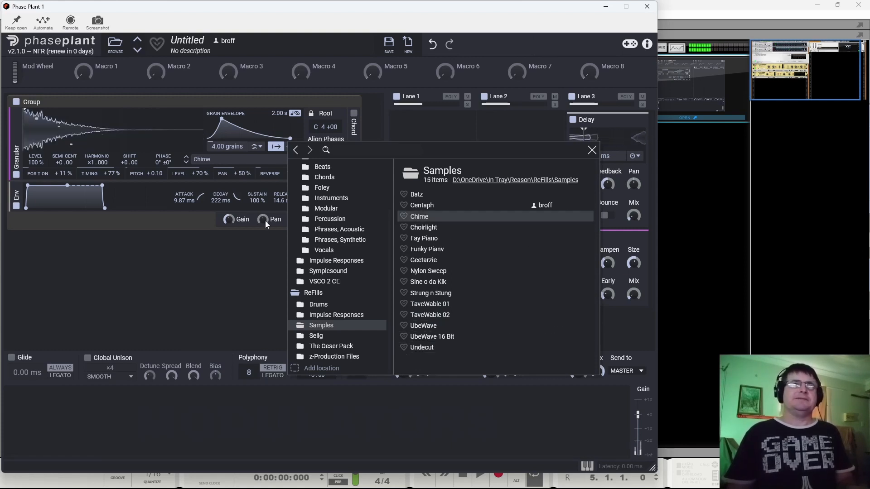
{"action": "left_click", "coordinate": [592, 150]}
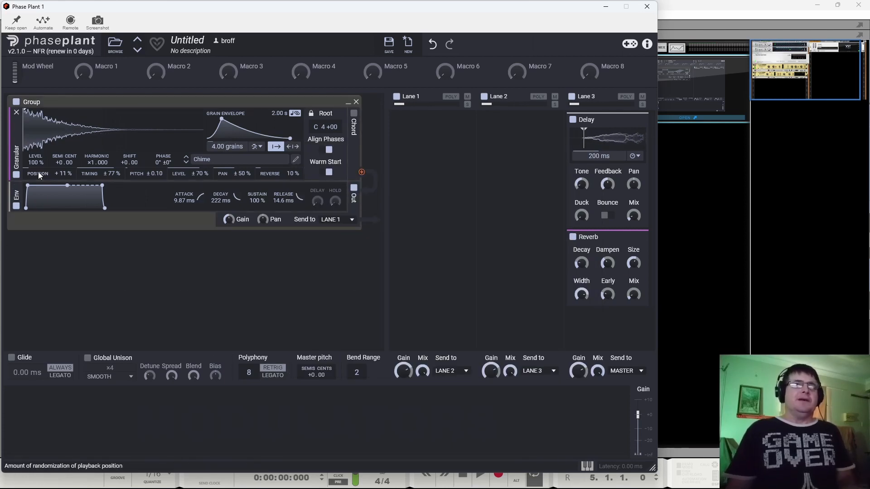
- Remove the existing generator group and add a fresh Granular generator
{"action": "left_click", "coordinate": [354, 109]}
{"action": "left_click", "coordinate": [122, 112]}
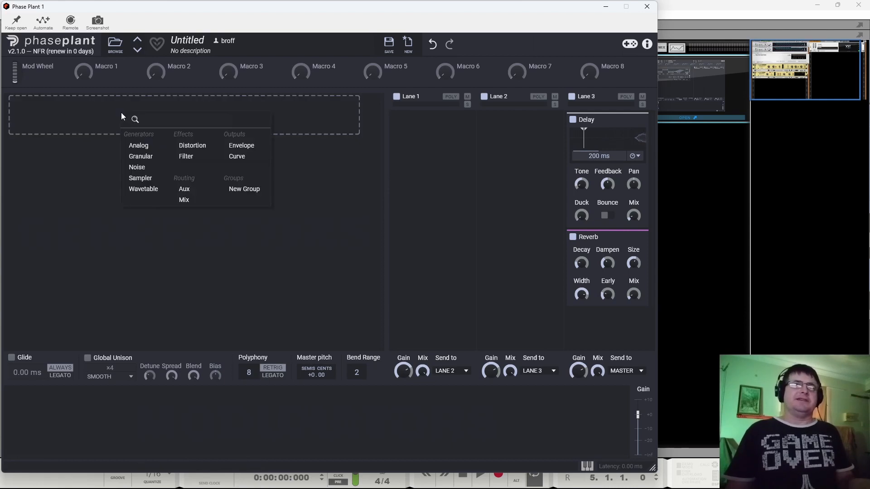
{"action": "left_click", "coordinate": [141, 157]}
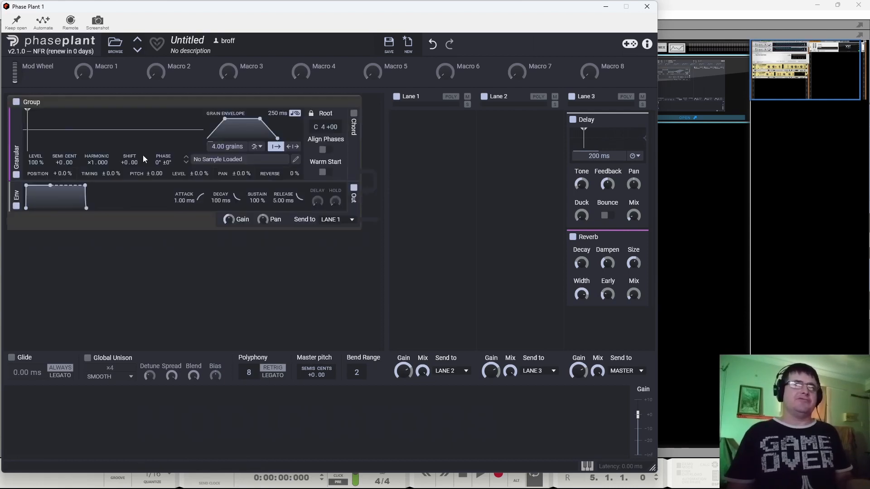
- Load the Chime sample from the ReFills Samples folder into the new granular generator and close the sample browser
{"action": "left_click", "coordinate": [270, 160]}
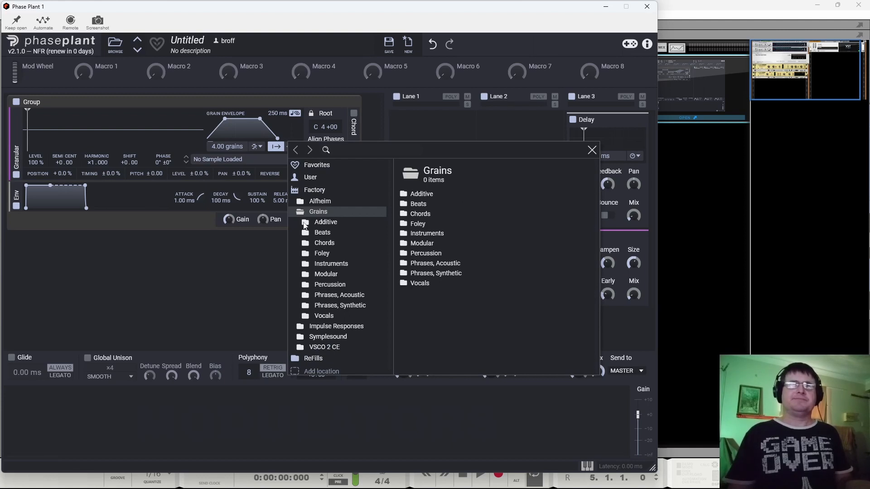
{"action": "scroll", "coordinate": [316, 323], "scroll_direction": "down", "scroll_amount": 1}
{"action": "left_click", "coordinate": [295, 357]}
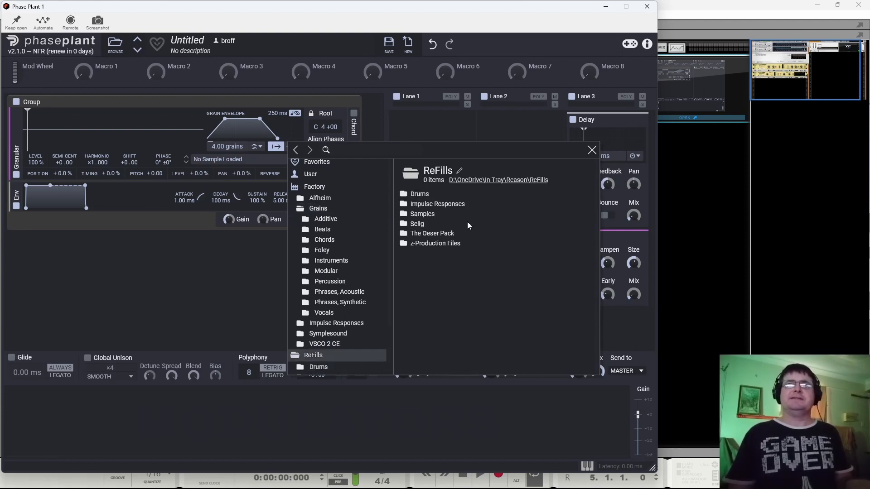
{"action": "double_click", "coordinate": [404, 215]}
{"action": "key", "text": "Escape"}
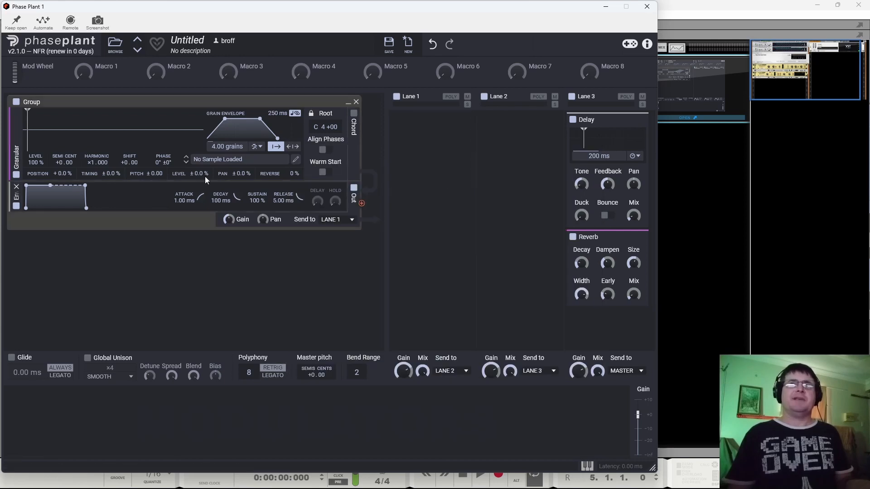
{"action": "left_click", "coordinate": [252, 160]}
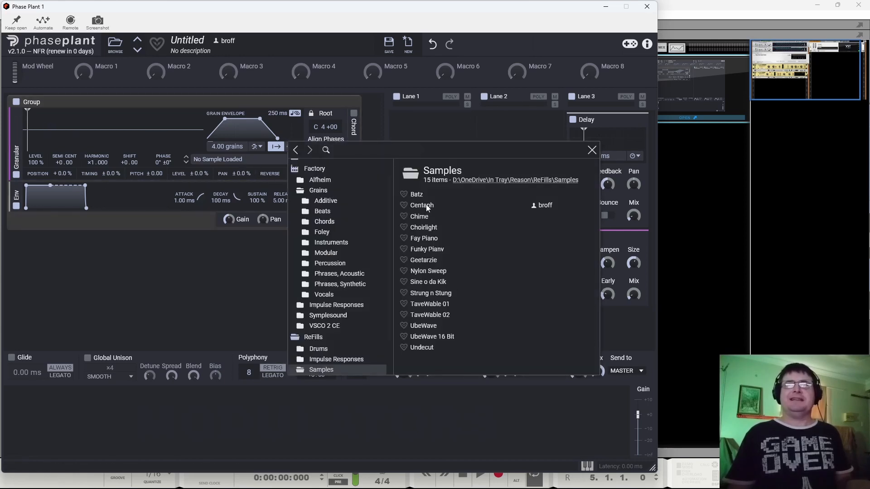
{"action": "left_click", "coordinate": [424, 218]}
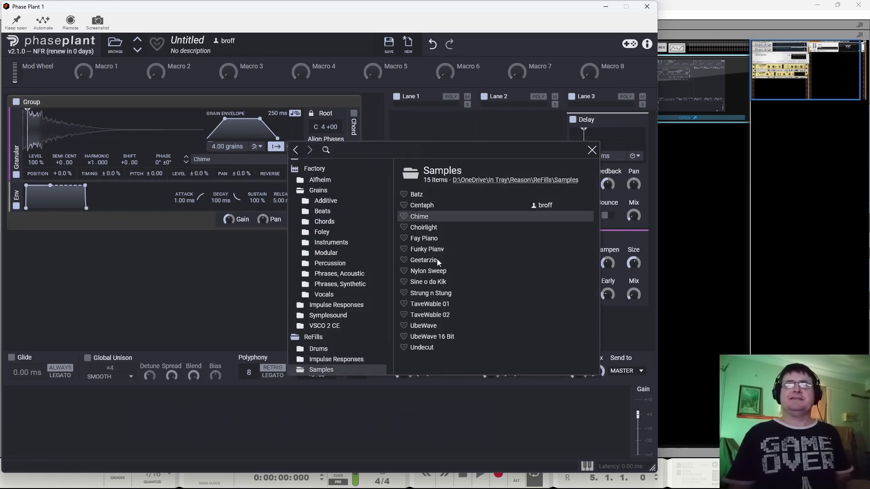
{"action": "left_click", "coordinate": [591, 150]}
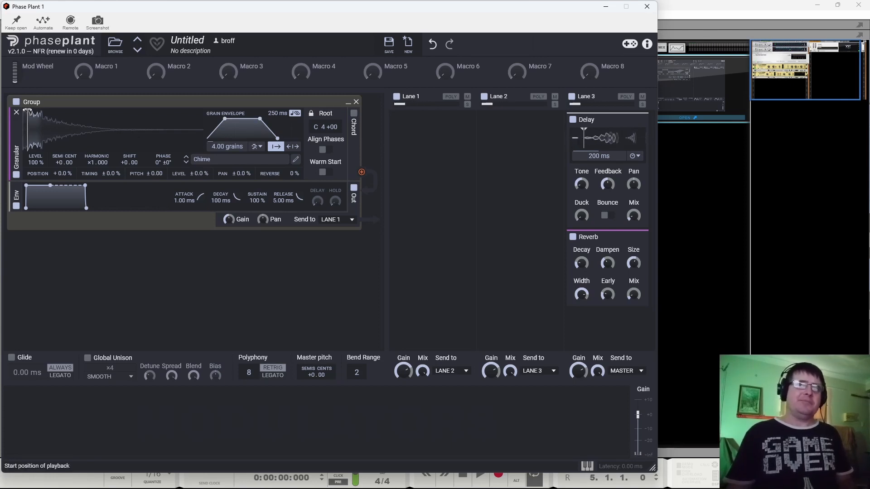
- Move the playback start position about a third of the way into the Chime waveform and shorten the grain envelope's attack slightly
{"action": "mouse_move", "coordinate": [28, 111]}
{"action": "left_mouse_down"}
{"action": "mouse_move", "coordinate": [174, 114]}
{"action": "mouse_move", "coordinate": [68, 122]}
{"action": "mouse_move", "coordinate": [81, 122]}
{"action": "left_mouse_up"}
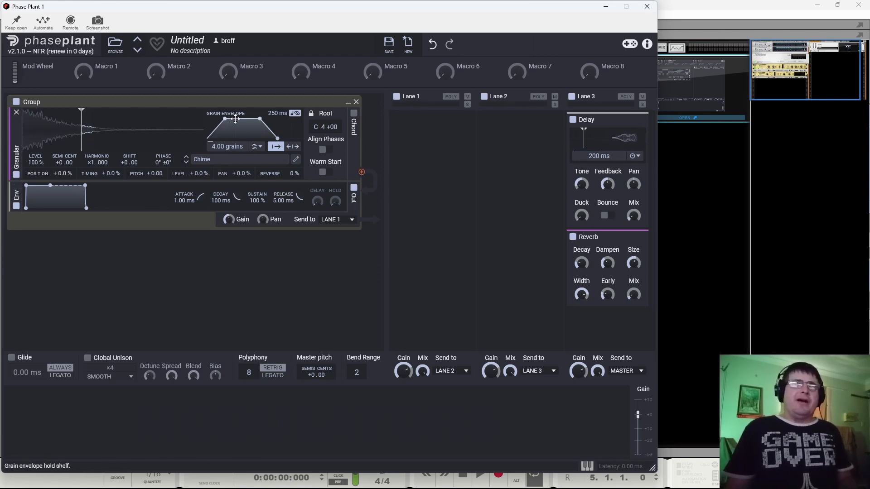
{"action": "mouse_move", "coordinate": [223, 119]}
{"action": "left_mouse_down"}
{"action": "mouse_move", "coordinate": [207, 119]}
{"action": "mouse_move", "coordinate": [236, 118]}
{"action": "mouse_move", "coordinate": [218, 119]}
{"action": "left_mouse_up"}
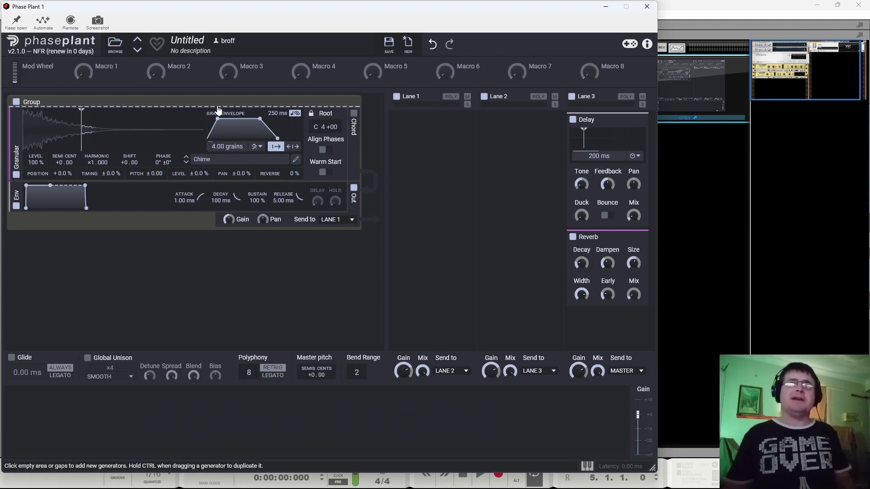
- Set the output envelope's attack to about 37.1 ms and its release to about 35 ms
{"action": "left_click_drag", "start_coordinate": [26, 186], "coordinate": [34, 186]}
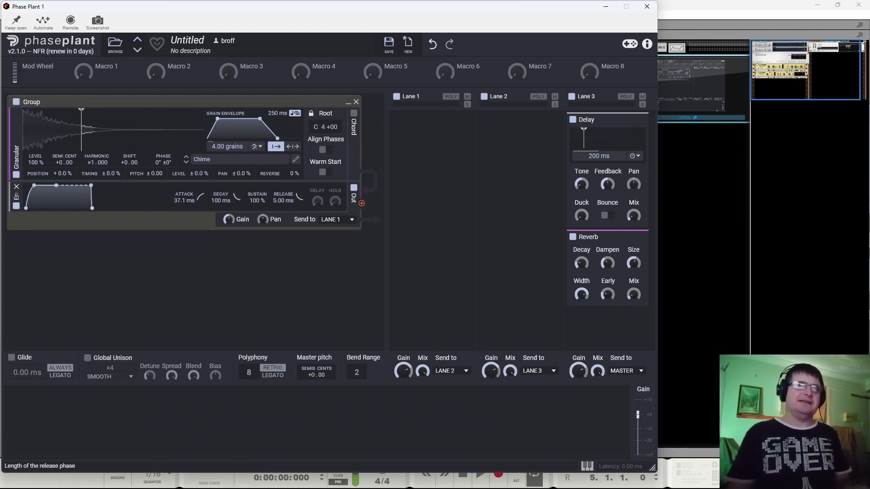
{"action": "left_click_drag", "start_coordinate": [92, 206], "coordinate": [96, 207]}
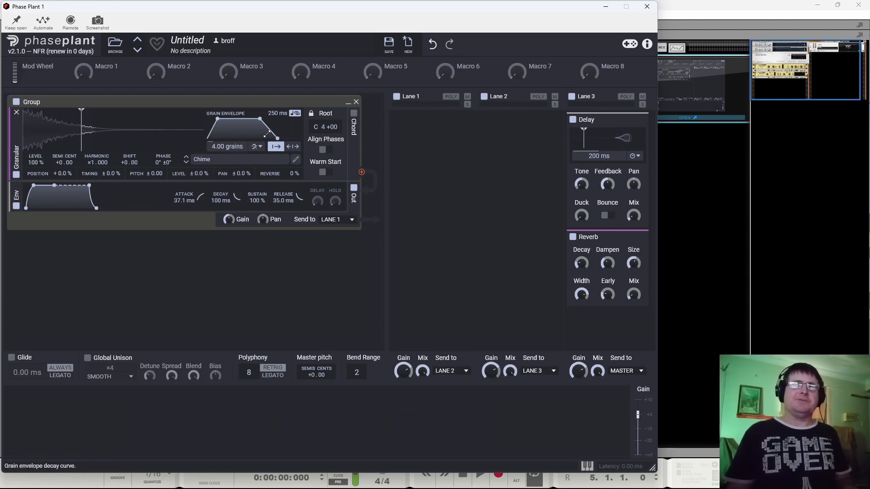
- Compare the grains with automatic key-relative grain length switched off and on, leaving it on
{"action": "left_click", "coordinate": [295, 114]}
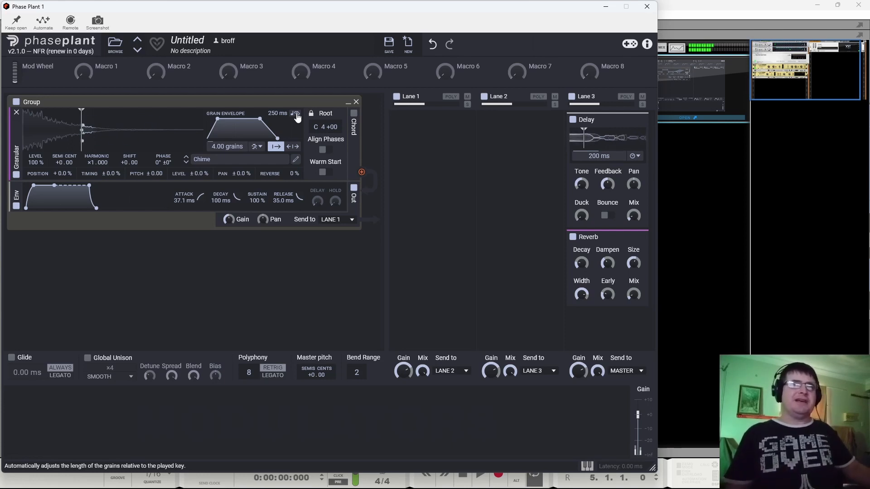
{"action": "left_click", "coordinate": [295, 113]}
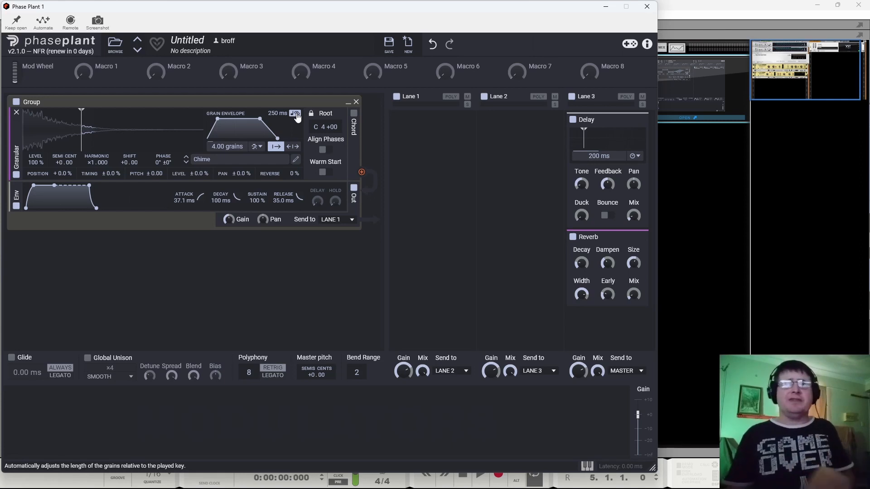
{"action": "left_click", "coordinate": [296, 114]}
{"action": "left_click", "coordinate": [296, 114]}
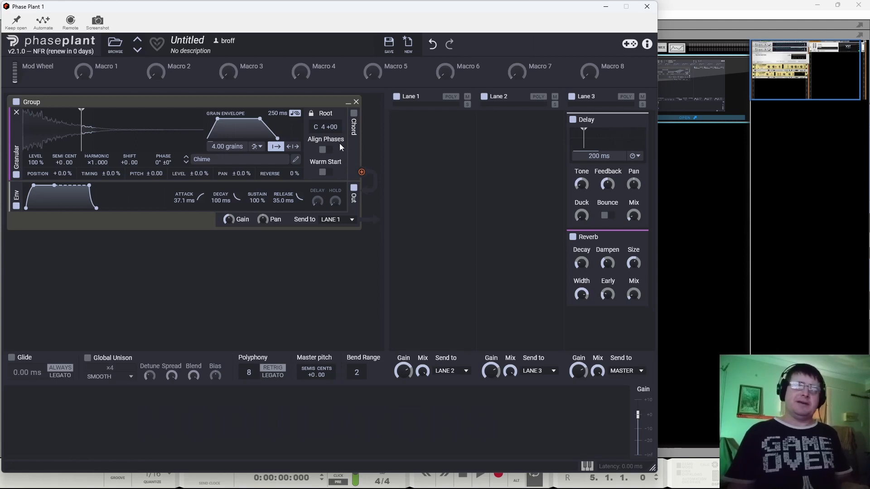
- Enable granular chords, choose the Octaves chord and try chord ranges between about 1.85 and 4.55 octaves
{"action": "left_click", "coordinate": [353, 113]}
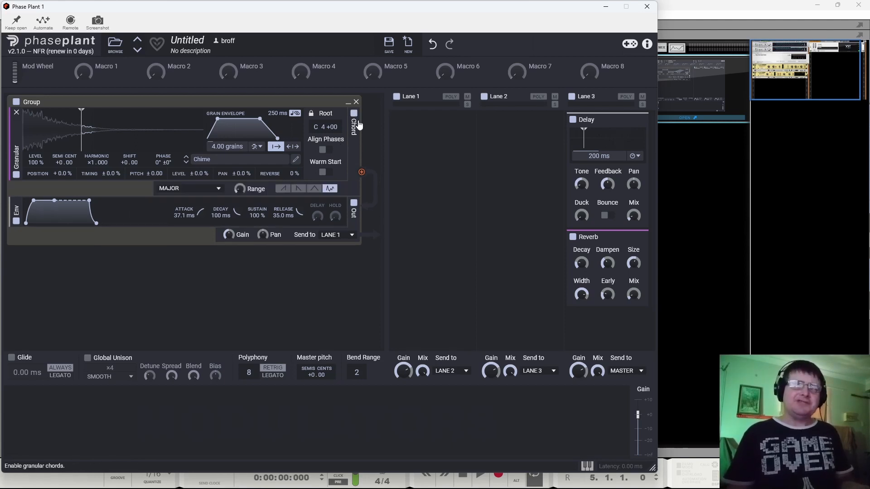
{"action": "left_click", "coordinate": [220, 188]}
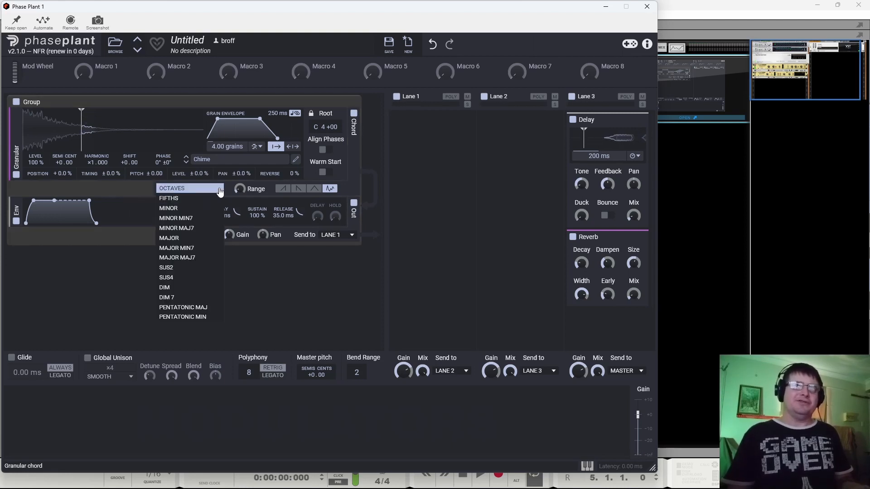
{"action": "left_click", "coordinate": [213, 198]}
{"action": "mouse_move", "coordinate": [239, 189]}
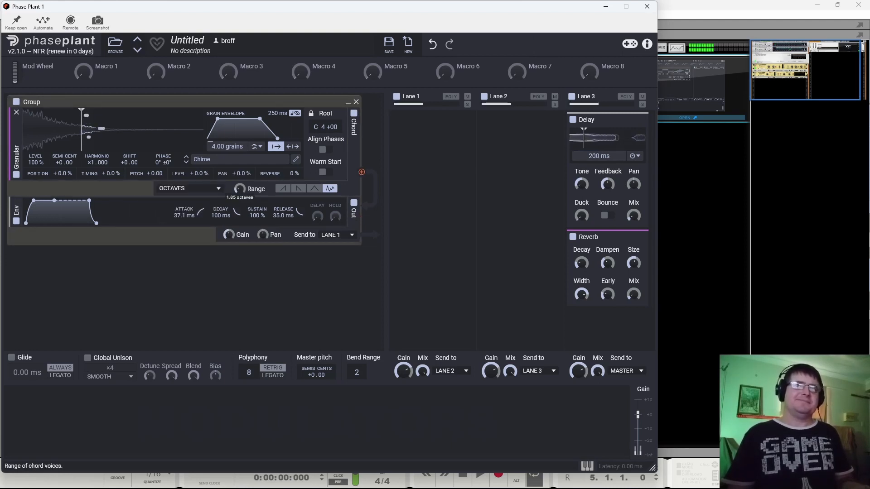
{"action": "scroll", "coordinate": [240, 189], "scroll_direction": "up", "scroll_amount": 1}
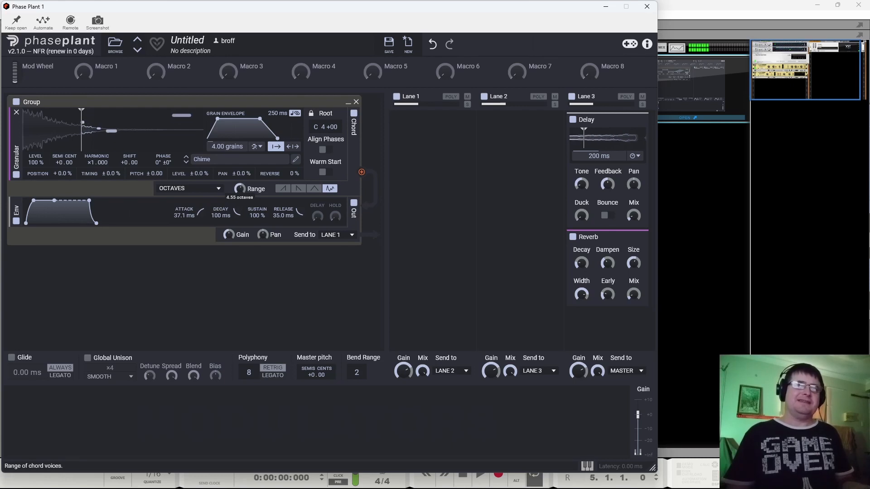
{"action": "left_click_drag", "start_coordinate": [243, 192], "coordinate": [243, 213]}
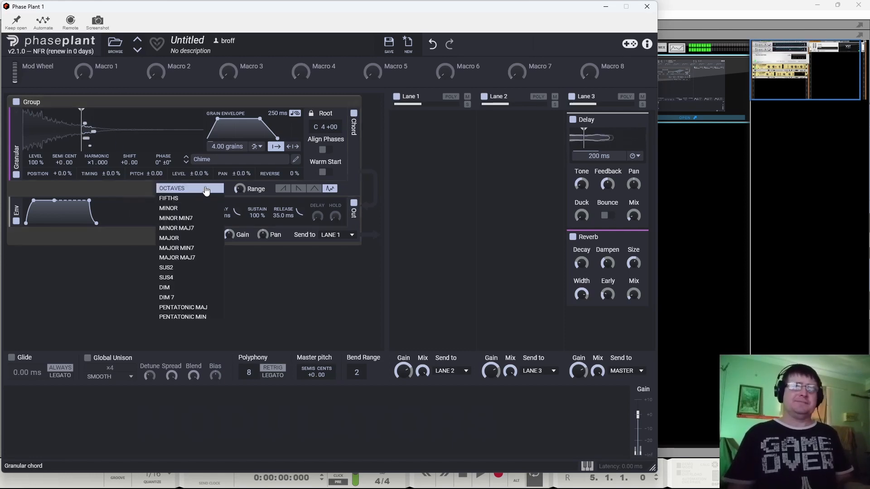
- Try the Fifths chord on the grains and switch granular chords off
{"action": "left_click", "coordinate": [211, 193]}
{"action": "left_click", "coordinate": [199, 198]}
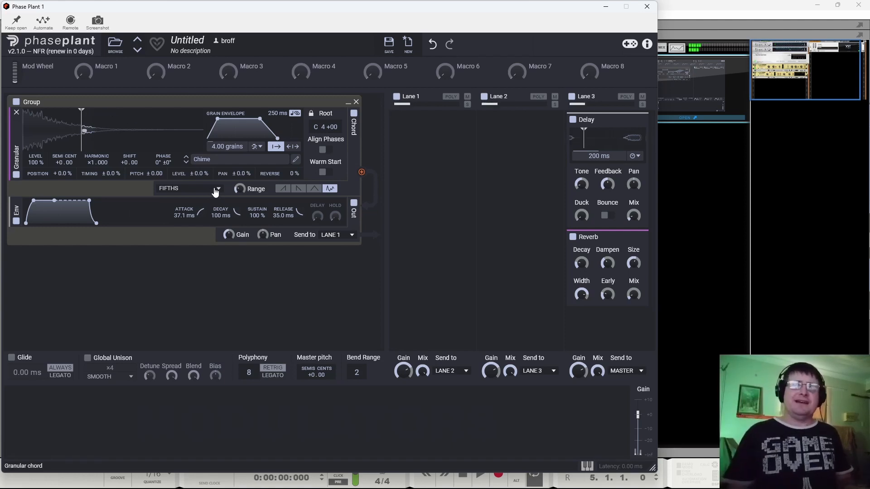
{"action": "mouse_move", "coordinate": [239, 189]}
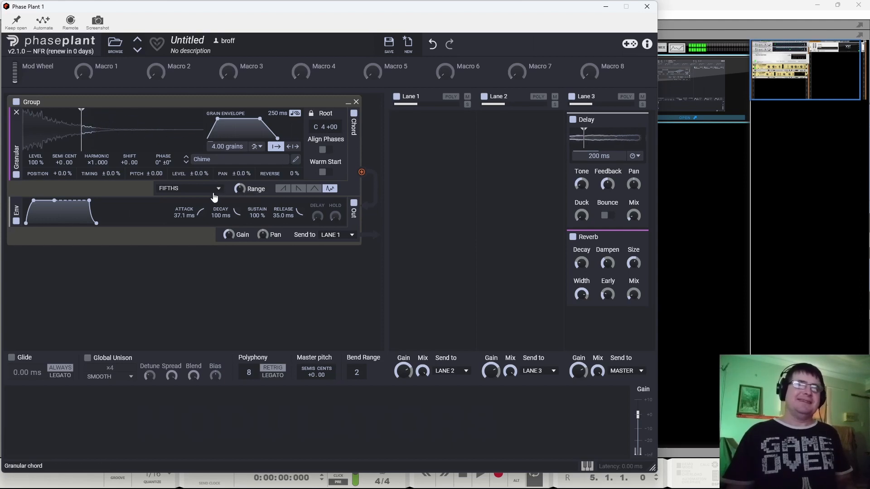
{"action": "left_click", "coordinate": [355, 114]}
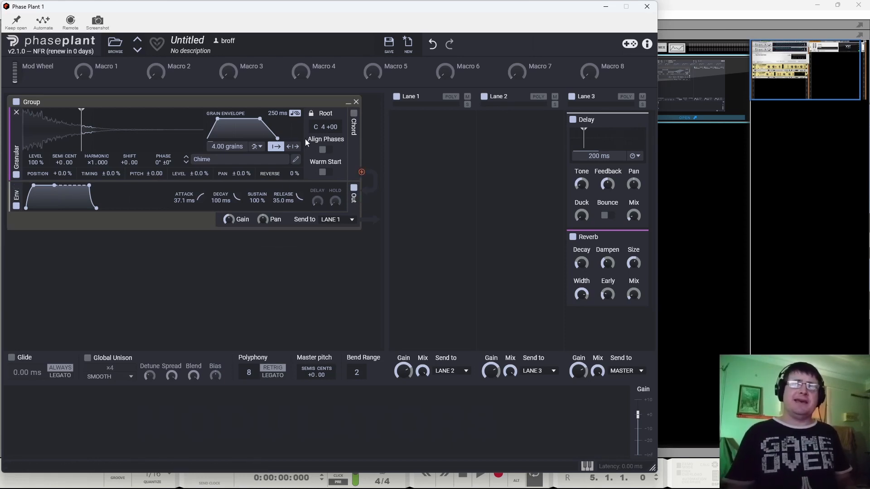
- Compare Align Phases off and on, leave it on, and lengthen the grains to about 385 ms
{"action": "left_click", "coordinate": [323, 150]}
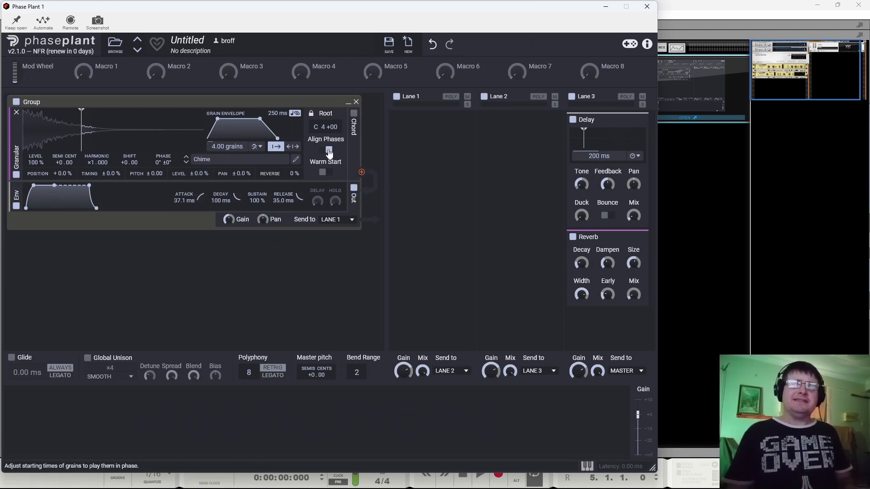
{"action": "left_click", "coordinate": [324, 150]}
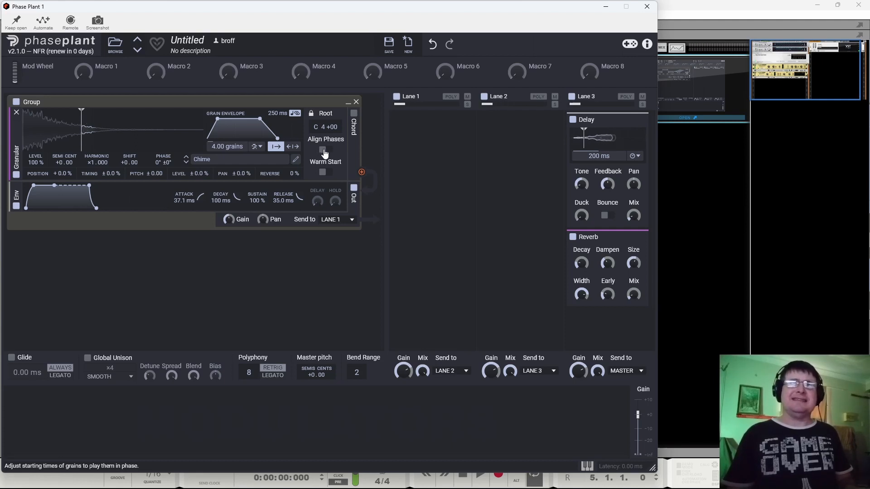
{"action": "left_click_drag", "start_coordinate": [269, 115], "coordinate": [226, 139]}
{"action": "mouse_move", "coordinate": [279, 113]}
{"action": "left_mouse_down"}
{"action": "mouse_move", "coordinate": [279, 149]}
{"action": "mouse_move", "coordinate": [279, 118]}
{"action": "left_mouse_up"}
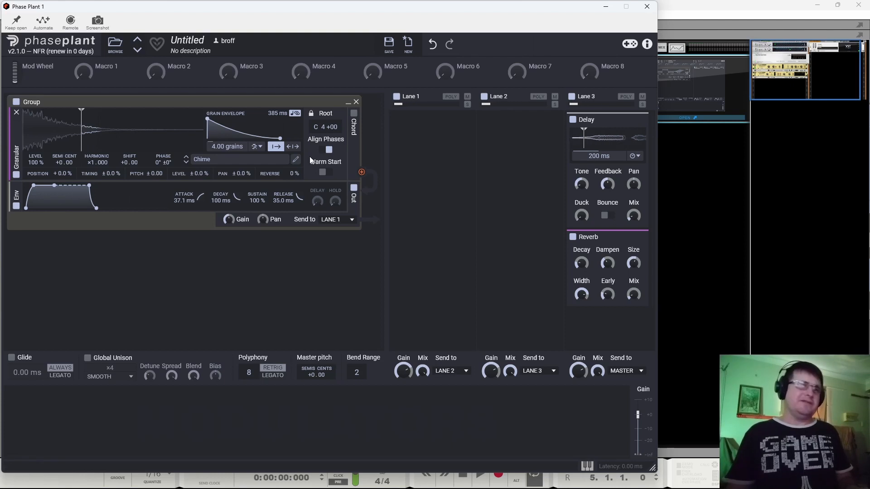
- Reshape the grain envelope with a short attack and a long decay, and lengthen the grains to about 735 ms
{"action": "mouse_move", "coordinate": [208, 118]}
{"action": "left_mouse_down"}
{"action": "mouse_move", "coordinate": [263, 118]}
{"action": "mouse_move", "coordinate": [215, 119]}
{"action": "left_mouse_up"}
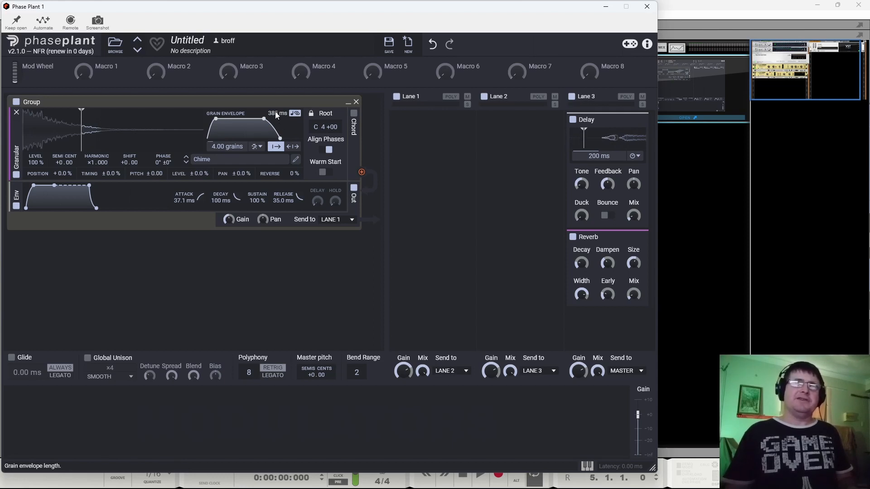
{"action": "left_click_drag", "start_coordinate": [277, 113], "coordinate": [241, 128]}
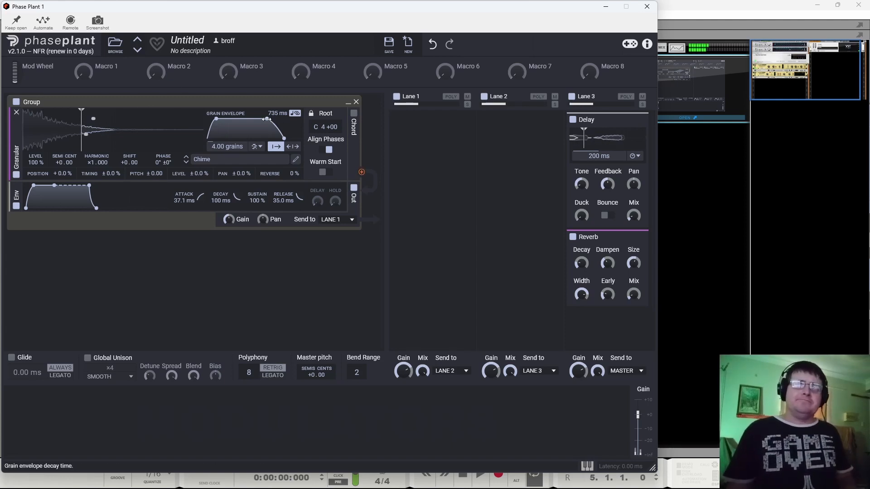
{"action": "left_click_drag", "start_coordinate": [267, 119], "coordinate": [238, 119]}
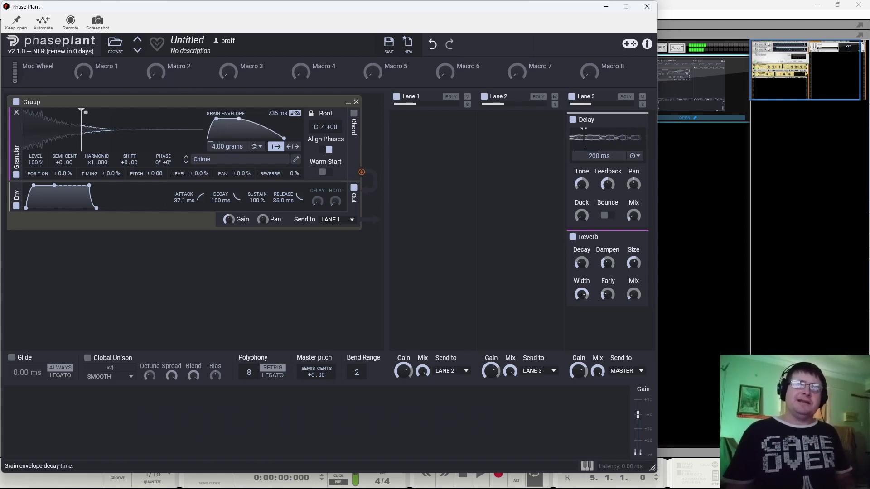
- Try different numbers of simultaneous grains between about 1.89 and 3.08, settling on about 2.02 grains
{"action": "left_click_drag", "start_coordinate": [220, 146], "coordinate": [223, 129]}
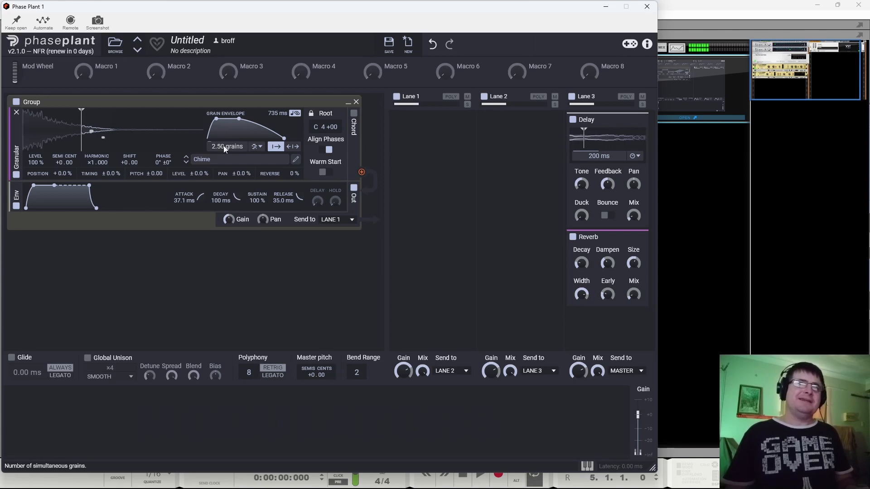
{"action": "left_click_drag", "start_coordinate": [224, 146], "coordinate": [224, 145]}
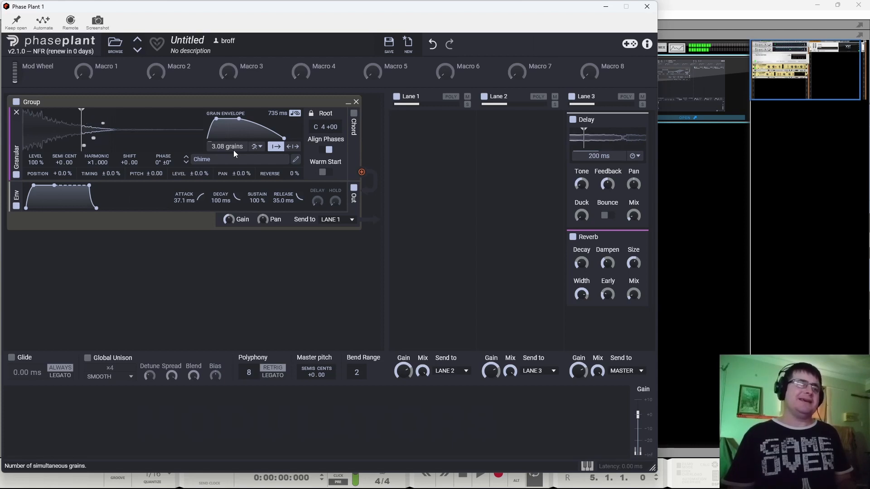
{"action": "left_click_drag", "start_coordinate": [220, 145], "coordinate": [219, 147]}
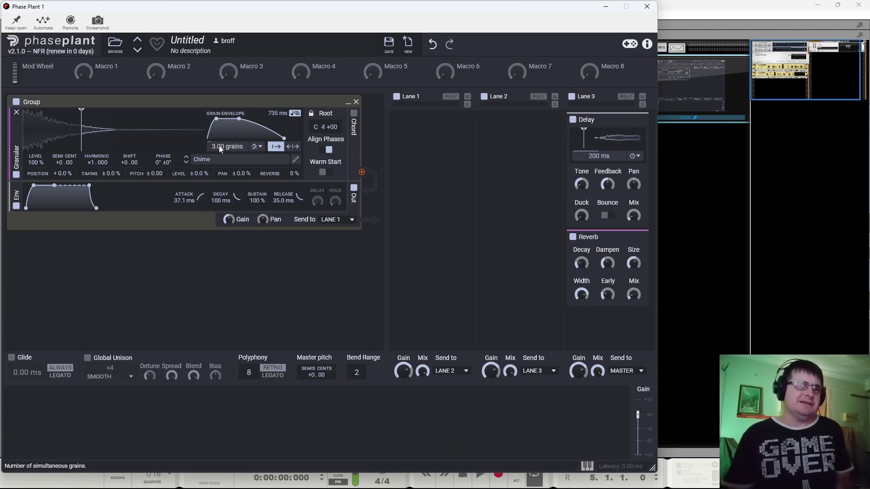
{"action": "left_click_drag", "start_coordinate": [219, 145], "coordinate": [220, 147]}
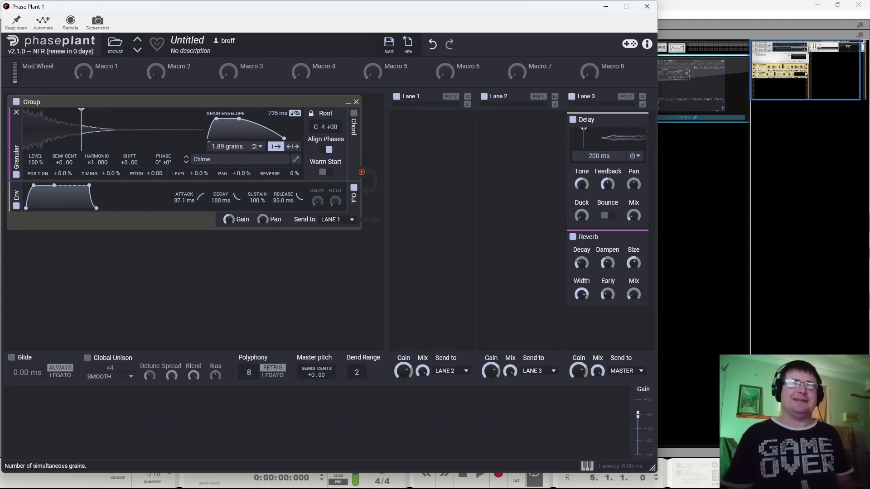
{"action": "left_click_drag", "start_coordinate": [221, 146], "coordinate": [221, 142]}
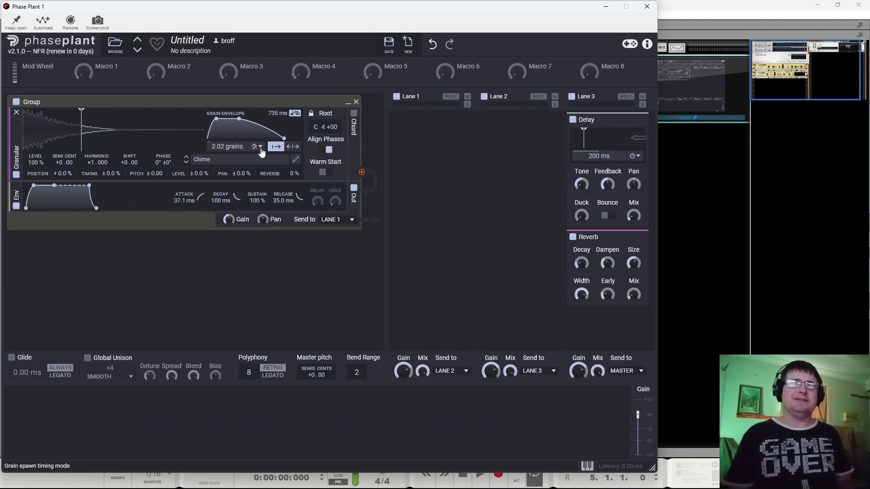
- Try synced grain spawning at 4/16, and switch the spawn timing to Rate at about 4.24 Hz
{"action": "left_click", "coordinate": [261, 148]}
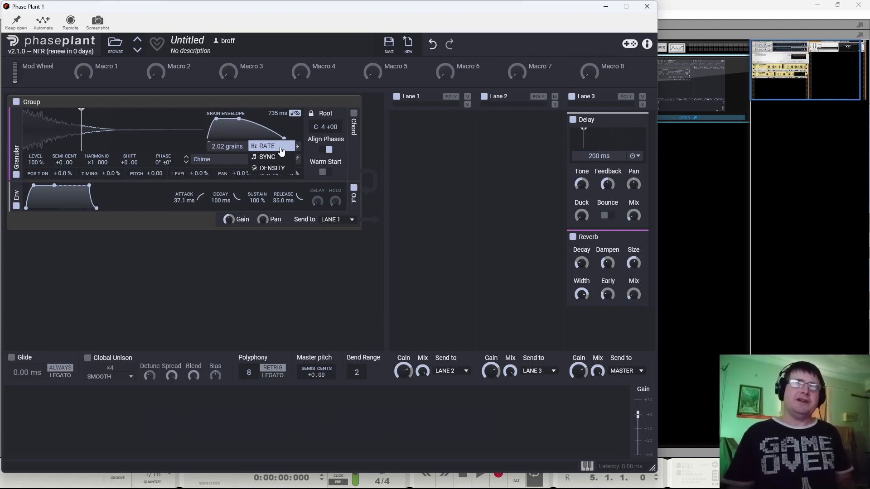
{"action": "left_click", "coordinate": [272, 156]}
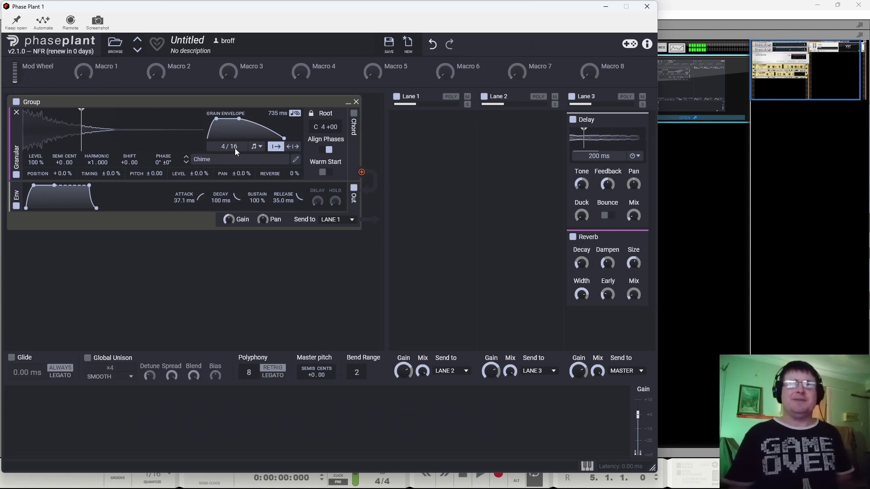
{"action": "left_click", "coordinate": [257, 147]}
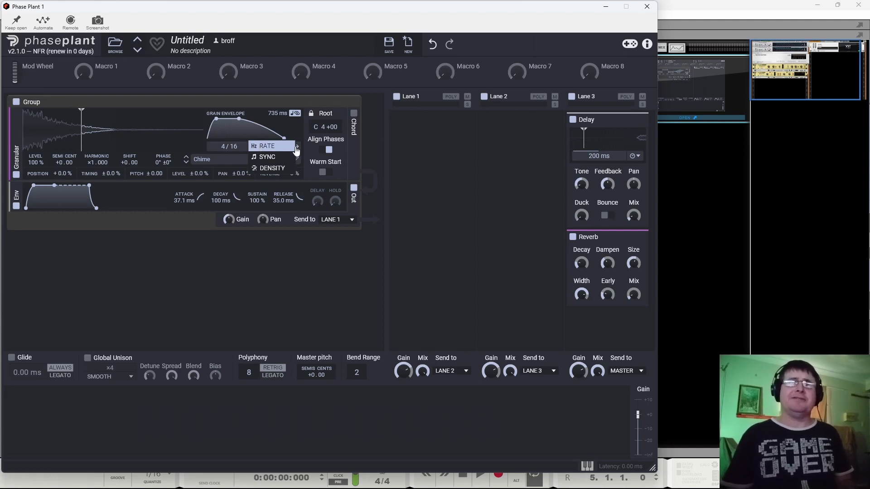
{"action": "left_click", "coordinate": [266, 146]}
{"action": "mouse_move", "coordinate": [220, 151]}
{"action": "left_mouse_down"}
{"action": "mouse_move", "coordinate": [221, 181]}
{"action": "mouse_move", "coordinate": [221, 157]}
{"action": "mouse_move", "coordinate": [231, 152]}
{"action": "mouse_move", "coordinate": [231, 161]}
{"action": "left_mouse_up"}
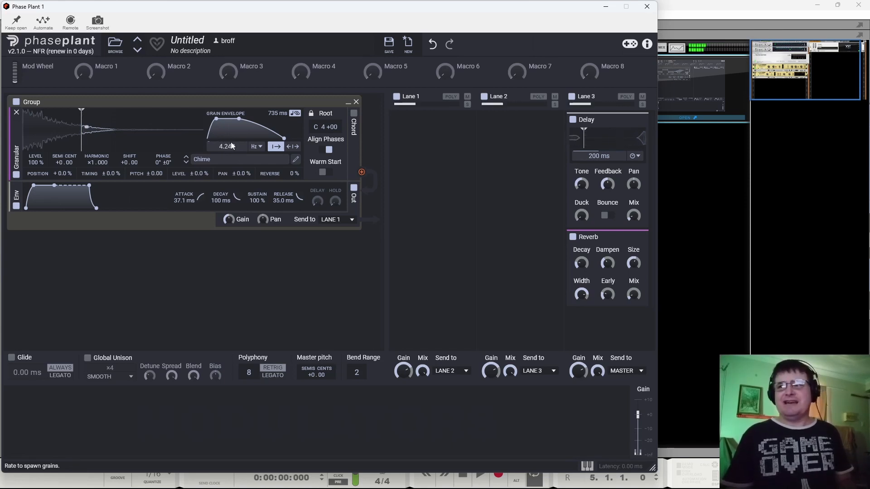
- Try very high grain spawn rates of about 316.3 Hz and 5000 Hz with the grains lengthened to about 2.23 s
{"action": "left_click_drag", "start_coordinate": [227, 150], "coordinate": [227, 141]}
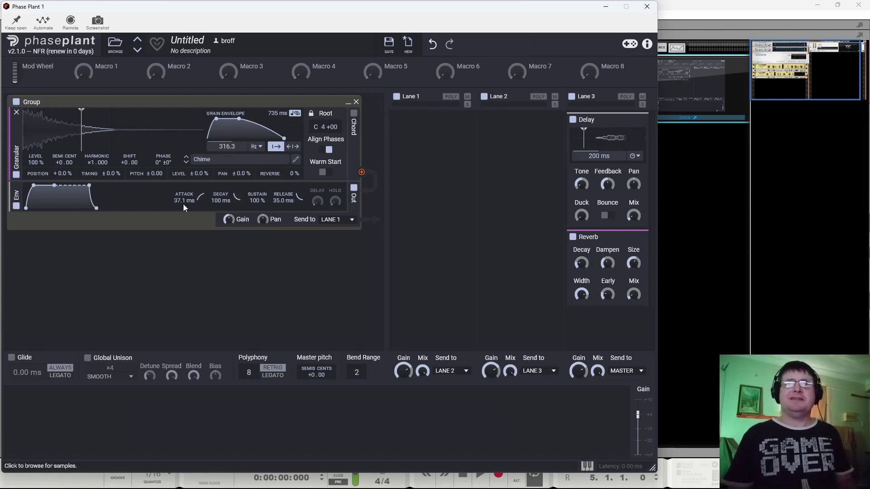
{"action": "left_click_drag", "start_coordinate": [278, 112], "coordinate": [277, 104]}
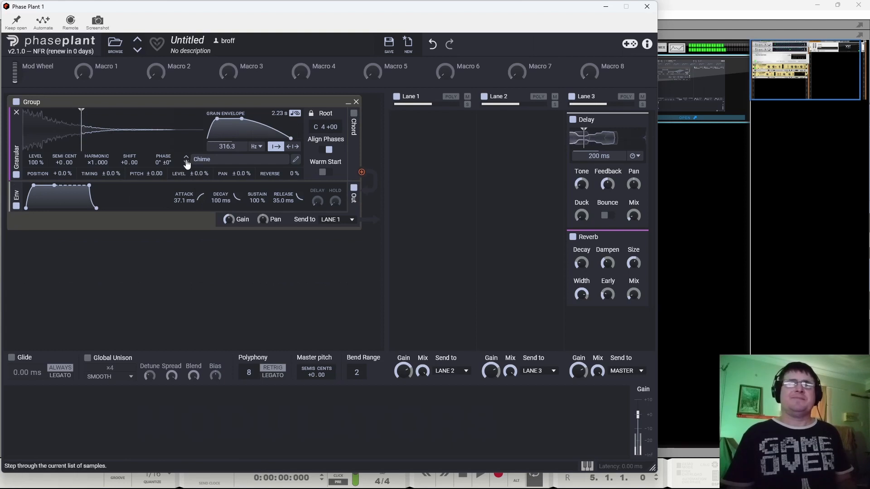
{"action": "left_click_drag", "start_coordinate": [233, 148], "coordinate": [233, 132]}
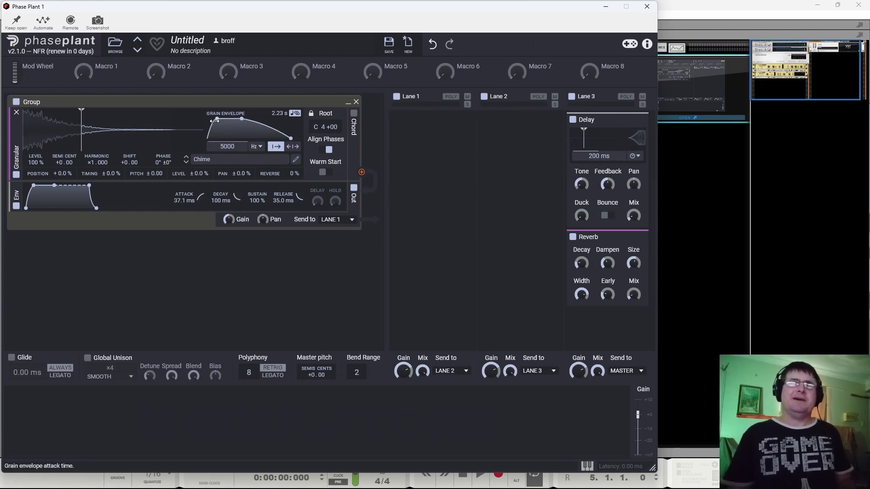
- Move the sample start position close to the Chime's attack and bring the granular generator's level down to about 15 %
{"action": "left_click_drag", "start_coordinate": [81, 111], "coordinate": [35, 121]}
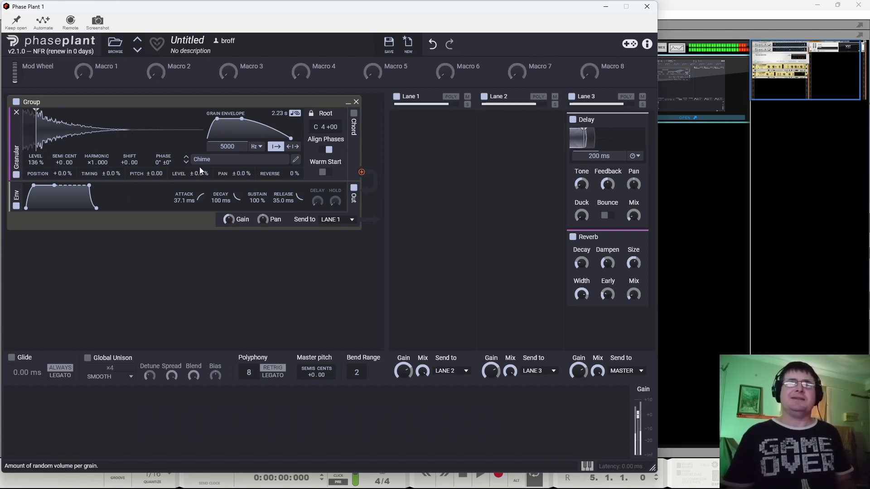
{"action": "left_click_drag", "start_coordinate": [36, 163], "coordinate": [40, 172]}
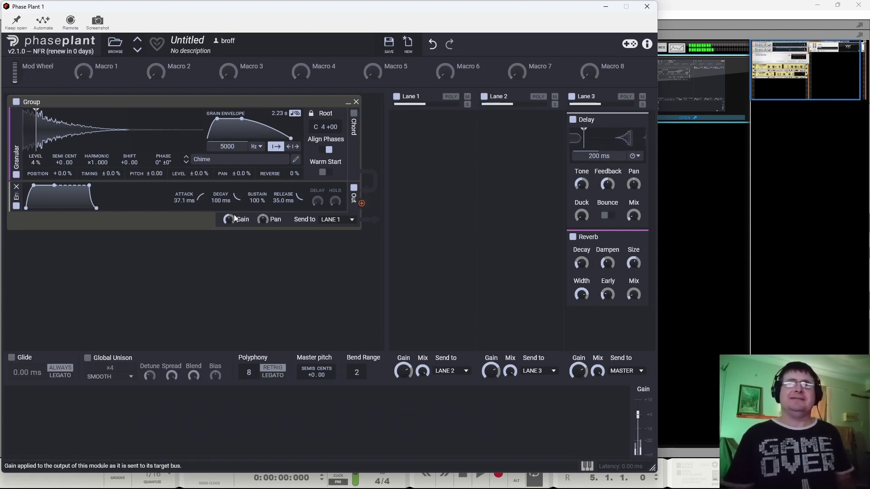
{"action": "left_click_drag", "start_coordinate": [228, 219], "coordinate": [229, 240]}
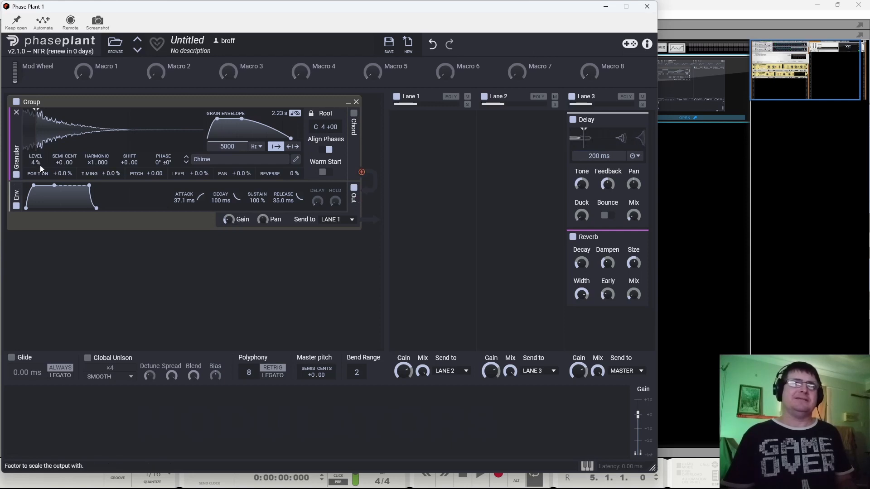
{"action": "left_click_drag", "start_coordinate": [40, 164], "coordinate": [40, 158]}
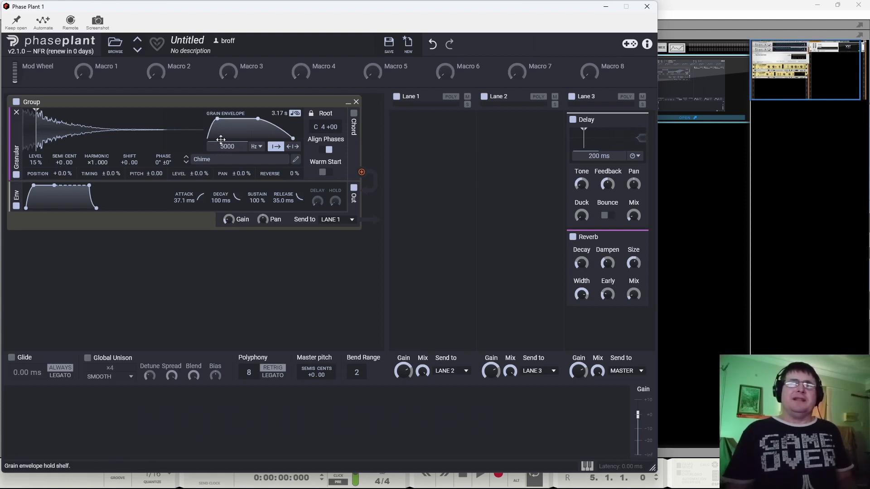
- Lower the grain spawn rate to about 7.8 Hz and restore the granular generator's level to 100 %
{"action": "left_click_drag", "start_coordinate": [229, 148], "coordinate": [229, 181]}
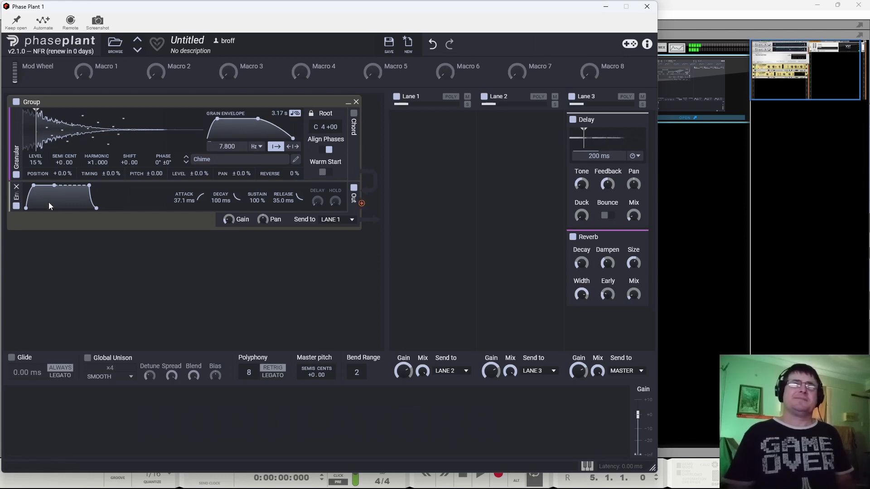
{"action": "double_click", "coordinate": [35, 162]}
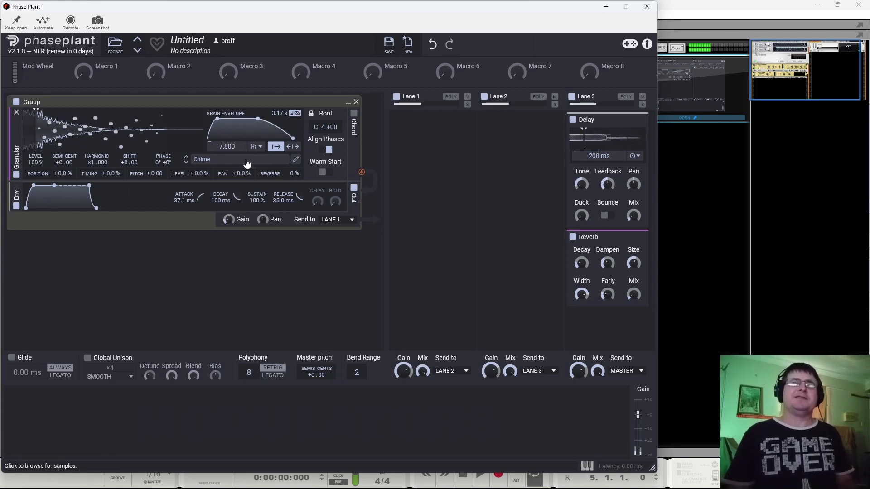
{"action": "left_click_drag", "start_coordinate": [228, 221], "coordinate": [228, 226]}
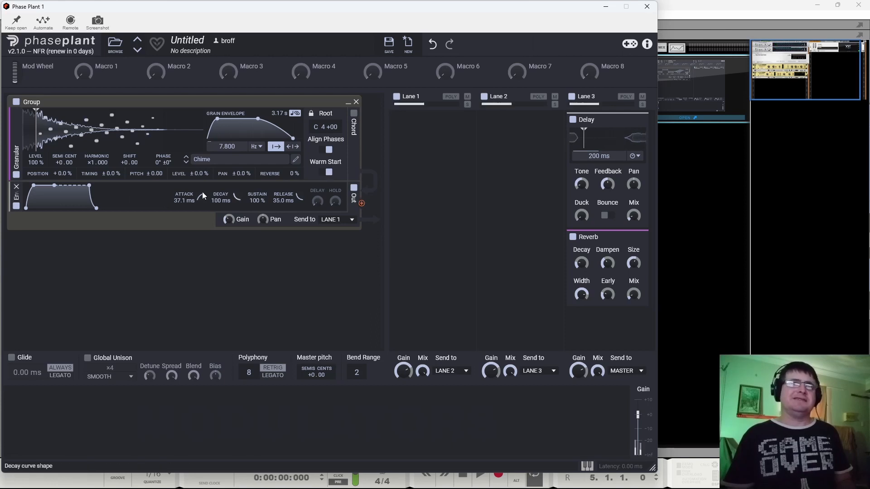
- Lengthen the output envelope's attack to about 61 ms, and compare Align Phases off and on, leaving it on
{"action": "mouse_move", "coordinate": [53, 189]}
{"action": "left_mouse_down"}
{"action": "mouse_move", "coordinate": [94, 188]}
{"action": "mouse_move", "coordinate": [38, 186]}
{"action": "left_mouse_up"}
{"action": "left_click", "coordinate": [325, 151]}
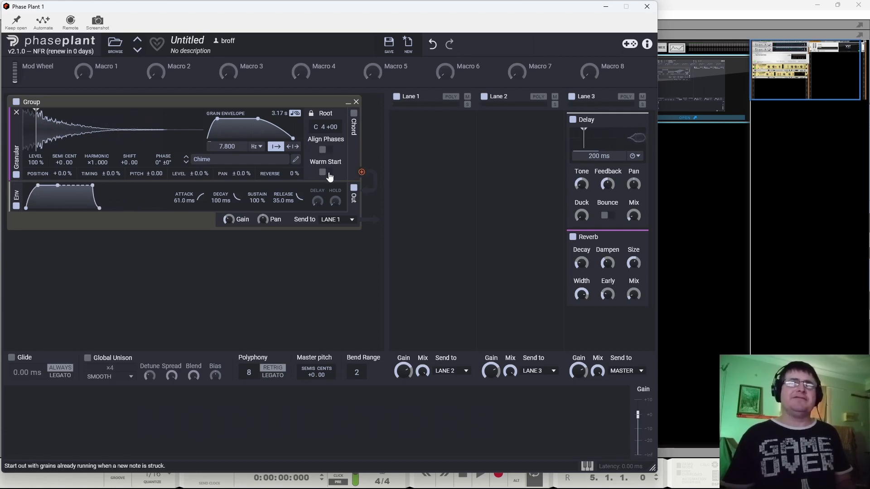
{"action": "left_click", "coordinate": [324, 151]}
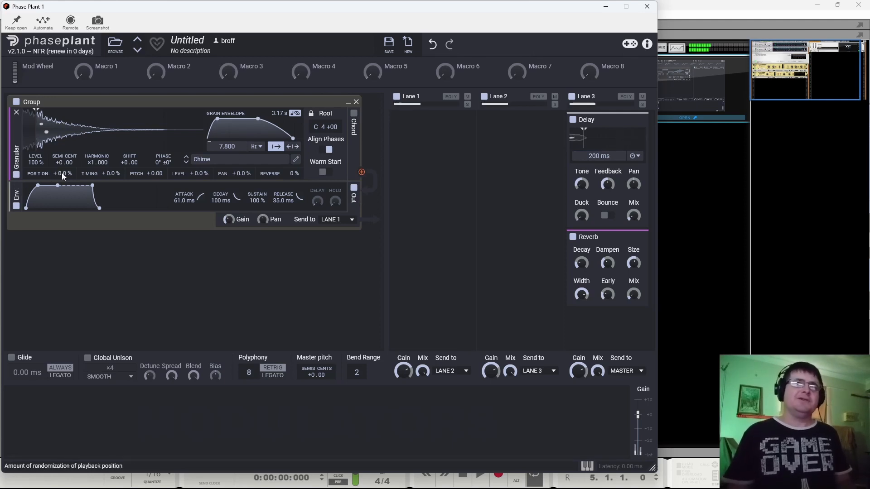
- Move the start position to the sample's beginning, and try position randomization at 100 % before reducing it to about 0.9 %
{"action": "left_click_drag", "start_coordinate": [62, 174], "coordinate": [62, 116]}
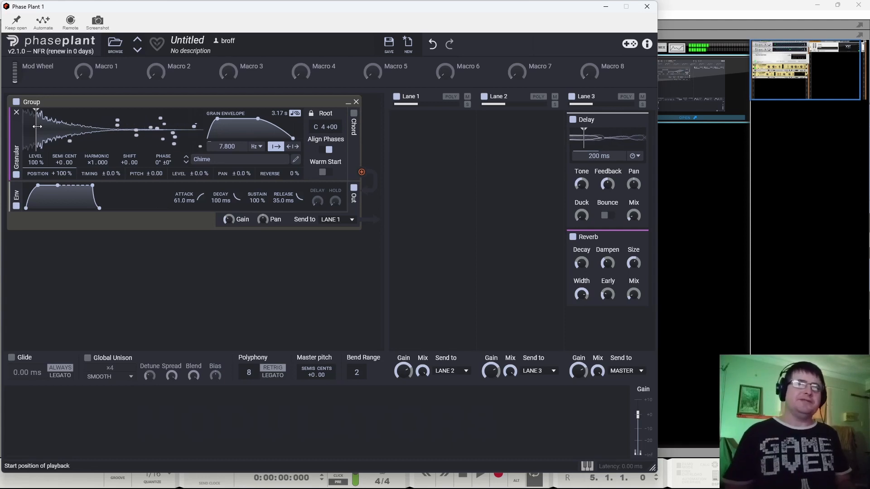
{"action": "left_click_drag", "start_coordinate": [37, 126], "coordinate": [21, 127]}
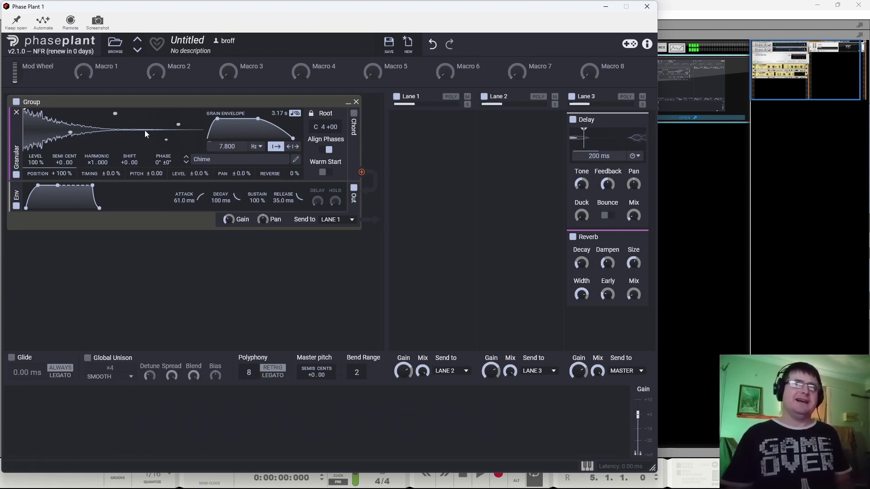
{"action": "left_click_drag", "start_coordinate": [62, 175], "coordinate": [61, 202]}
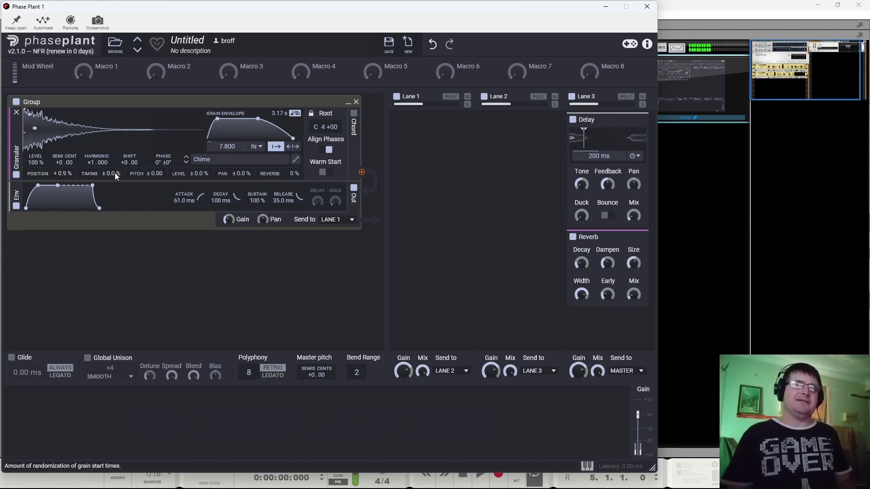
- Try grain timing randomization at about 45 %, reset it to 0 %, and shorten the grains to about 785 ms
{"action": "left_click_drag", "start_coordinate": [115, 173], "coordinate": [116, 167]}
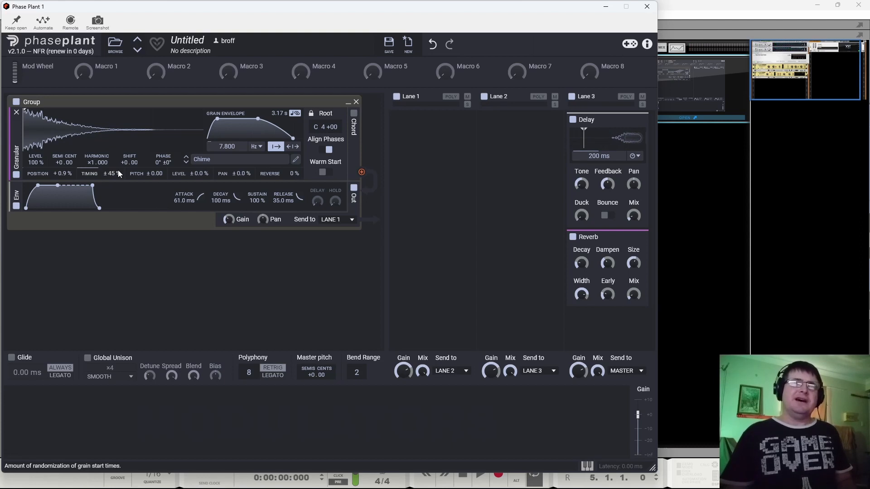
{"action": "double_click", "coordinate": [118, 169]}
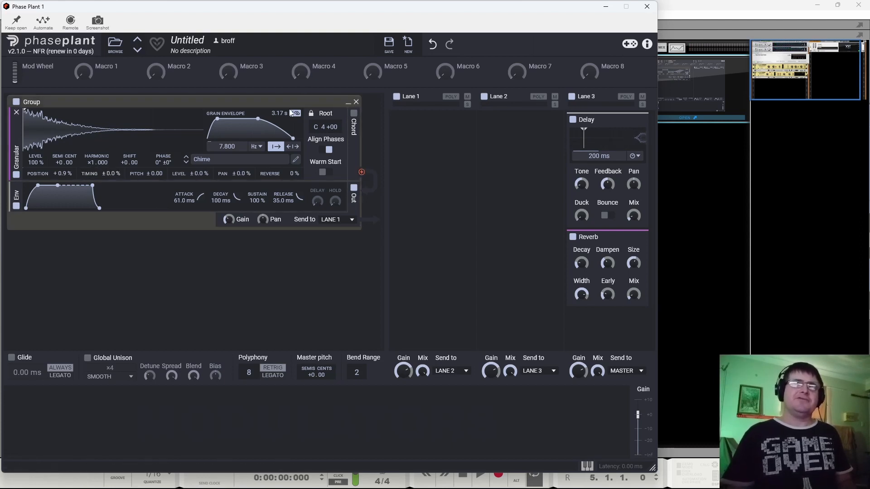
{"action": "left_click_drag", "start_coordinate": [278, 113], "coordinate": [278, 120]}
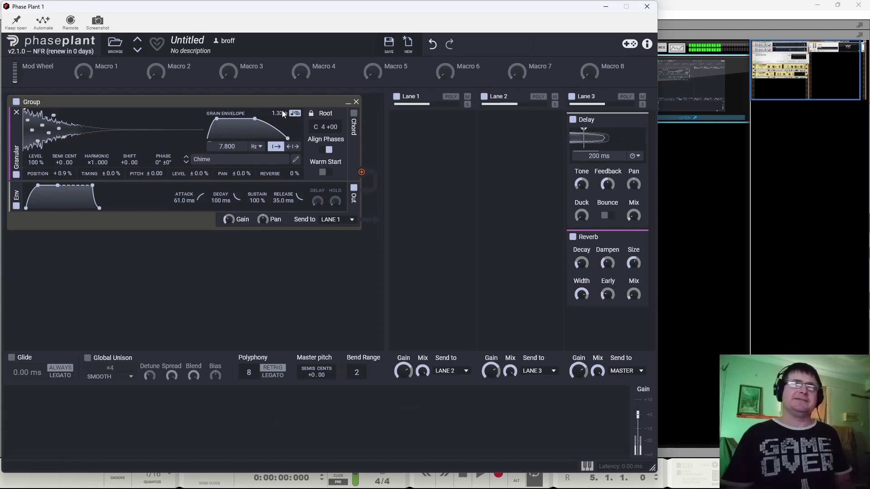
{"action": "mouse_move", "coordinate": [281, 110]}
{"action": "left_mouse_down"}
{"action": "mouse_move", "coordinate": [278, 101]}
{"action": "mouse_move", "coordinate": [277, 109]}
{"action": "mouse_move", "coordinate": [291, 101]}
{"action": "left_mouse_up"}
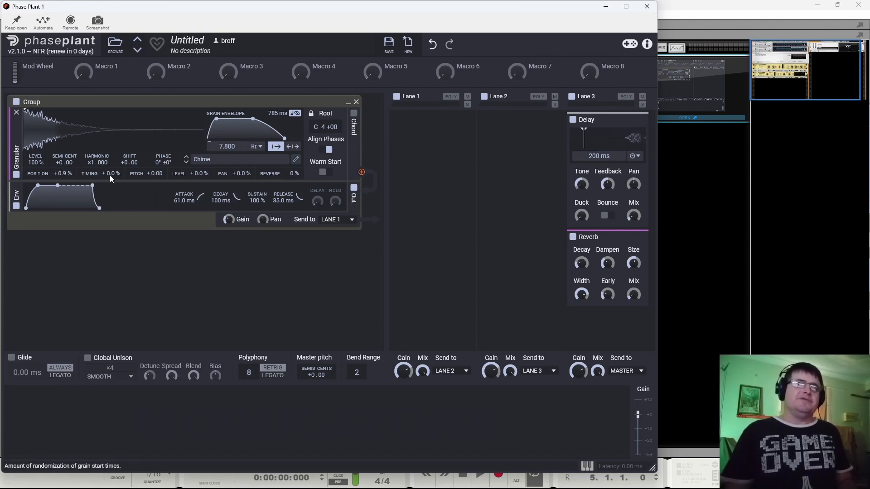
- Randomize grain timing by about 42 % with position randomization at 0 %, and lengthen the grains to about 2.34 s
{"action": "left_click_drag", "start_coordinate": [111, 174], "coordinate": [110, 158]}
{"action": "left_click_drag", "start_coordinate": [64, 176], "coordinate": [64, 175]}
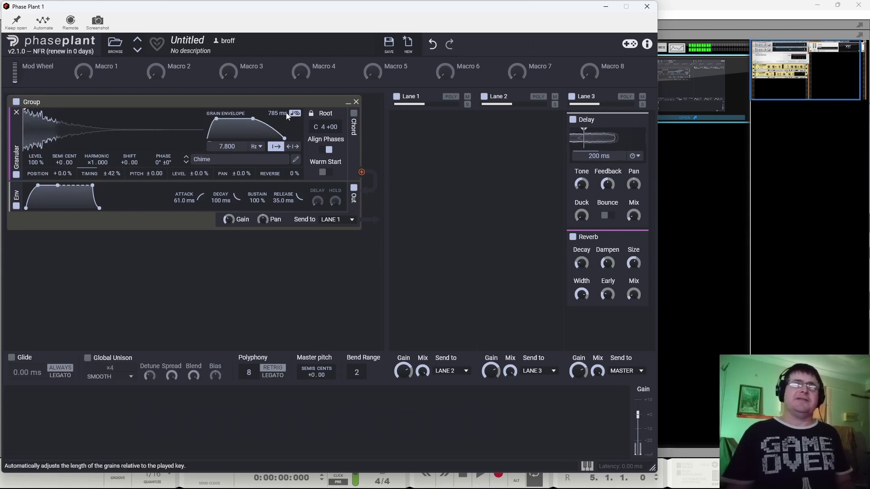
{"action": "left_click_drag", "start_coordinate": [270, 112], "coordinate": [270, 97]}
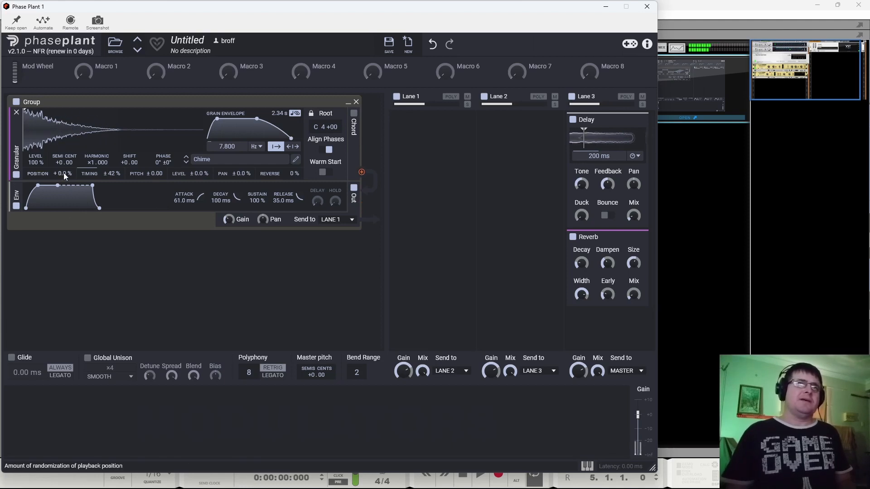
- Raise the position randomization through about 40 % to 61 %, and the timing randomization to about 61 %
{"action": "mouse_move", "coordinate": [63, 173]}
{"action": "left_mouse_down"}
{"action": "mouse_move", "coordinate": [64, 158]}
{"action": "mouse_move", "coordinate": [67, 186]}
{"action": "left_mouse_up"}
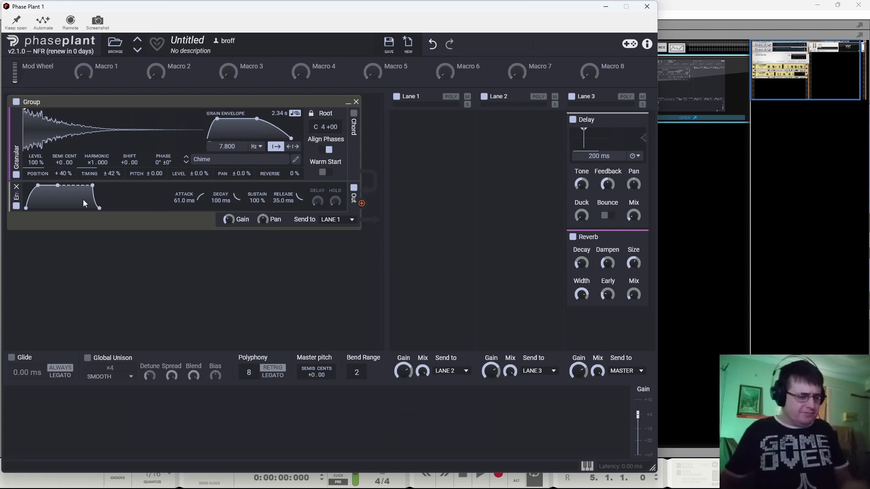
{"action": "left_click_drag", "start_coordinate": [114, 173], "coordinate": [115, 149]}
{"action": "left_click_drag", "start_coordinate": [61, 175], "coordinate": [62, 159]}
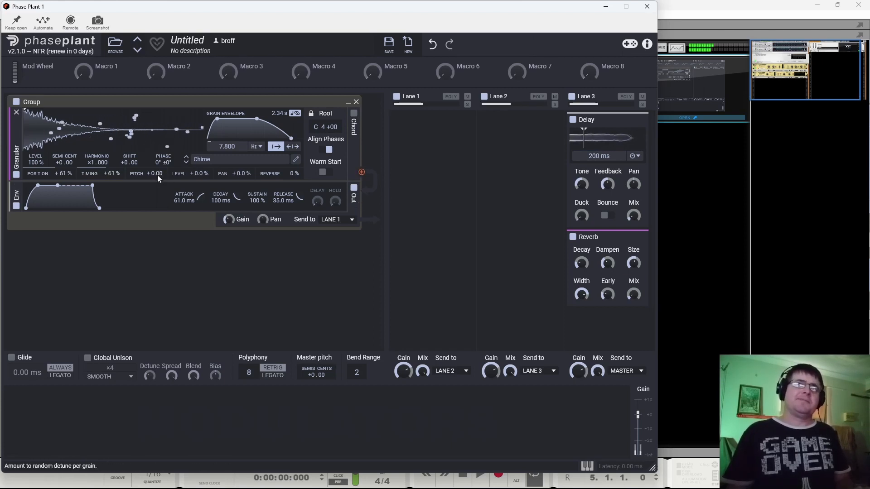
- Give the grain envelope a short attack with a concave decay, and raise position randomization to about 92 % and timing to 100 %
{"action": "left_click_drag", "start_coordinate": [217, 119], "coordinate": [236, 131]}
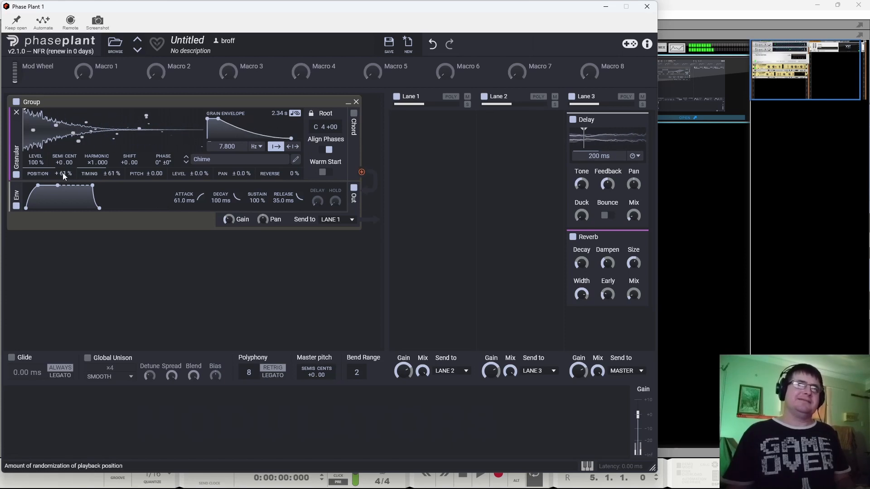
{"action": "left_click_drag", "start_coordinate": [63, 173], "coordinate": [113, 186]}
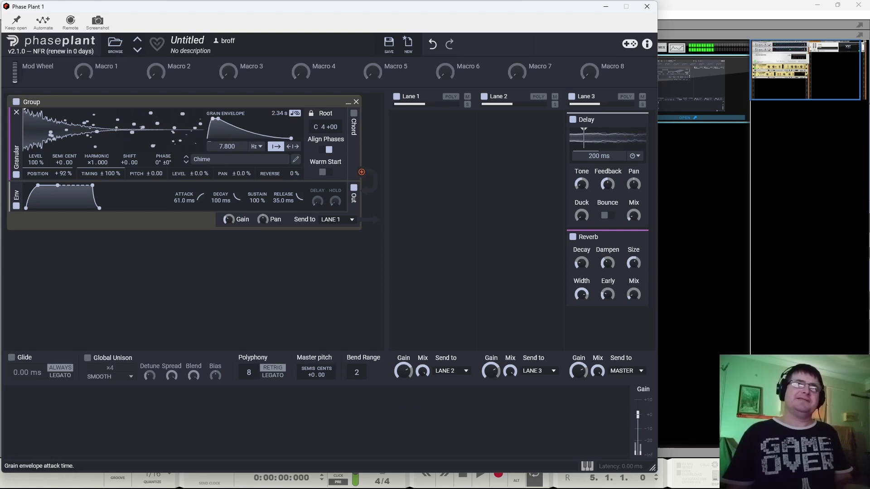
- Enable granular chords, try the Minor chord on the randomized grains, and switch chords off again
{"action": "left_click", "coordinate": [354, 118]}
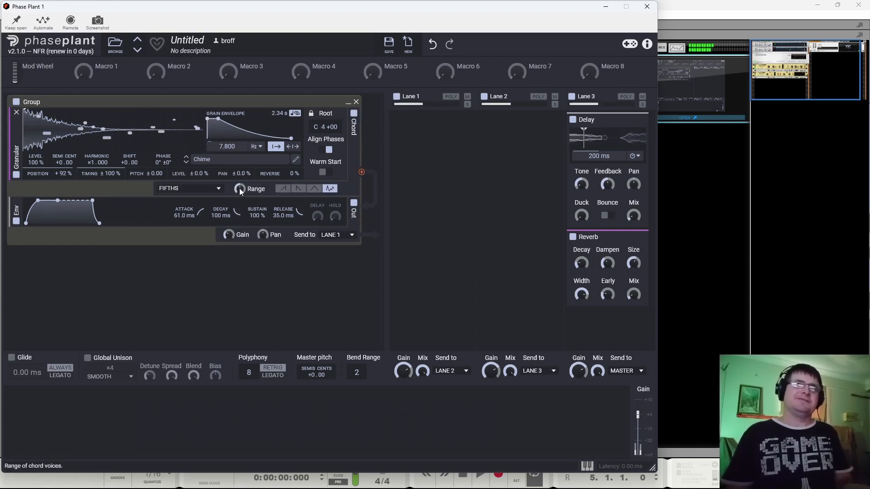
{"action": "left_click", "coordinate": [211, 188]}
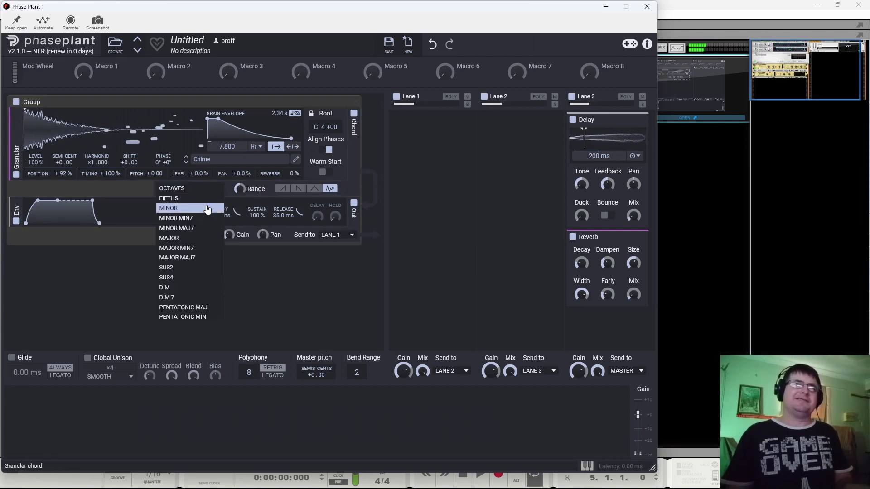
{"action": "left_click", "coordinate": [207, 208]}
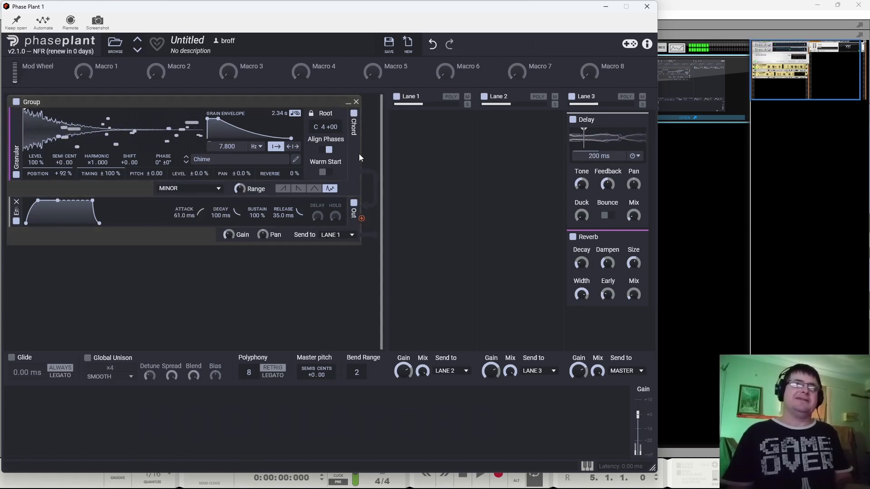
{"action": "left_click", "coordinate": [354, 129]}
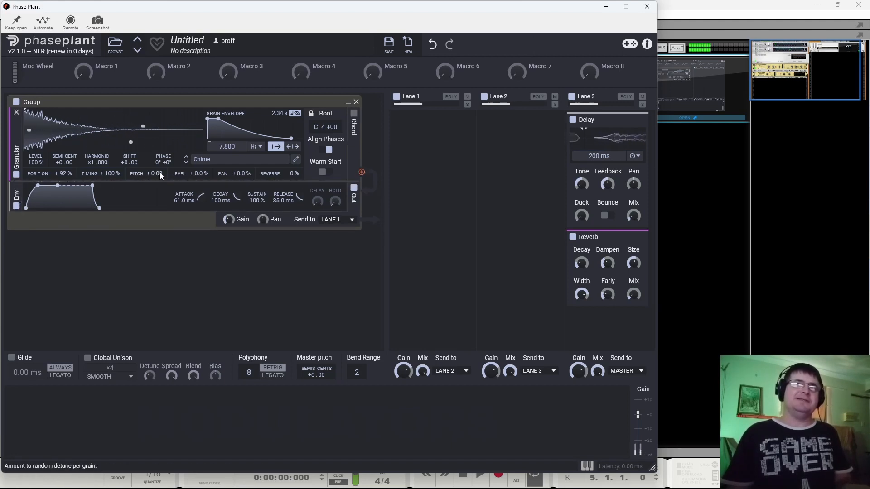
- Add a pitch randomization of 0.10, and reduce timing randomization to about 37 % and position randomization to about 40 %
{"action": "left_click_drag", "start_coordinate": [160, 172], "coordinate": [160, 168]}
{"action": "left_click_drag", "start_coordinate": [107, 174], "coordinate": [107, 192]}
{"action": "left_click_drag", "start_coordinate": [62, 174], "coordinate": [61, 189]}
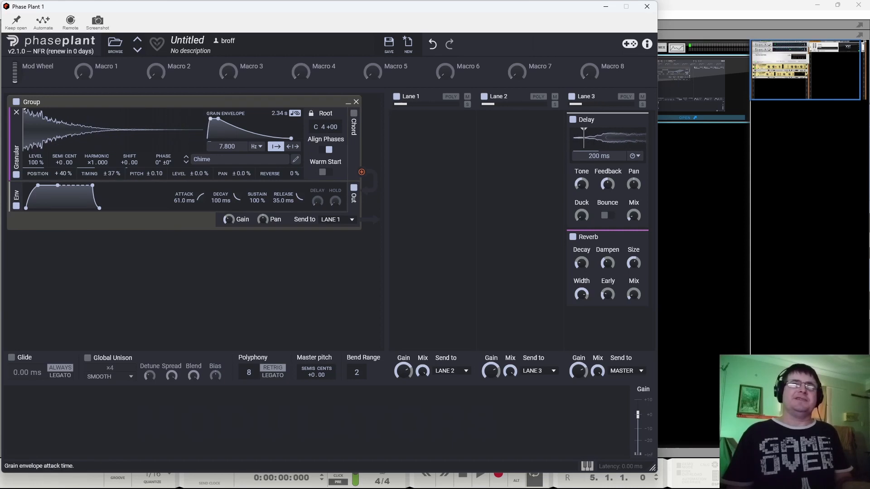
- Lengthen the grain envelope's attack until it peaks near the middle, and set the amplitude envelope to 317 ms attack and 863 ms release
{"action": "left_click_drag", "start_coordinate": [218, 118], "coordinate": [259, 127]}
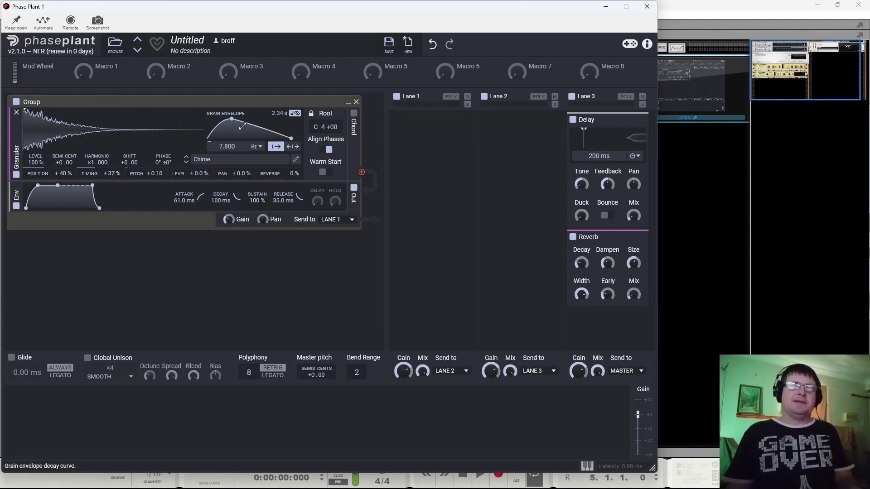
{"action": "left_click_drag", "start_coordinate": [235, 118], "coordinate": [242, 118]}
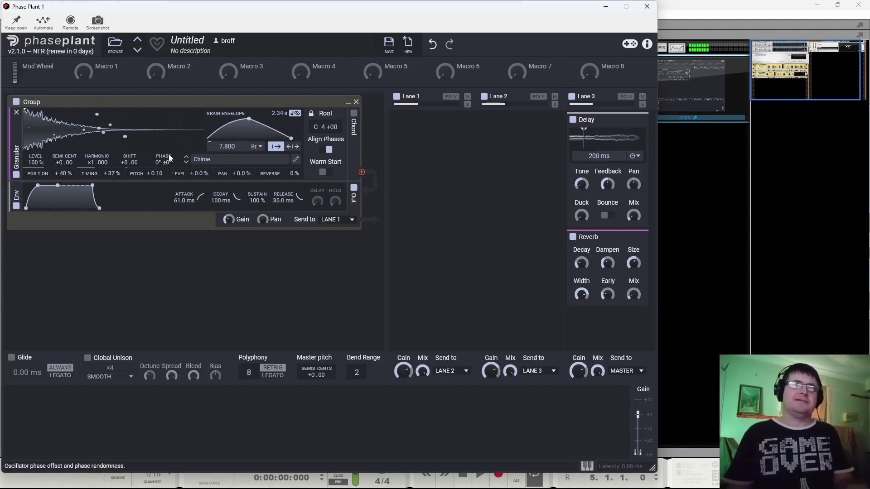
{"action": "left_click_drag", "start_coordinate": [99, 208], "coordinate": [102, 204]}
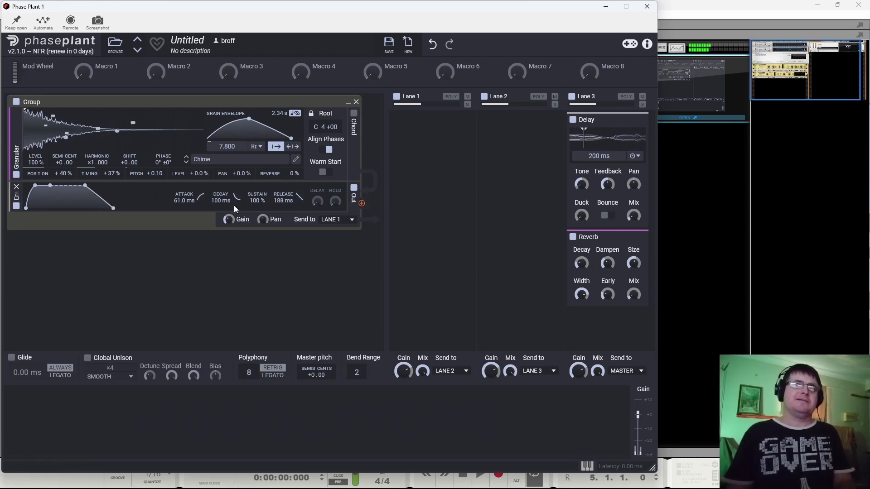
{"action": "left_click_drag", "start_coordinate": [280, 204], "coordinate": [280, 183]}
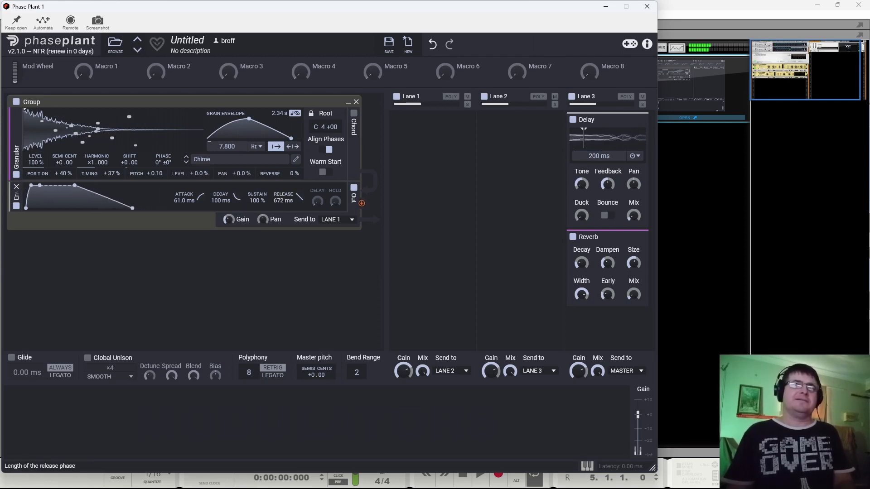
{"action": "left_click_drag", "start_coordinate": [184, 199], "coordinate": [184, 188]}
{"action": "left_click_drag", "start_coordinate": [282, 200], "coordinate": [283, 185]}
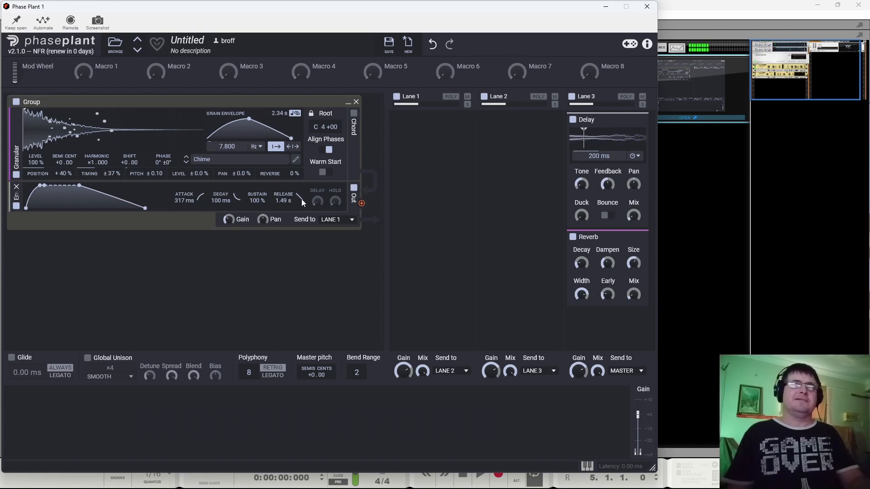
{"action": "left_click_drag", "start_coordinate": [283, 200], "coordinate": [284, 201]}
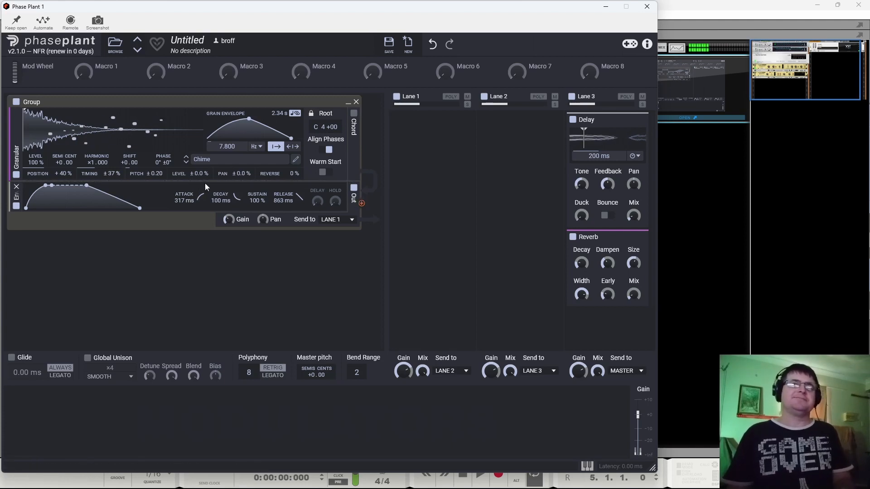
- Set the grain level and pan randomization to 100 % each, and the chance of reversed grains to 50 %
{"action": "left_click_drag", "start_coordinate": [204, 175], "coordinate": [200, 219]}
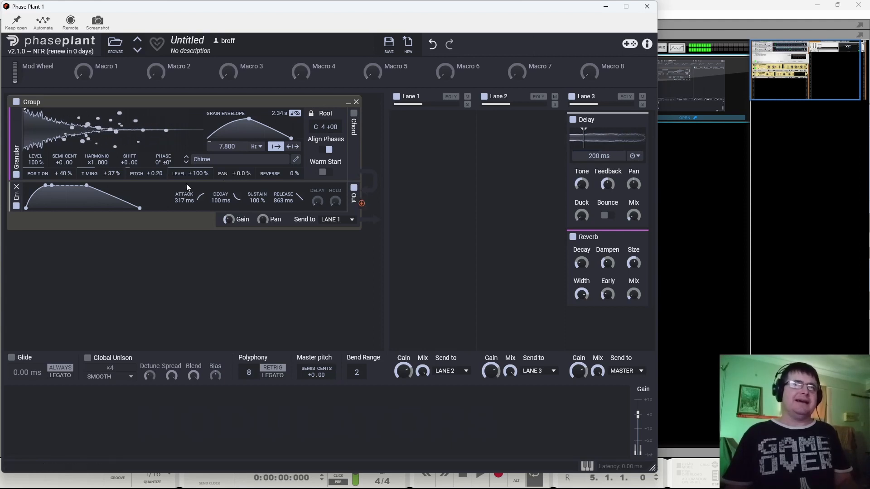
{"action": "left_click_drag", "start_coordinate": [205, 173], "coordinate": [243, 177]}
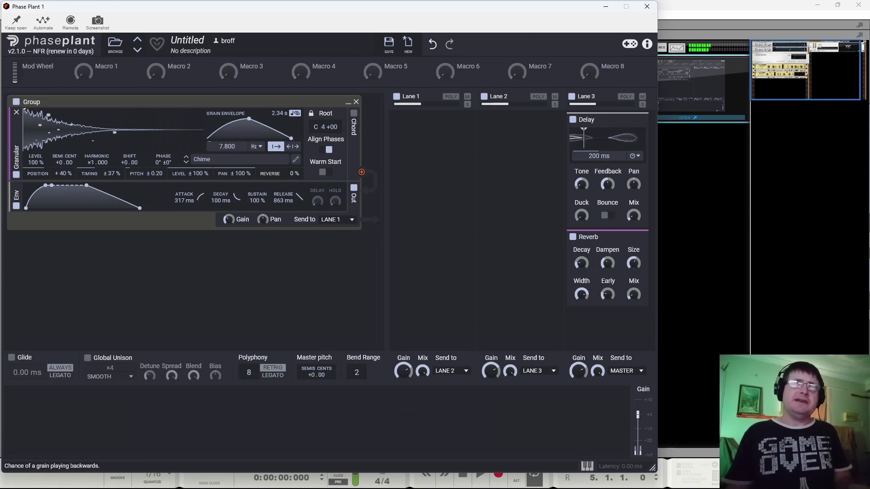
{"action": "left_click_drag", "start_coordinate": [295, 173], "coordinate": [295, 149]}
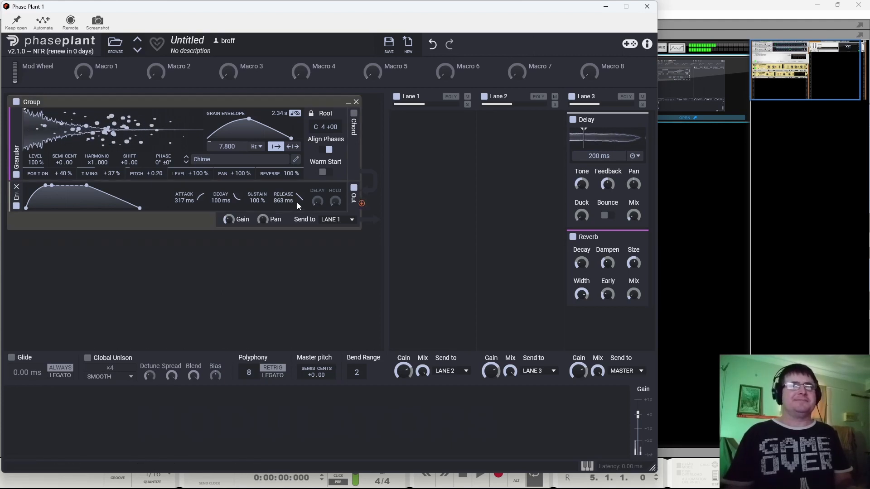
{"action": "left_click_drag", "start_coordinate": [293, 174], "coordinate": [293, 203]}
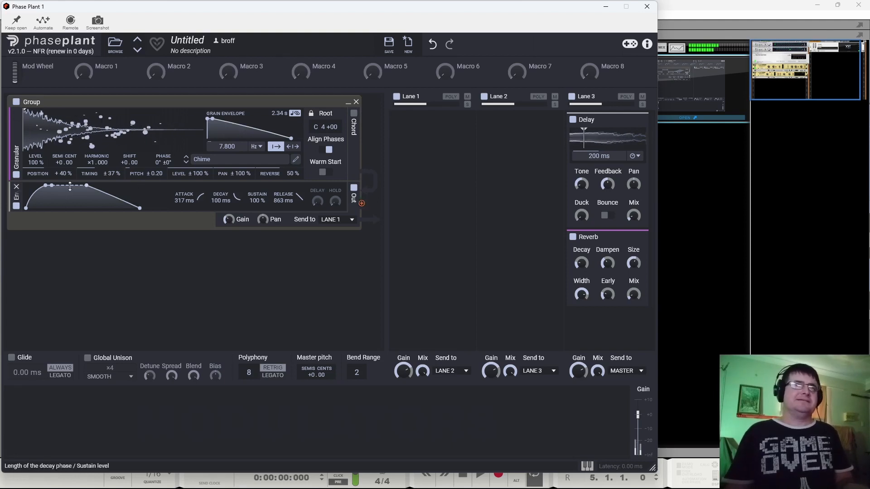
{"action": "mouse_move", "coordinate": [226, 218]}
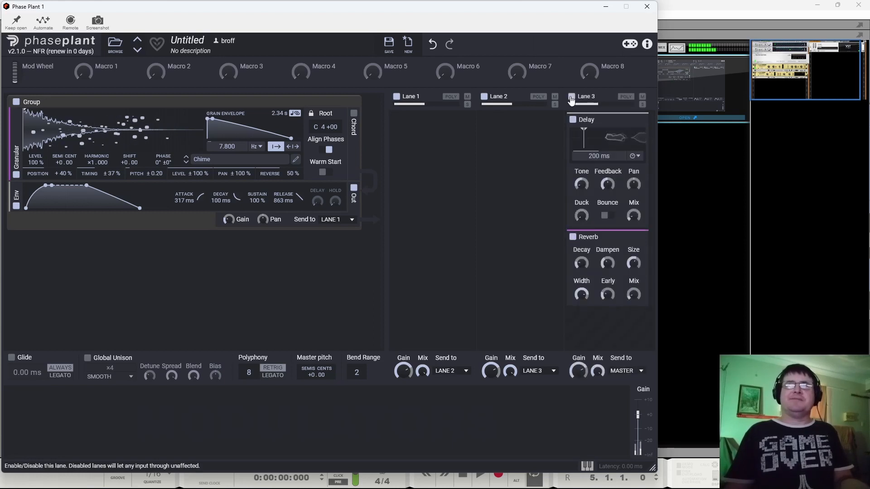
- Try an Overdrive Distortion and a Frequency Shifter at about 448 Hz on Lane 1, and remove the Frequency Shifter
{"action": "left_click", "coordinate": [407, 147]}
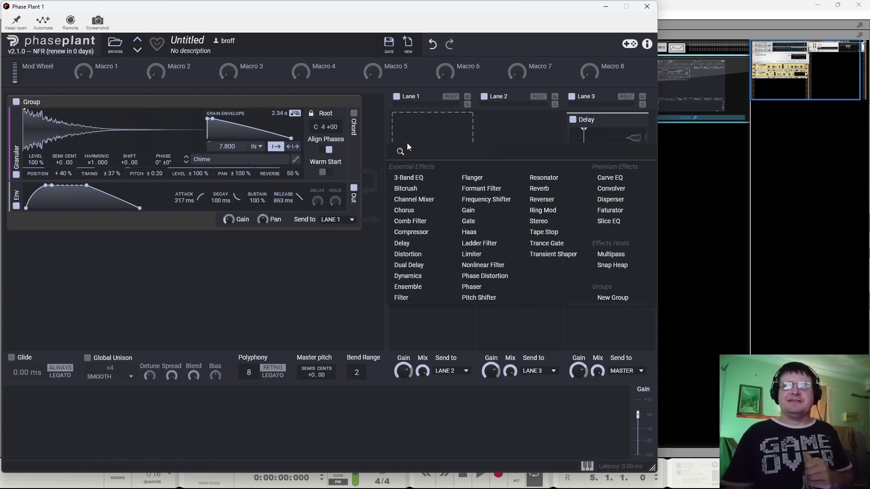
{"action": "left_click", "coordinate": [408, 254]}
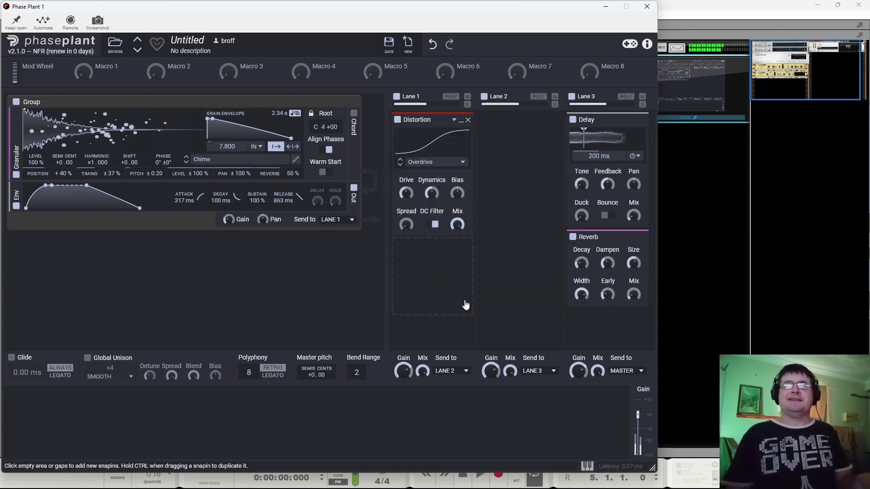
{"action": "left_click", "coordinate": [404, 267]}
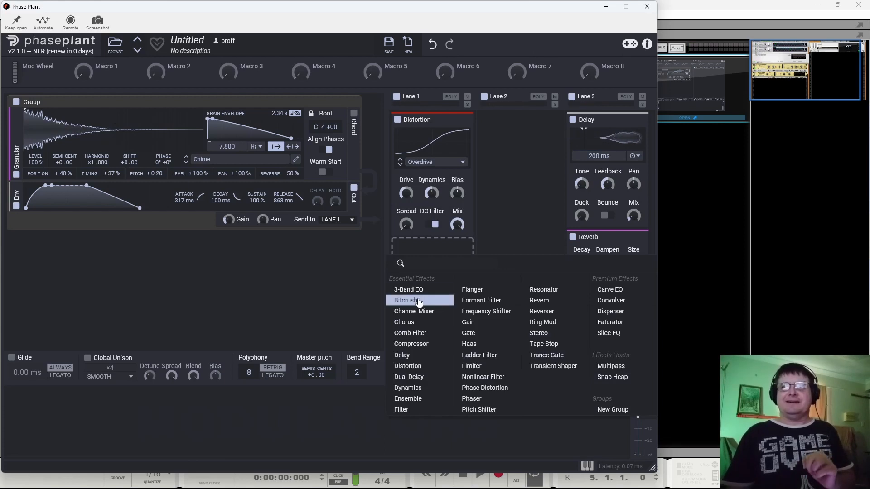
{"action": "left_click", "coordinate": [486, 312]}
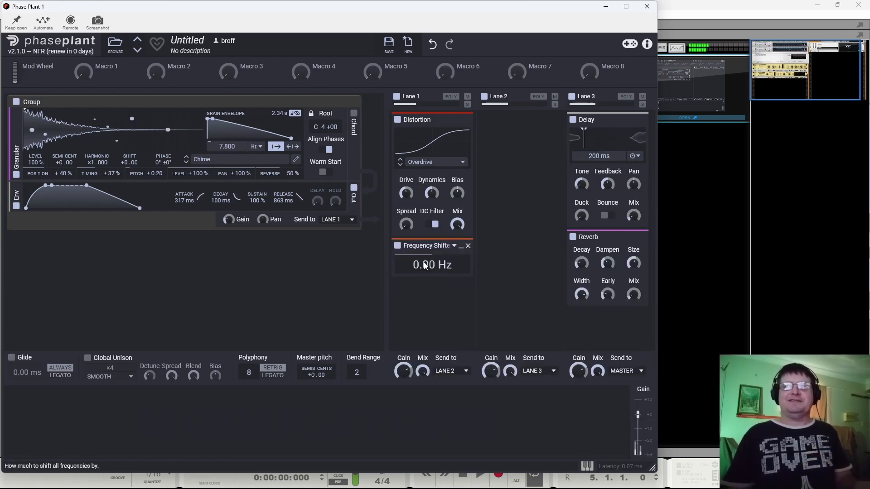
{"action": "left_click_drag", "start_coordinate": [432, 264], "coordinate": [432, 245]}
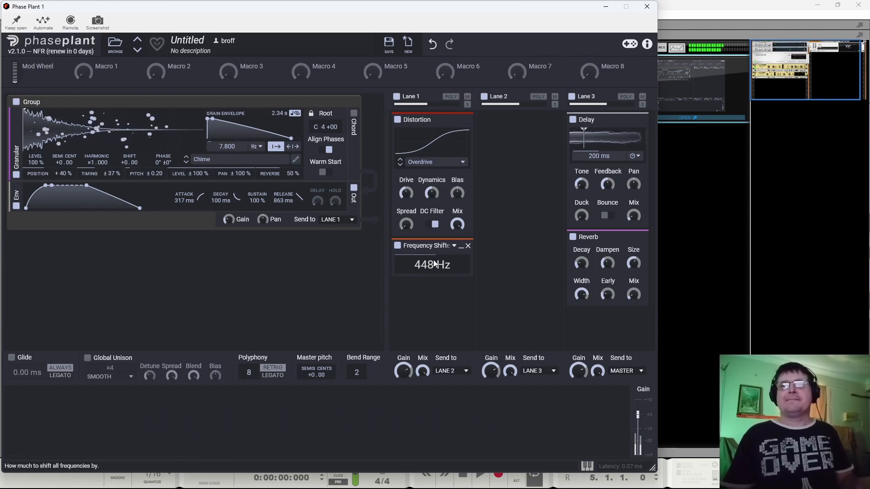
{"action": "left_click", "coordinate": [468, 251]}
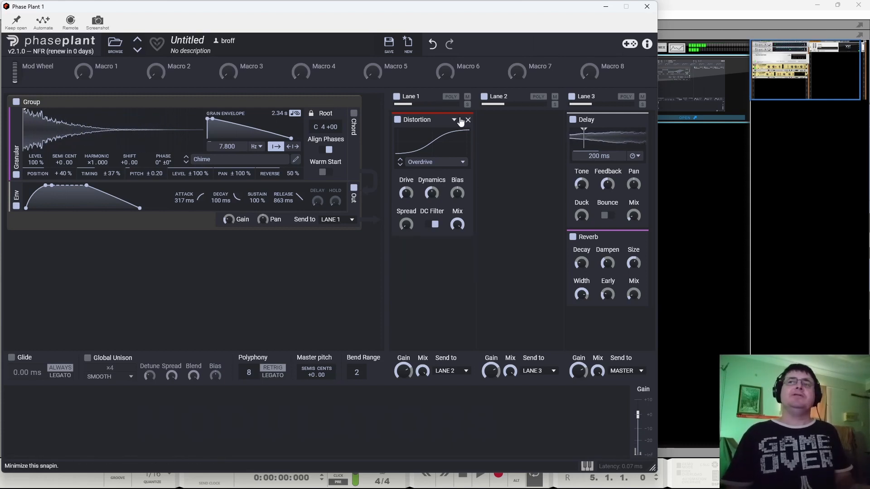
- Replace the Distortion on Lane 1 with a Ladder Filter that has Saturate enabled and about 14.38 dB of drive
{"action": "left_click", "coordinate": [452, 352]}
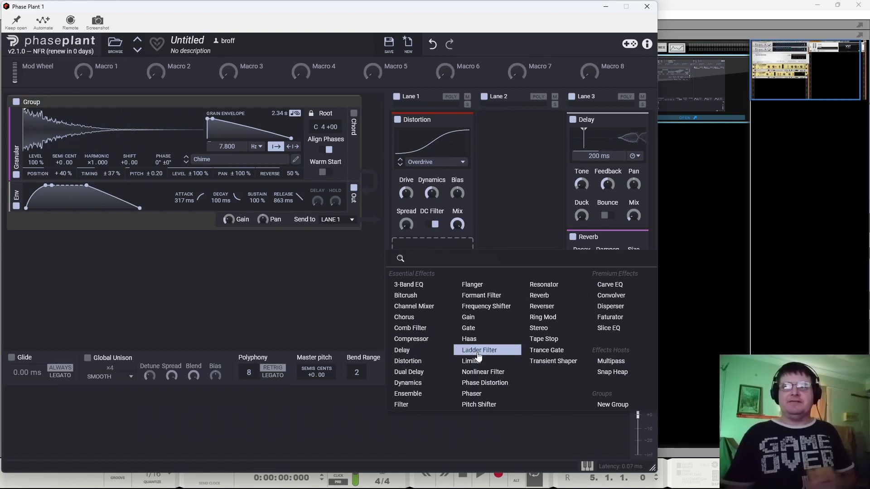
{"action": "left_click", "coordinate": [457, 350]}
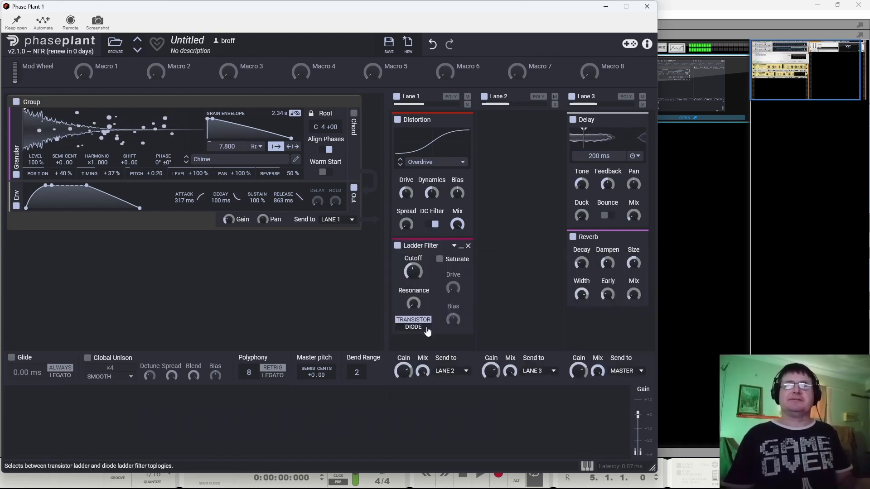
{"action": "left_click", "coordinate": [440, 259]}
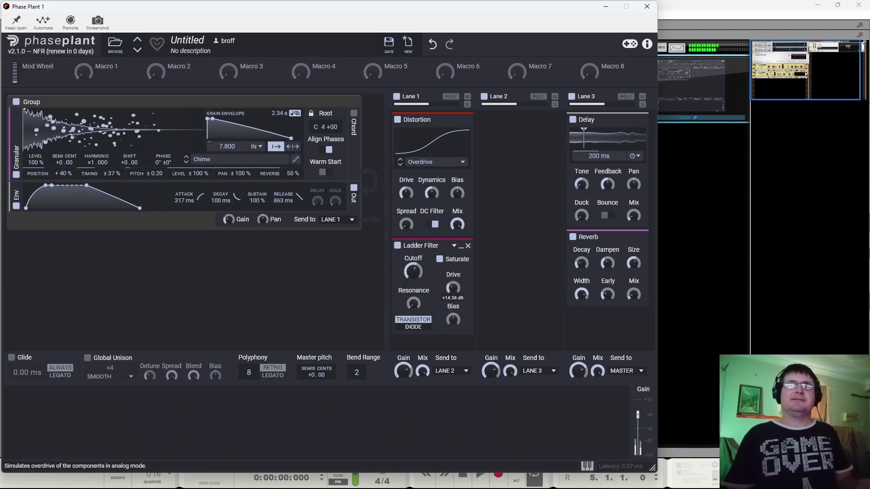
{"action": "left_click", "coordinate": [467, 121]}
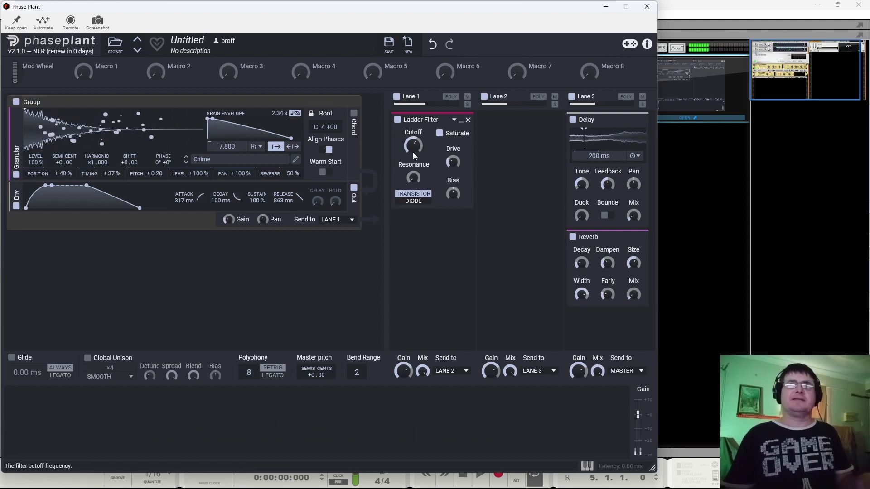
{"action": "mouse_move", "coordinate": [413, 180]}
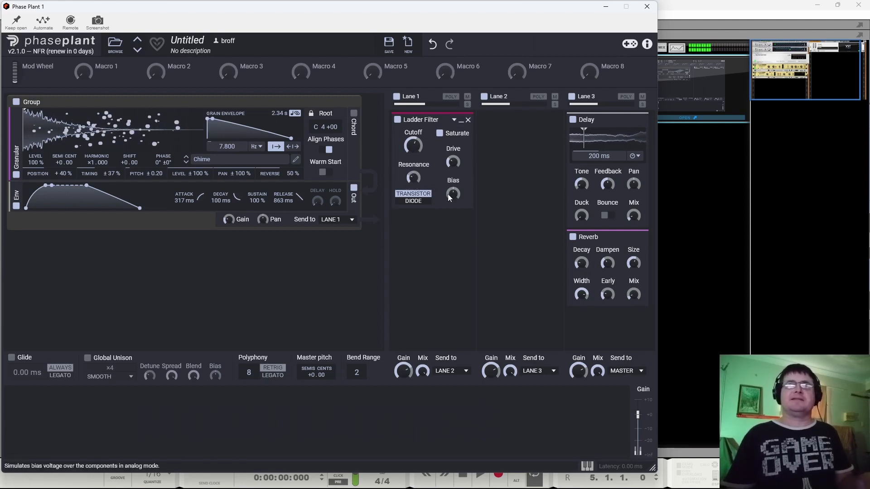
{"action": "mouse_move", "coordinate": [413, 144]}
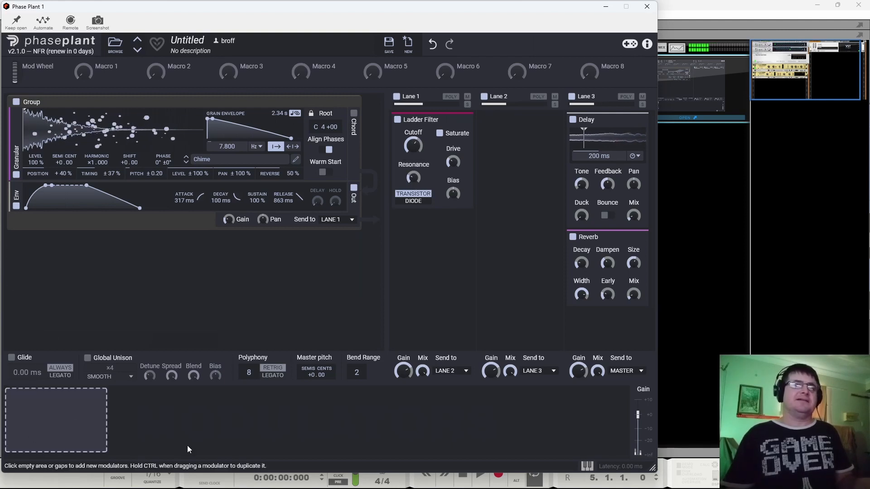
- Add a Pyramid LFO running at 0.694 Hz and route it to the granular generator's start position
{"action": "left_click", "coordinate": [35, 436]}
{"action": "left_click", "coordinate": [68, 375]}
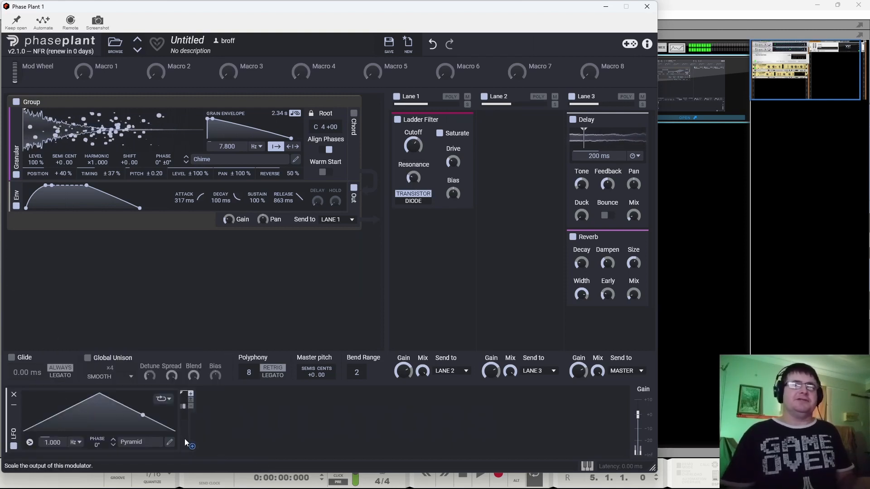
{"action": "left_click_drag", "start_coordinate": [192, 446], "coordinate": [40, 187]}
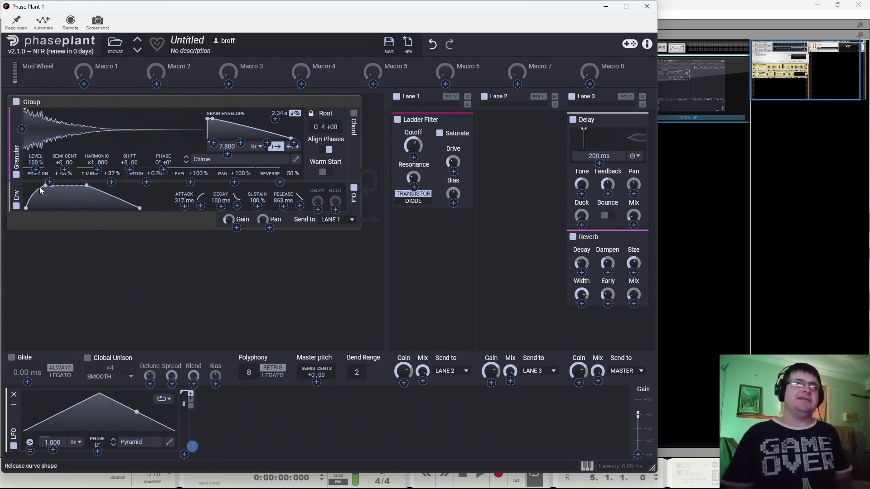
{"action": "left_click_drag", "start_coordinate": [28, 130], "coordinate": [21, 130]}
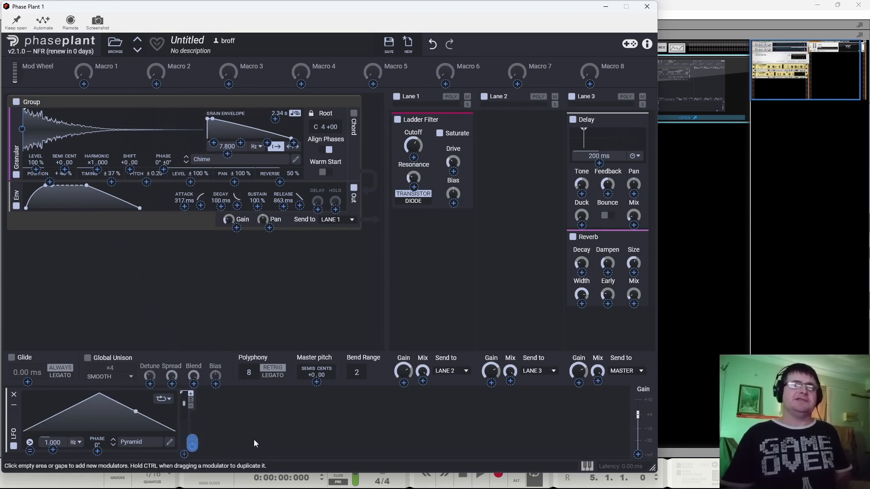
{"action": "left_click_drag", "start_coordinate": [192, 445], "coordinate": [23, 111]}
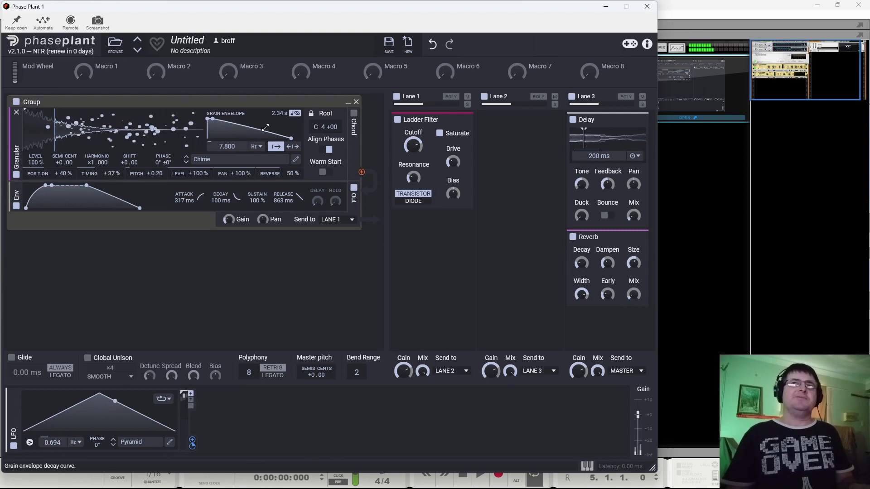
- Shorten the grain length to 422 ms, and use bidirectional position randomization around a start position further into the Chime sample
{"action": "left_click_drag", "start_coordinate": [290, 138], "coordinate": [281, 138]}
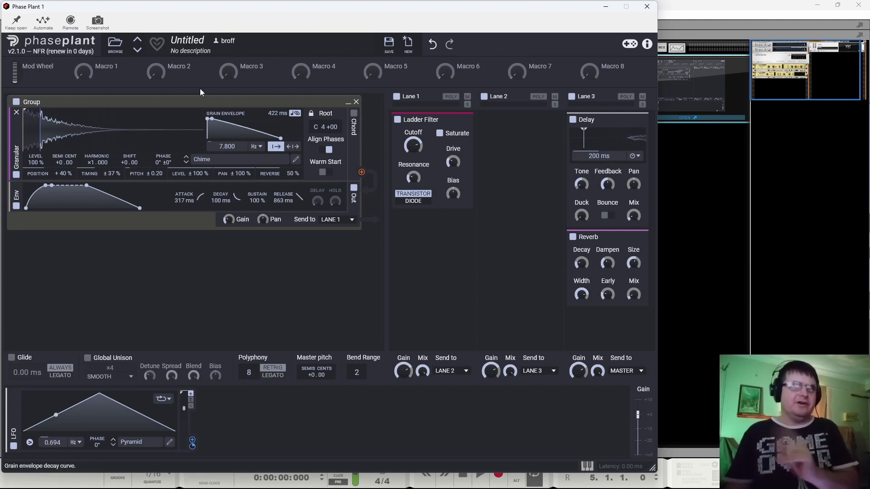
{"action": "left_click_drag", "start_coordinate": [28, 109], "coordinate": [92, 111]}
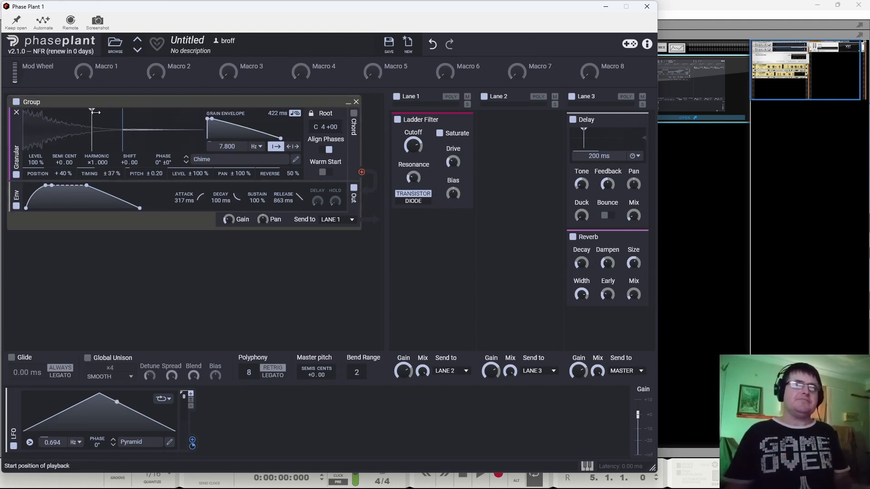
{"action": "left_click", "coordinate": [293, 149]}
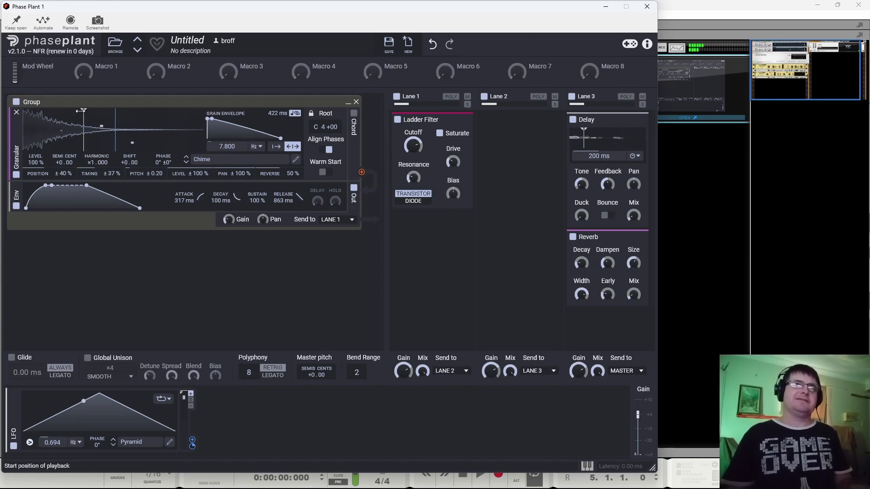
{"action": "left_click_drag", "start_coordinate": [81, 111], "coordinate": [55, 111]}
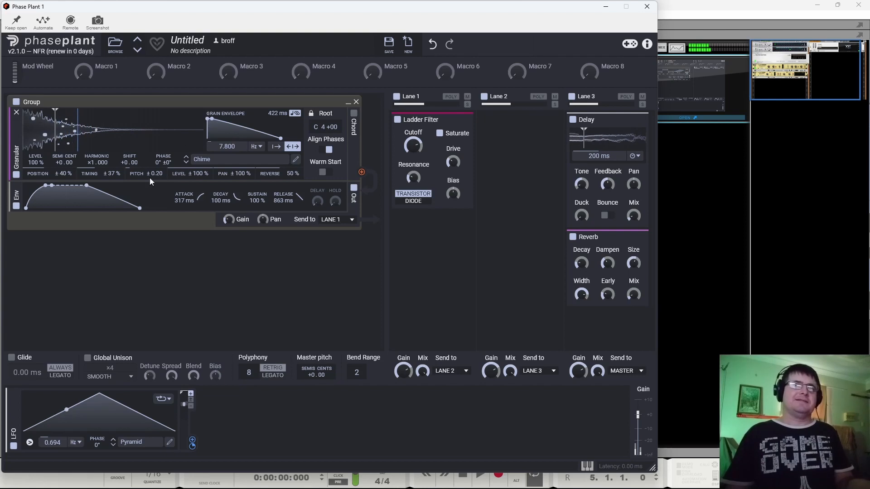
- Swap the granular sample for Choirlight, and reshape the grain envelope with a mid-length attack and a 724 ms grain length
{"action": "left_click", "coordinate": [234, 163]}
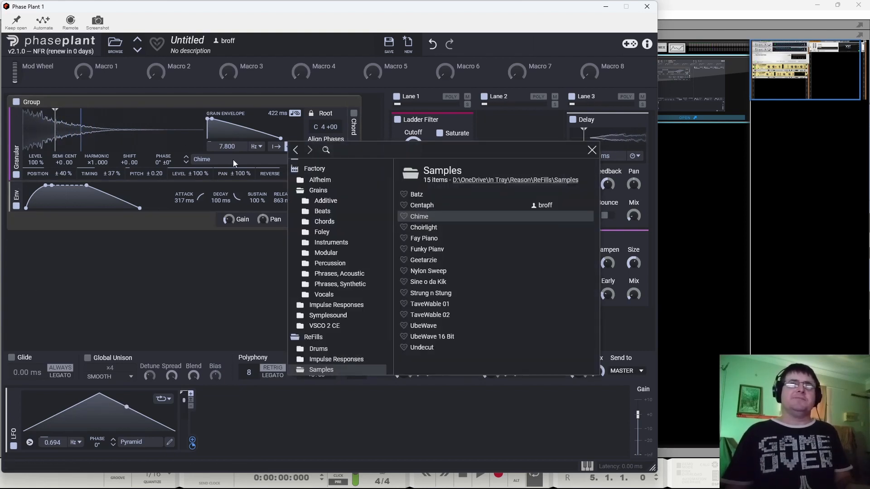
{"action": "left_click", "coordinate": [435, 227]}
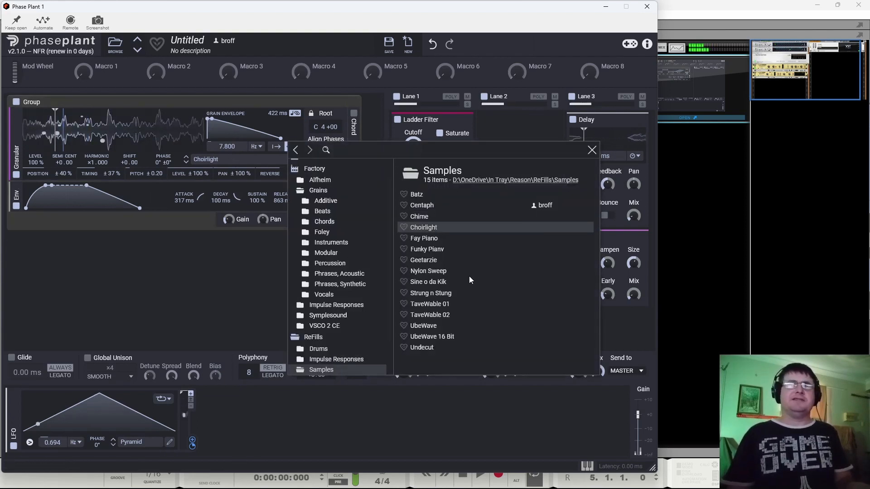
{"action": "left_click", "coordinate": [591, 149]}
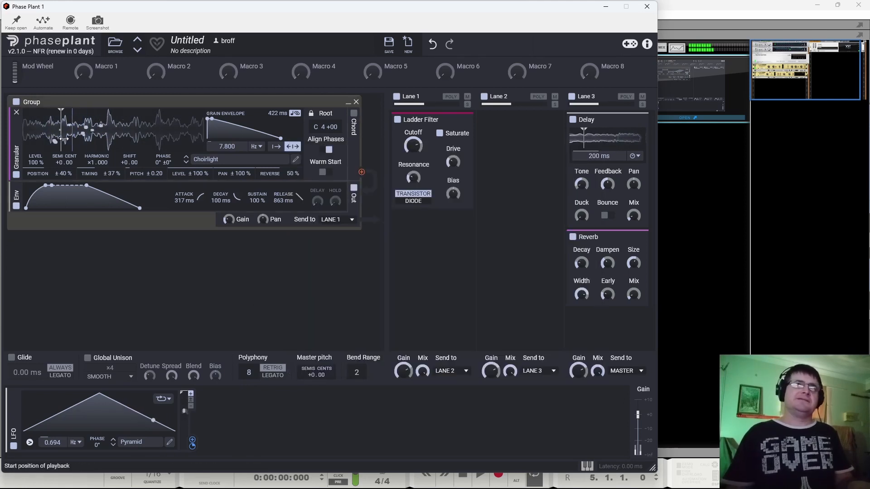
{"action": "mouse_move", "coordinate": [207, 119]}
{"action": "left_mouse_down"}
{"action": "mouse_move", "coordinate": [244, 118]}
{"action": "mouse_move", "coordinate": [284, 139]}
{"action": "left_mouse_up"}
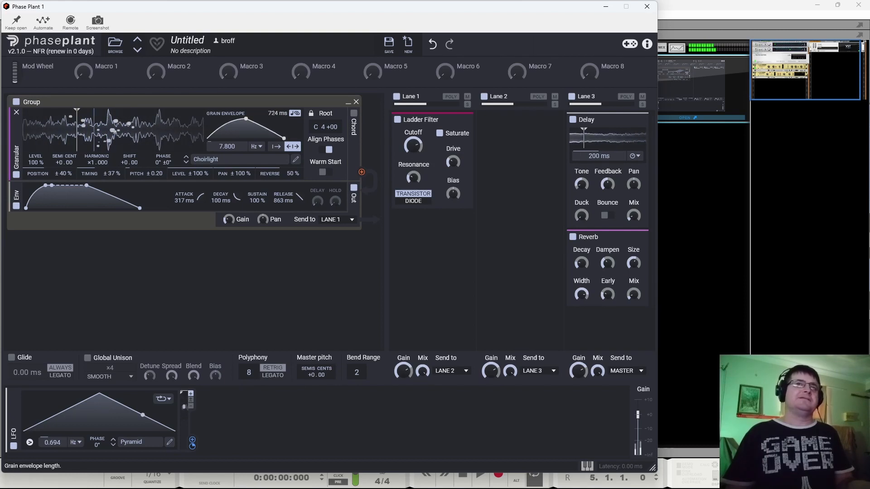
- Move the granular start position to 52%, and give the 726 ms grain envelope a flat top
{"action": "left_click_drag", "start_coordinate": [77, 109], "coordinate": [122, 127]}
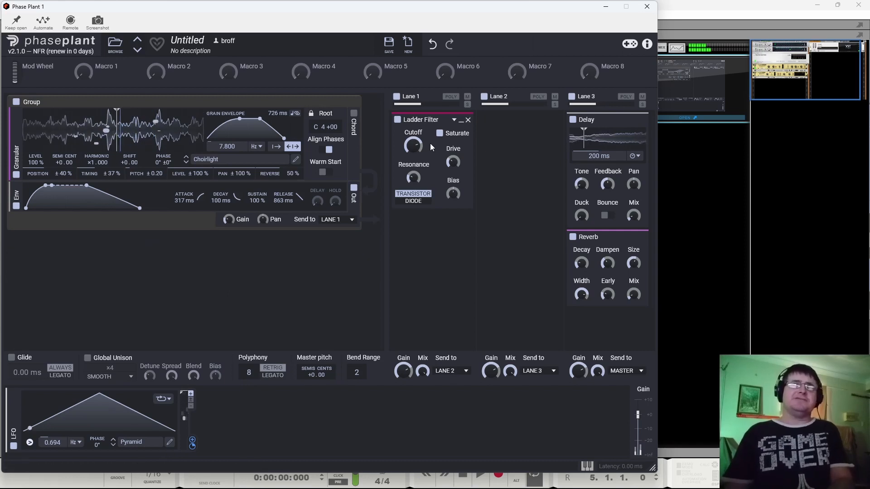
- Compare the sound with the Ladder Filter and the Delay each bypassed and re-enabled
{"action": "left_click", "coordinate": [398, 120]}
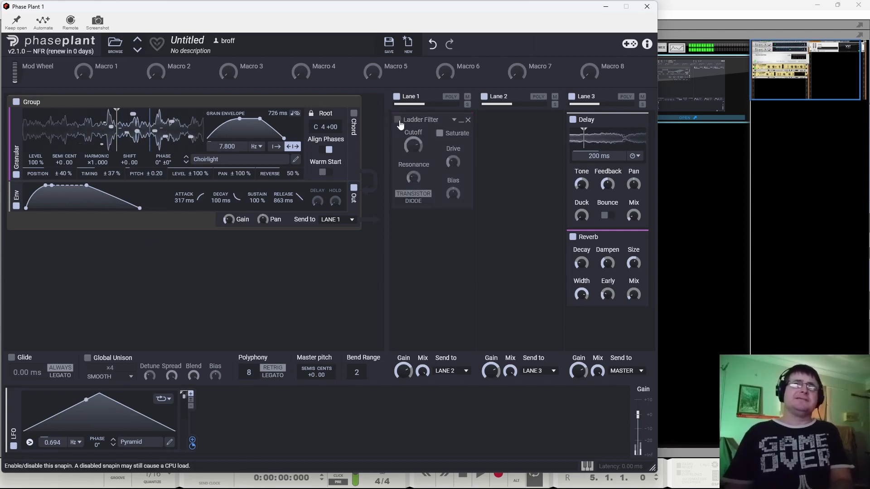
{"action": "left_click", "coordinate": [399, 120]}
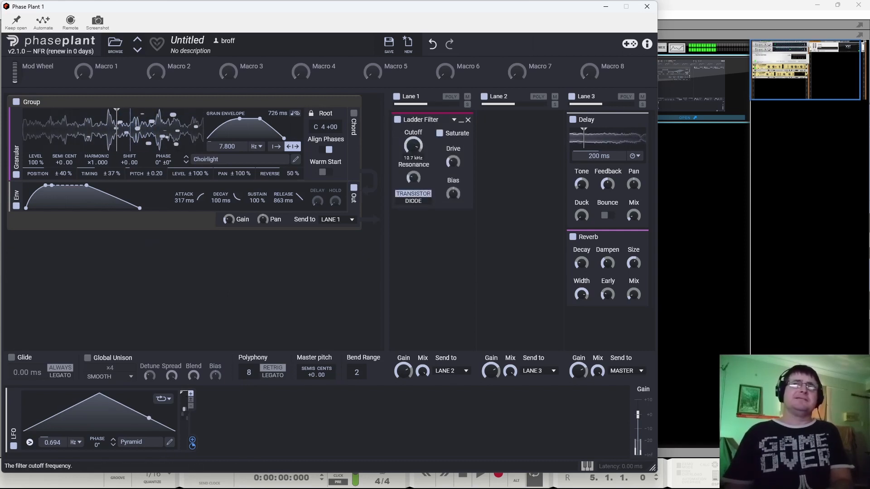
{"action": "left_click", "coordinate": [572, 121]}
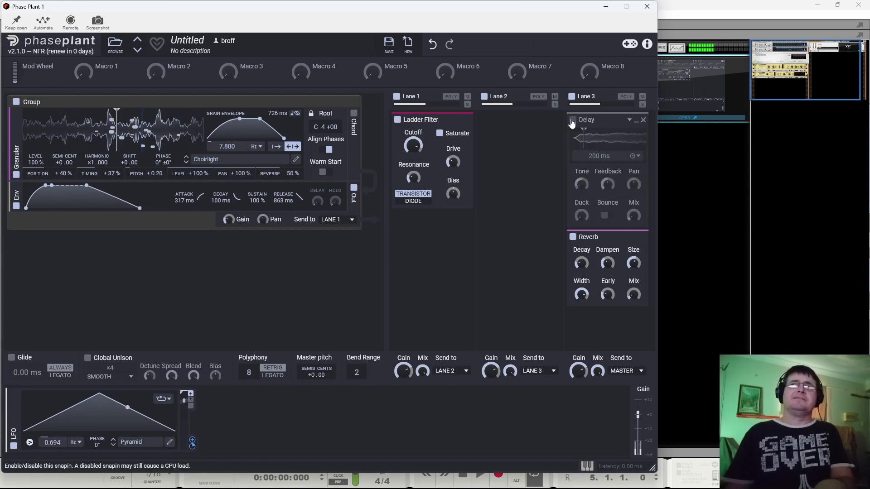
{"action": "left_click", "coordinate": [572, 121]}
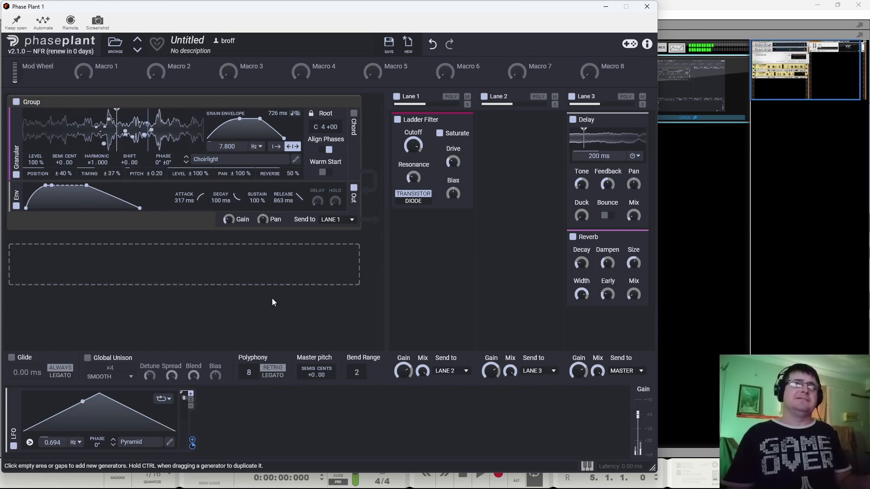
- Reroute the LFO from the granular start position to its semitone tuning, and make the LFO bidirectional at 3.259 Hz
{"action": "right_click", "coordinate": [194, 447]}
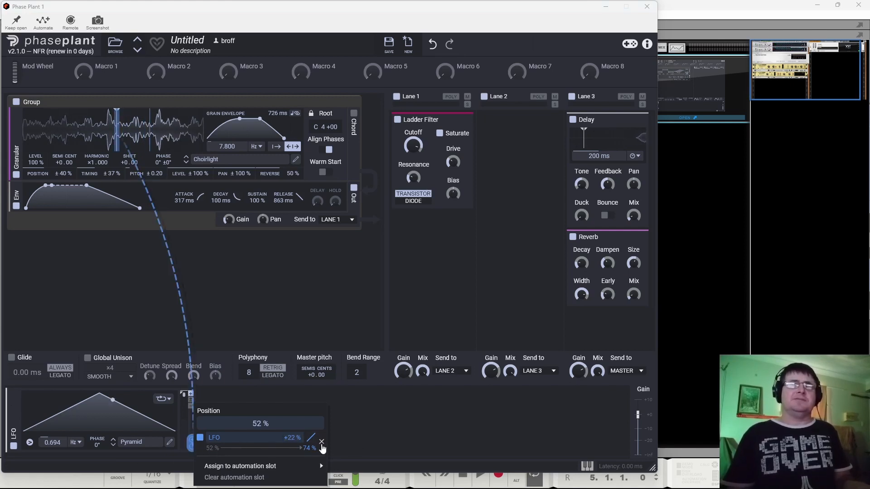
{"action": "left_click", "coordinate": [322, 441]}
{"action": "left_click", "coordinate": [192, 447]}
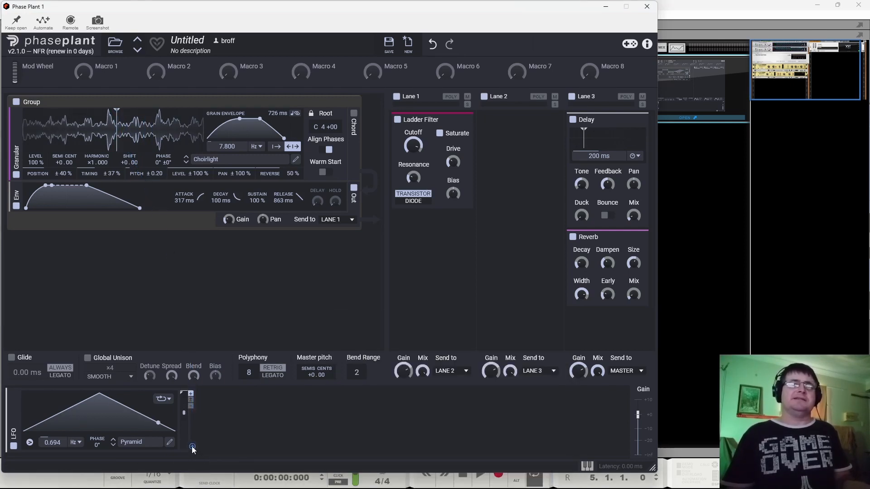
{"action": "left_click", "coordinate": [191, 446]}
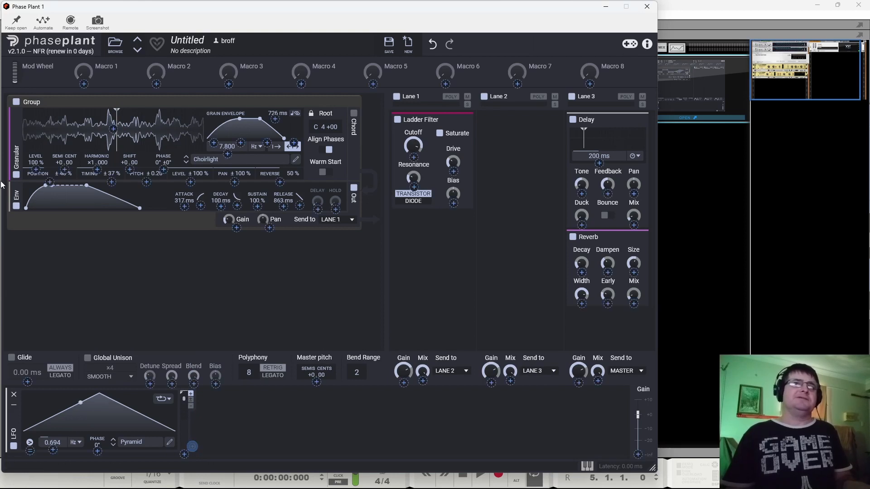
{"action": "left_click", "coordinate": [66, 169]}
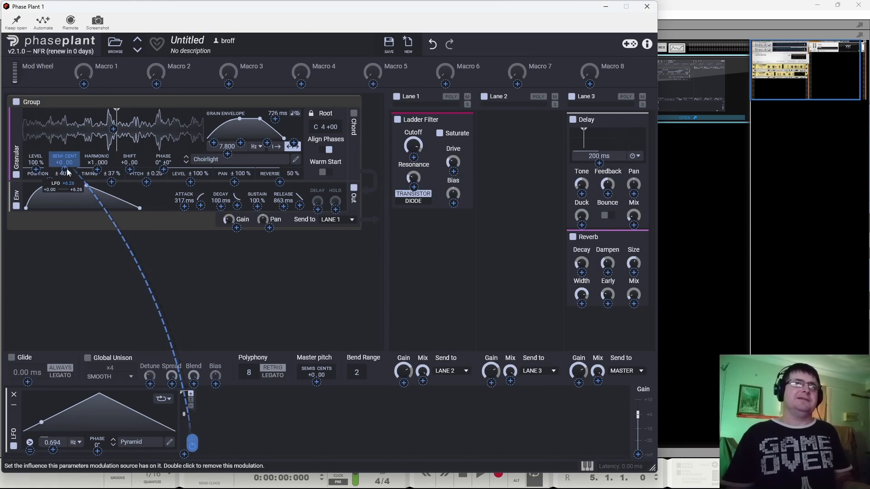
{"action": "left_click", "coordinate": [134, 307]}
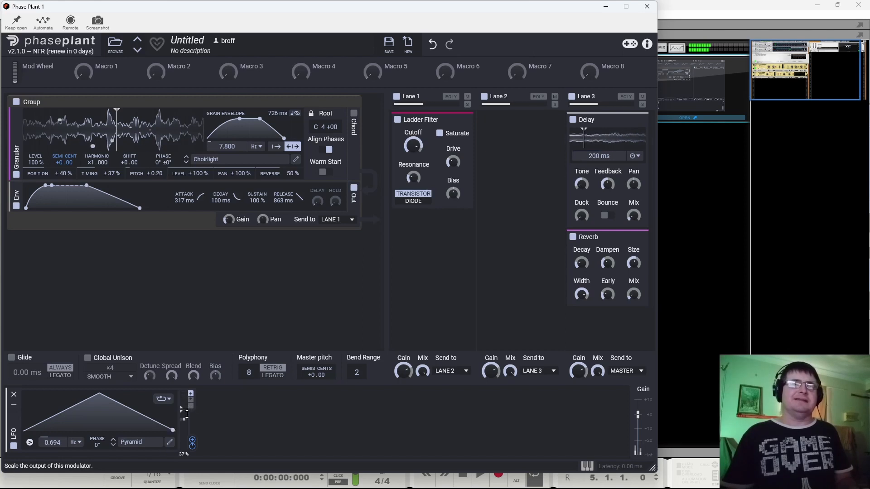
{"action": "left_click", "coordinate": [191, 400]}
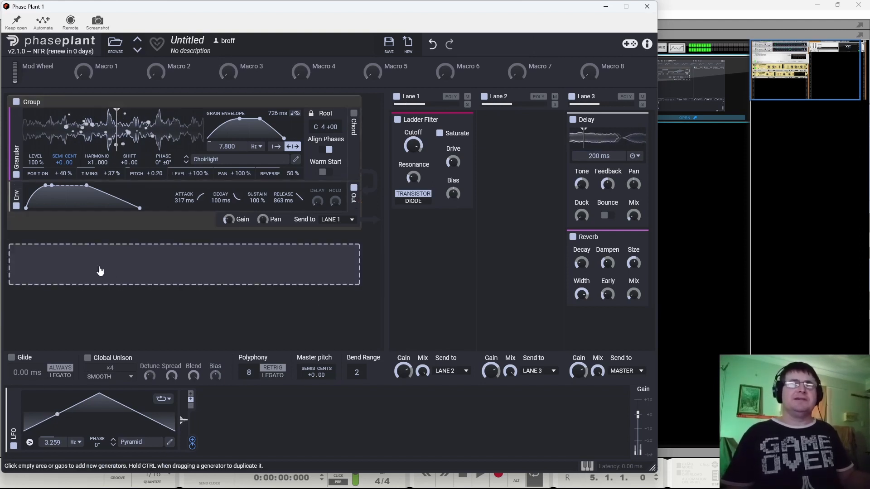
- Add an Analog generator in a new group with a sine waveform, and disable the group's audio output
{"action": "left_click", "coordinate": [97, 265]}
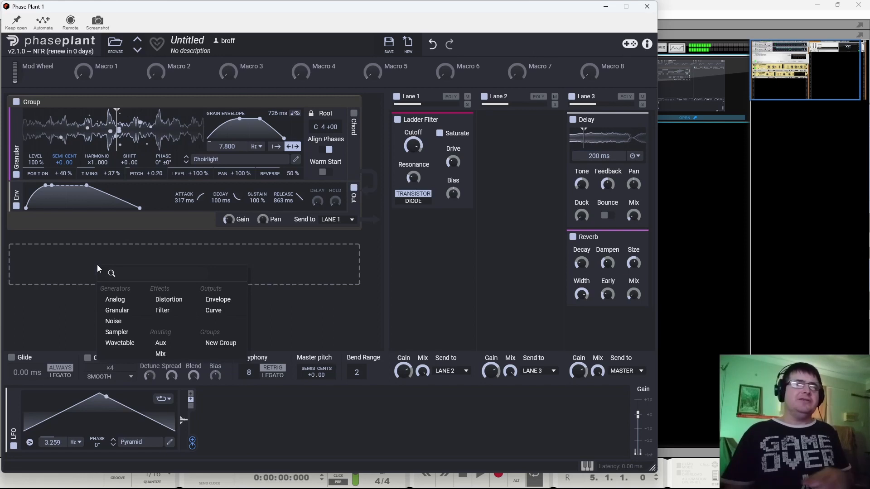
{"action": "left_click", "coordinate": [113, 300]}
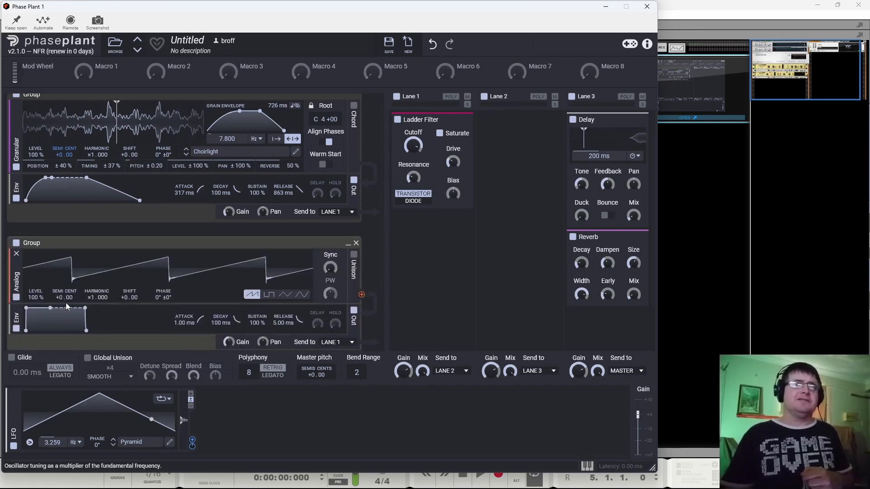
{"action": "left_click", "coordinate": [300, 297]}
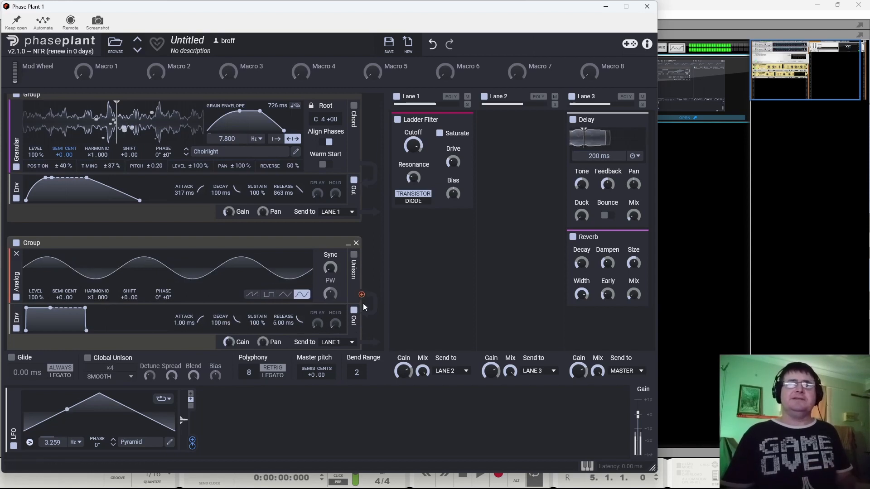
{"action": "left_click", "coordinate": [354, 312]}
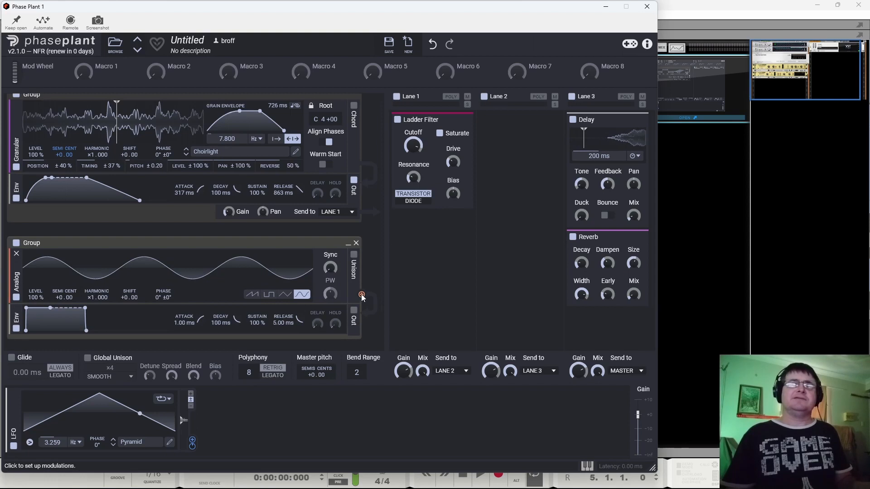
- Route the Analog group's envelope output to the granular generator's Phase as a modulation
{"action": "left_click_drag", "start_coordinate": [362, 295], "coordinate": [374, 327]}
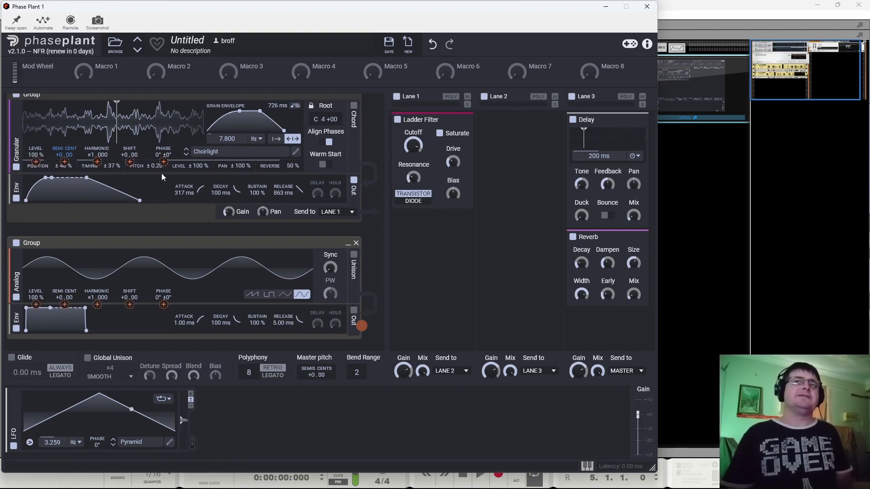
{"action": "left_click_drag", "start_coordinate": [161, 173], "coordinate": [162, 161]}
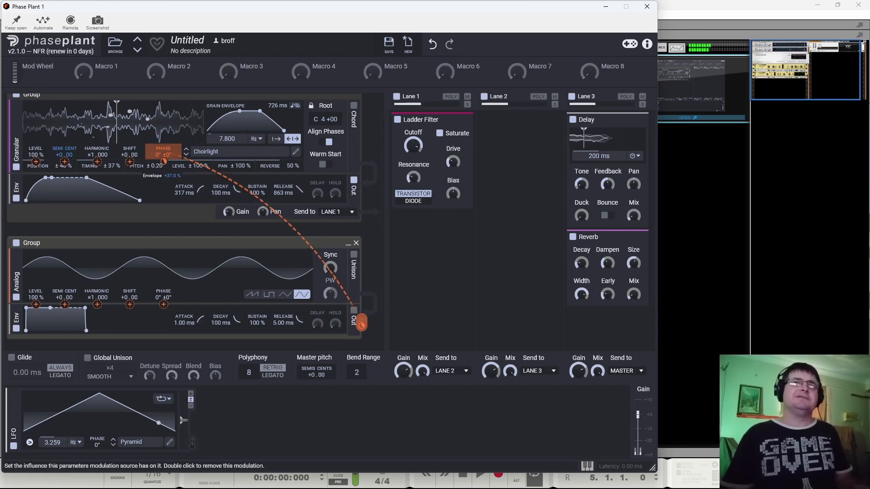
{"action": "left_click", "coordinate": [414, 306]}
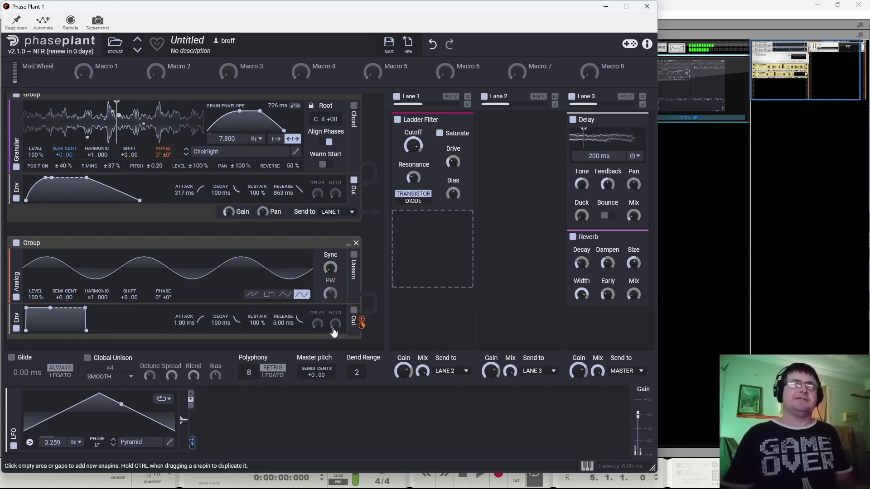
- Set the Analog oscillator's harmonic to ×3, and shape its envelope to 1.16 s attack, 897 ms decay, 34% sustain and 622 ms release
{"action": "left_click_drag", "start_coordinate": [92, 299], "coordinate": [91, 299]}
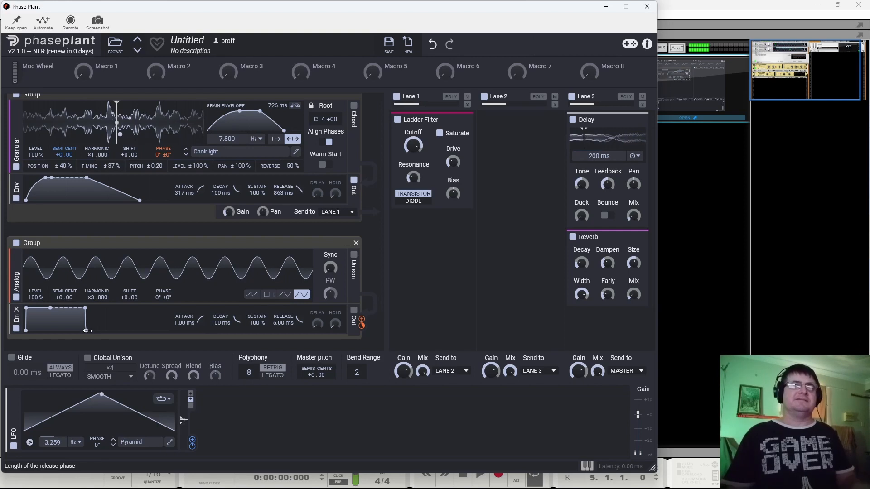
{"action": "left_click_drag", "start_coordinate": [86, 330], "coordinate": [129, 330]}
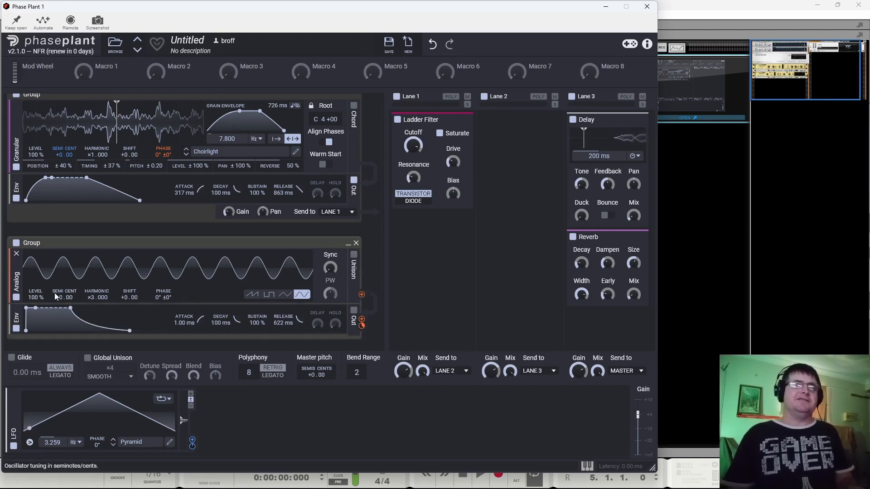
{"action": "left_click_drag", "start_coordinate": [37, 308], "coordinate": [129, 323]}
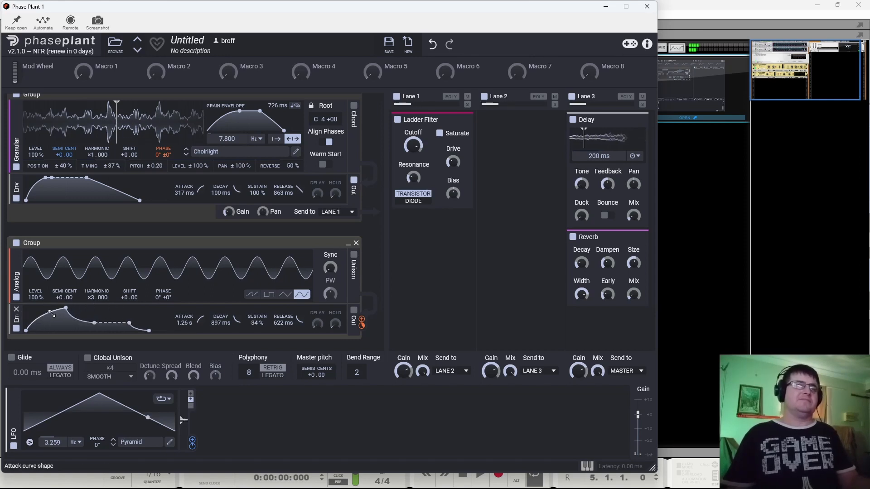
{"action": "left_click_drag", "start_coordinate": [67, 308], "coordinate": [65, 308]}
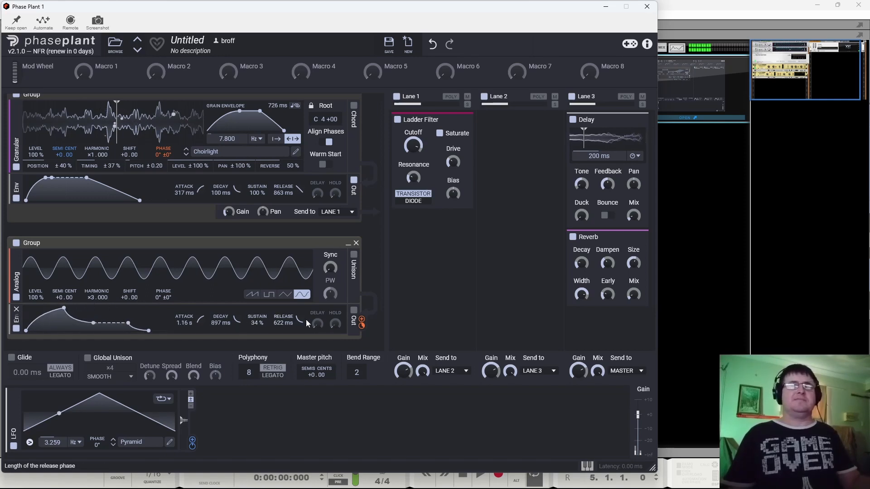
- Adjust the depth of the granular phase modulation and the Ladder Filter cutoff on Lane 1
{"action": "left_click_drag", "start_coordinate": [362, 326], "coordinate": [361, 323]}
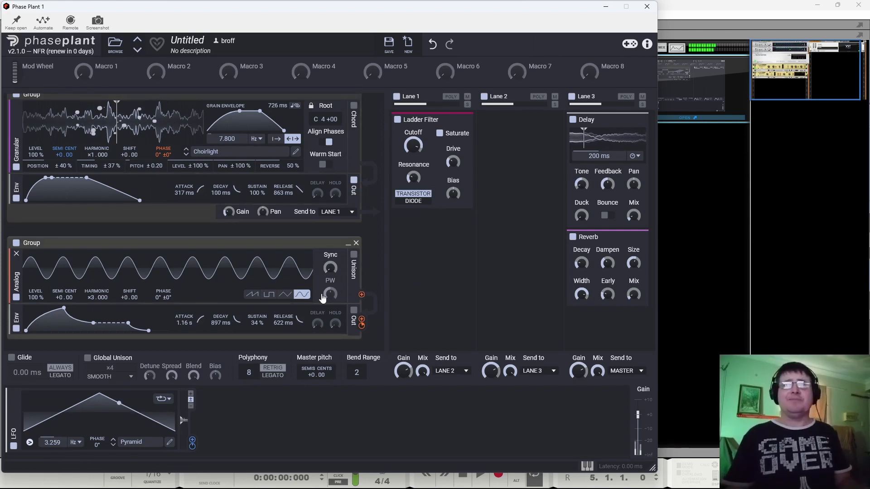
{"action": "left_click_drag", "start_coordinate": [413, 145], "coordinate": [413, 132]}
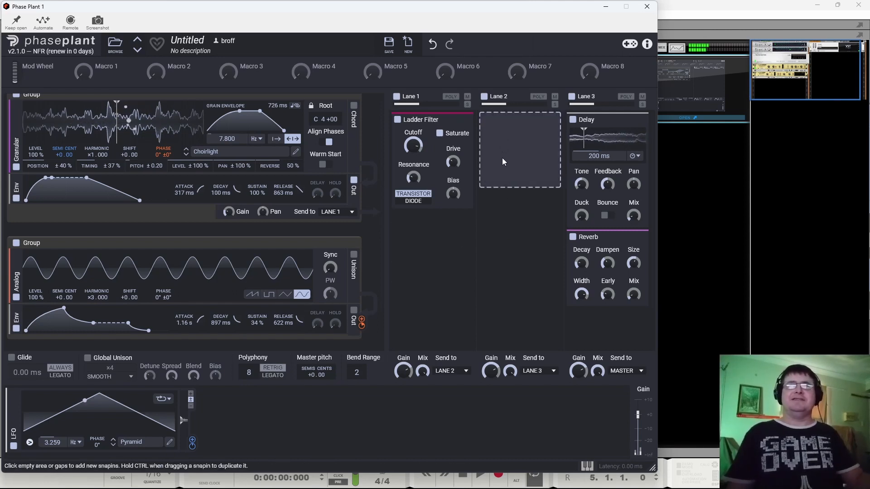
- Try an Ensemble effect on Lane 2, and remove it again
{"action": "left_click", "coordinate": [502, 158]}
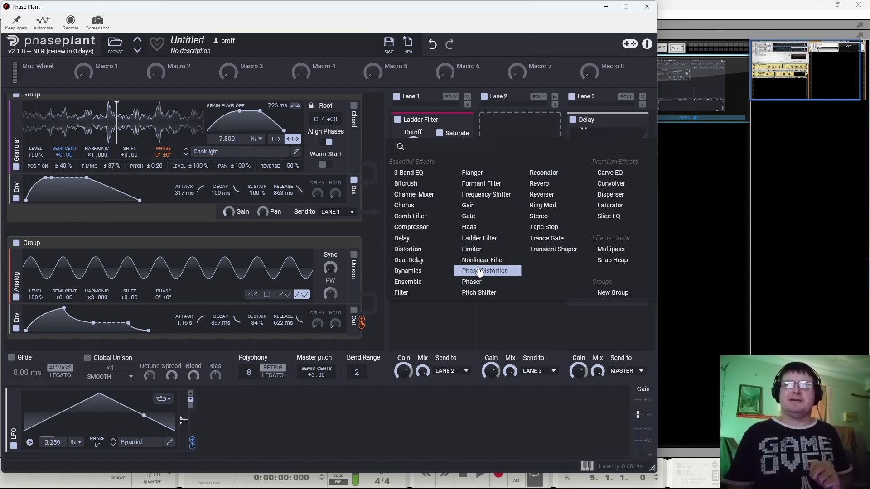
{"action": "left_click", "coordinate": [431, 280]}
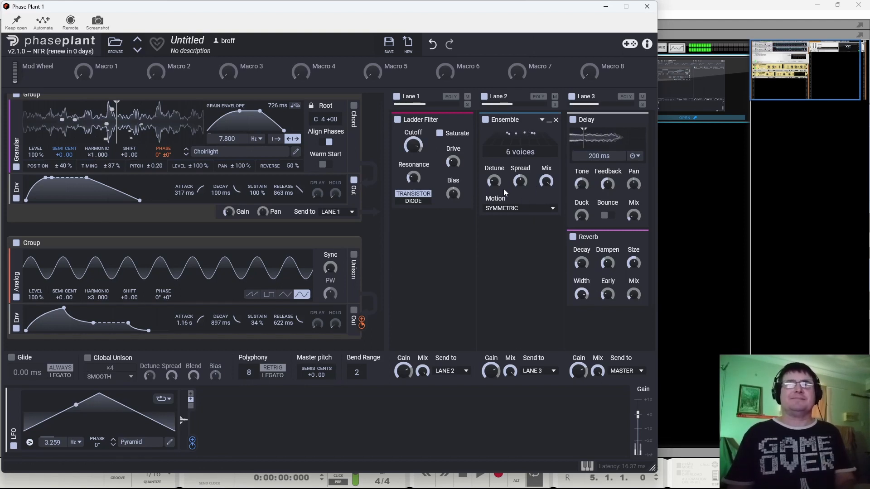
{"action": "left_click", "coordinate": [557, 120]}
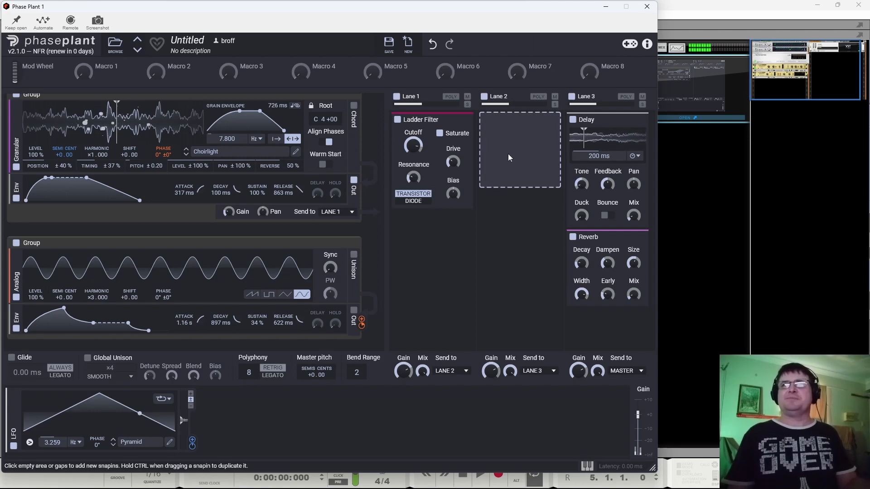
- Add a Chorus effect to Lane 2
{"action": "left_click", "coordinate": [508, 157]}
{"action": "left_click", "coordinate": [413, 206]}
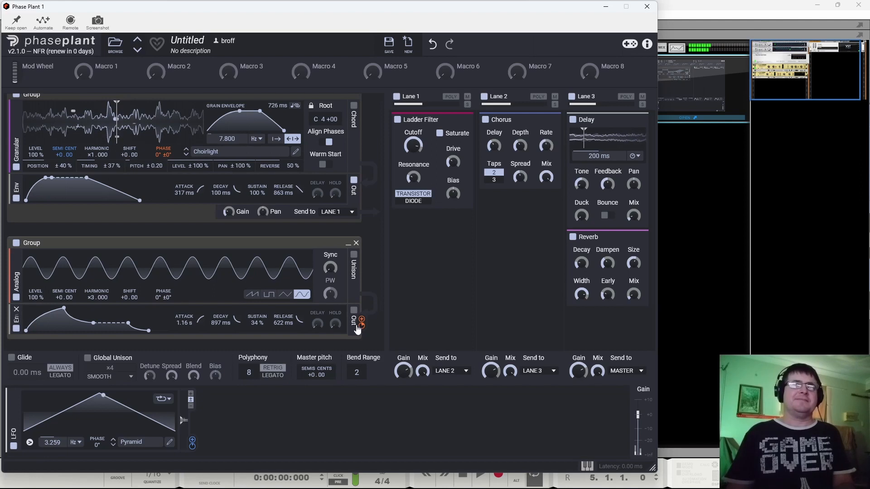
- Try a square waveform on the Analog oscillator, return it to sine, and readjust the granular phase modulation depth
{"action": "left_click", "coordinate": [266, 297]}
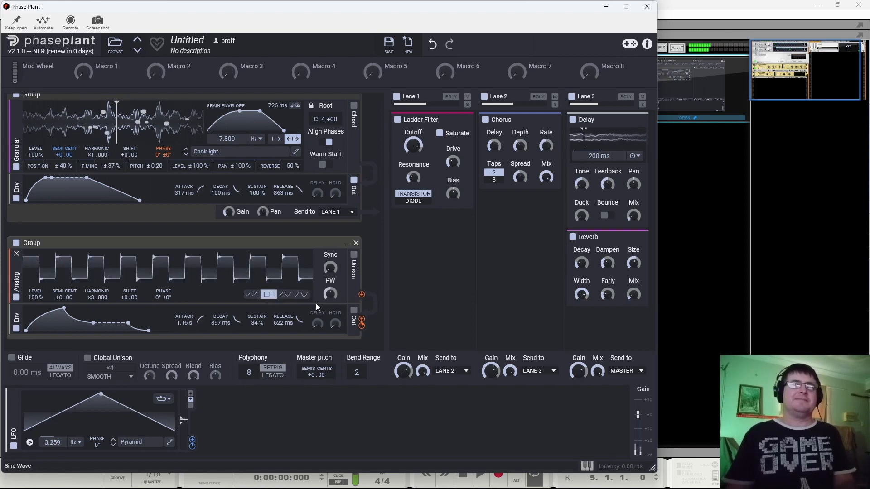
{"action": "left_click", "coordinate": [302, 295]}
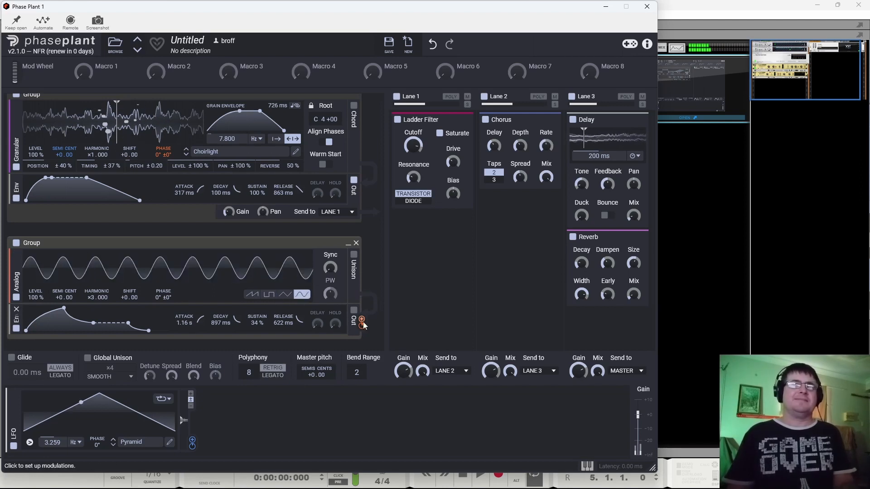
{"action": "left_click_drag", "start_coordinate": [360, 325], "coordinate": [360, 336]}
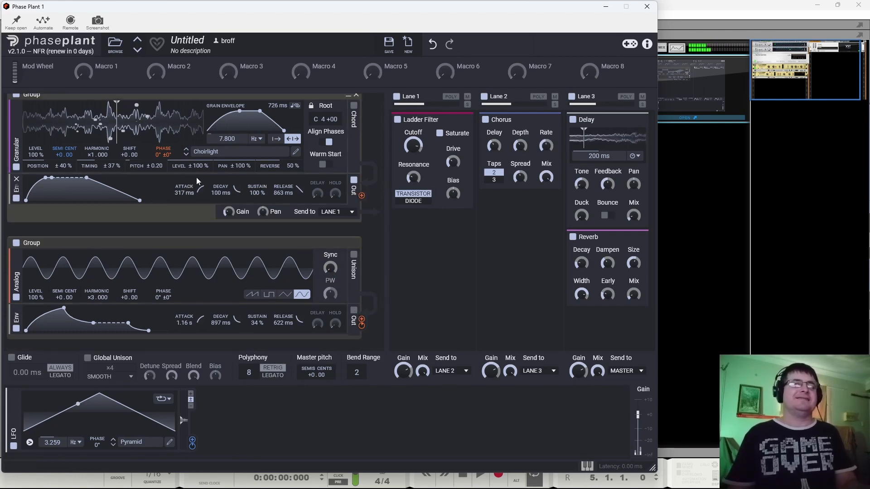
- Swap the granular sample for Fay Piano from the Samples folder, and enable Warm Start
{"action": "left_click", "coordinate": [216, 154]}
{"action": "left_click", "coordinate": [428, 232]}
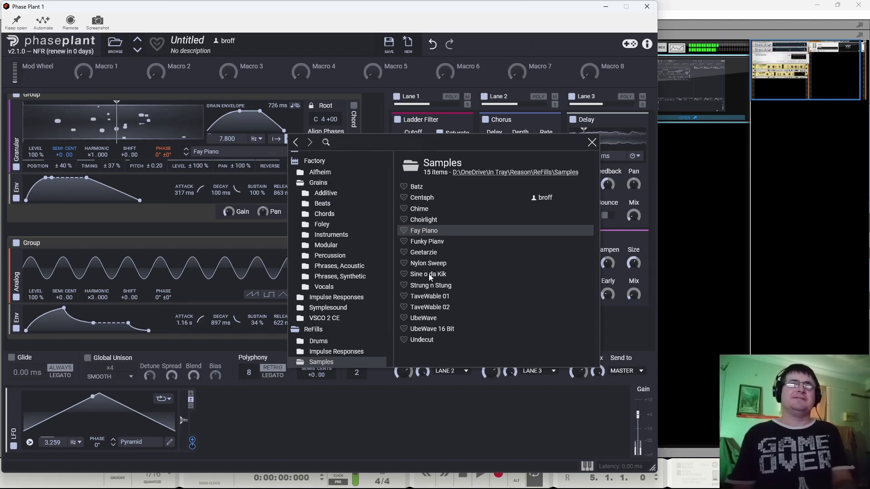
{"action": "left_click", "coordinate": [192, 97]}
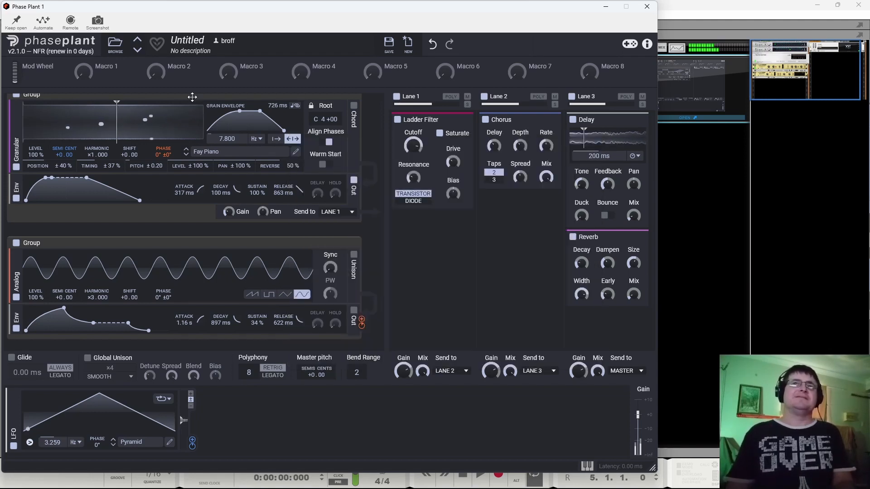
{"action": "scroll", "coordinate": [187, 209], "scroll_direction": "up", "scroll_amount": 1}
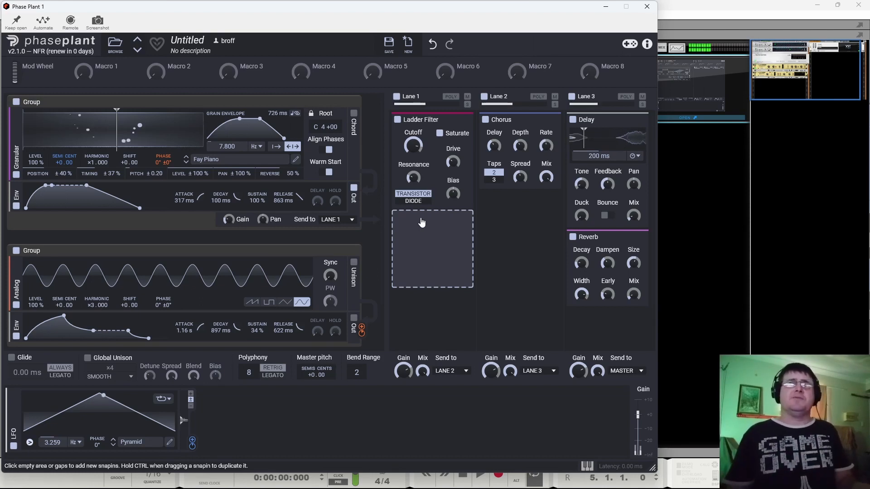
- Try an Ensemble effect below the Ladder Filter on Lane 1, and remove it again
{"action": "left_click", "coordinate": [421, 222]}
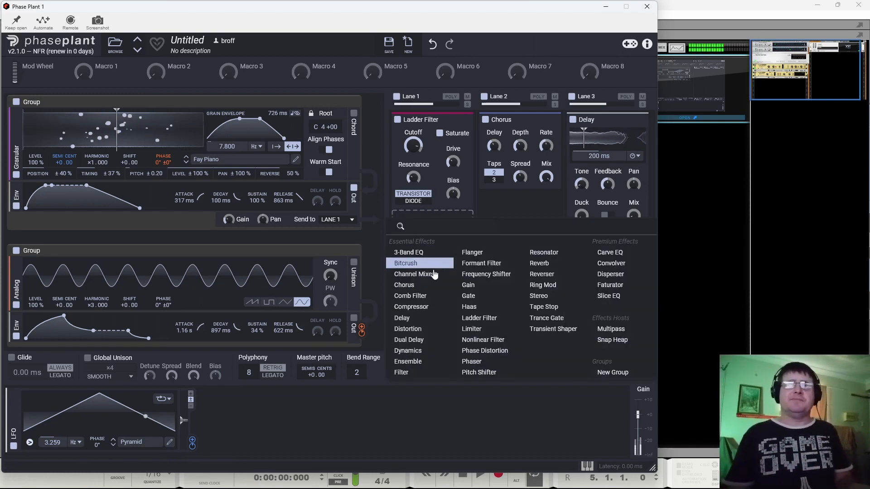
{"action": "left_click", "coordinate": [409, 362]}
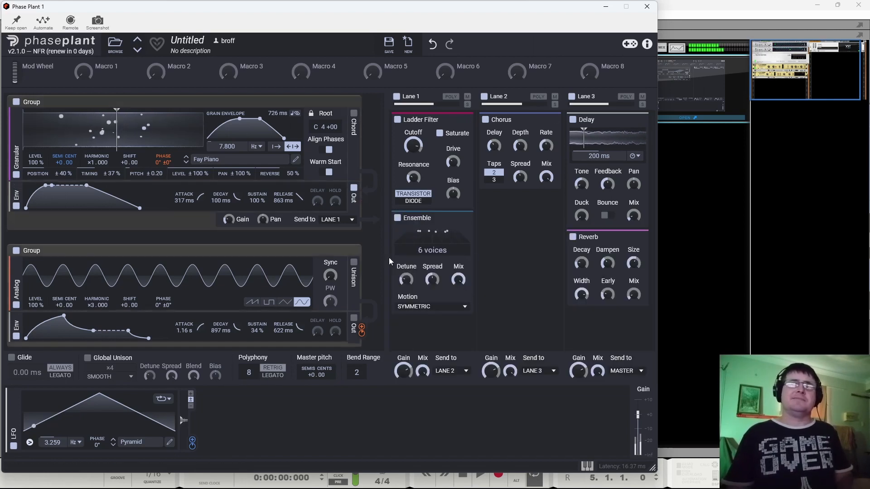
{"action": "left_click", "coordinate": [468, 219]}
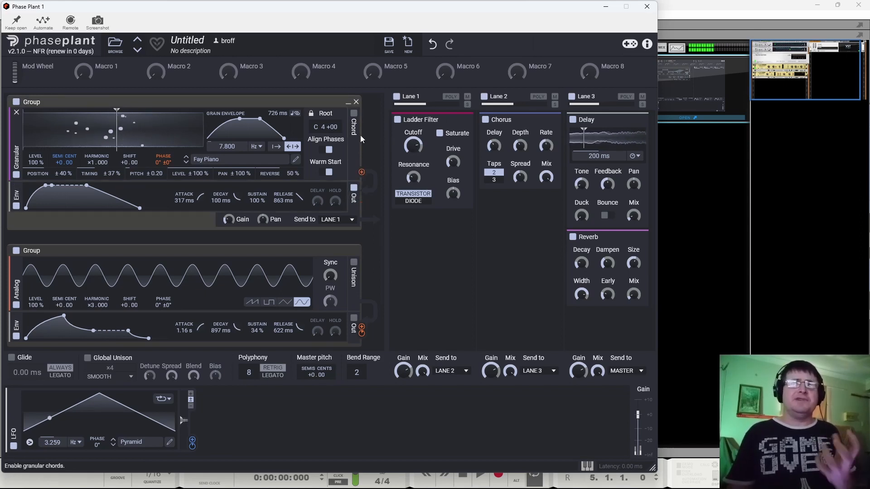
- Try the Funky Pianv and Geetarzie samples in the granular generator, and move the grain position closer to the sample start
{"action": "left_click", "coordinate": [218, 160]}
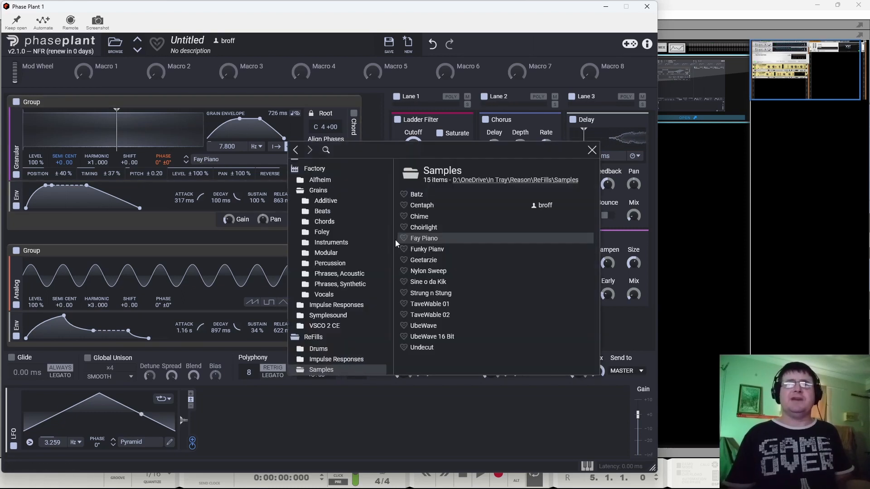
{"action": "left_click", "coordinate": [436, 251]}
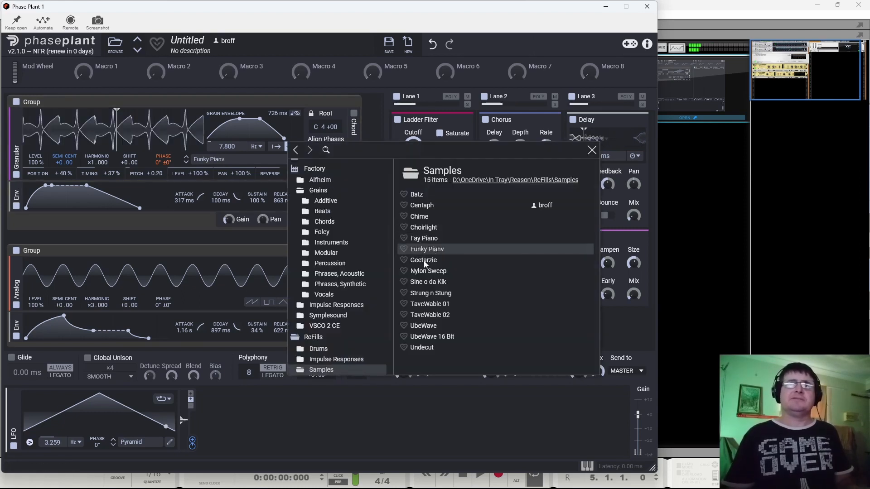
{"action": "left_click", "coordinate": [423, 260]}
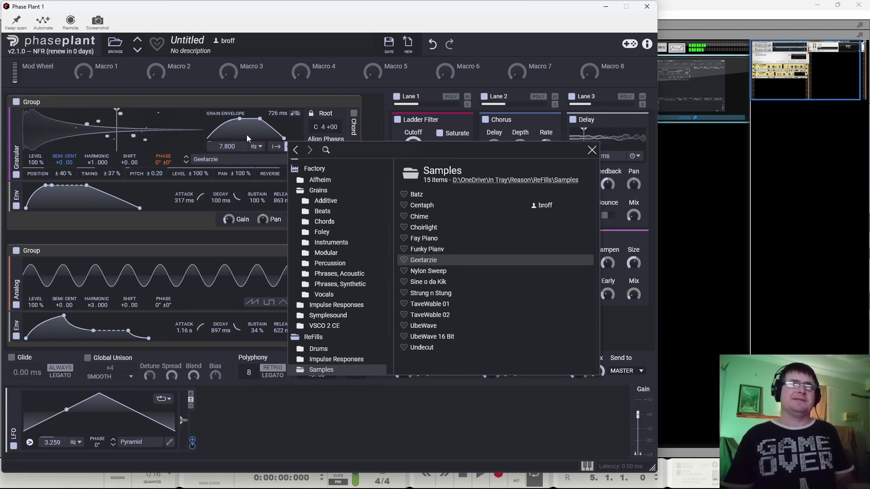
{"action": "left_click", "coordinate": [115, 110]}
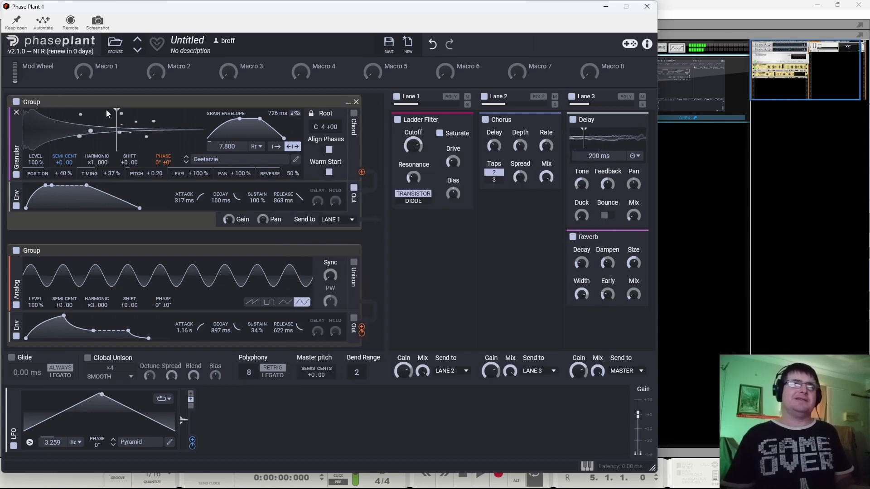
{"action": "left_click_drag", "start_coordinate": [115, 109], "coordinate": [75, 123]}
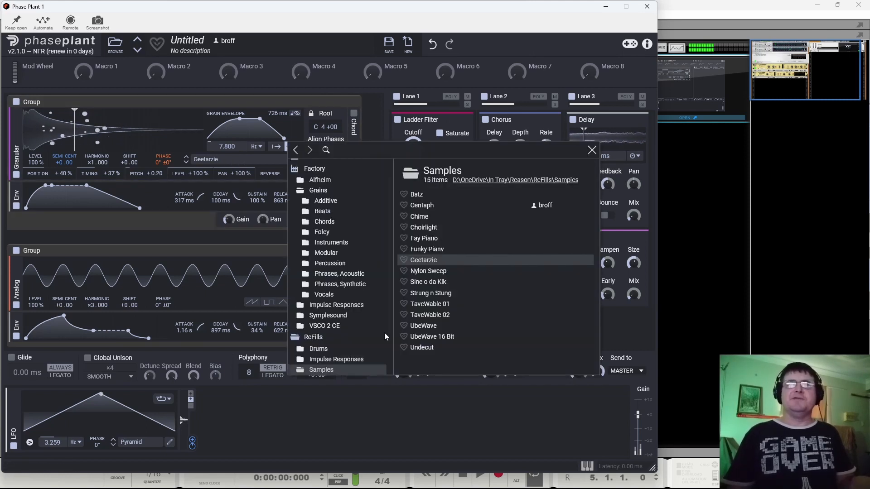
- Load the Nylon Sweep sample into the granular generator, and move the grain position to about the middle of the waveform
{"action": "left_click", "coordinate": [430, 271]}
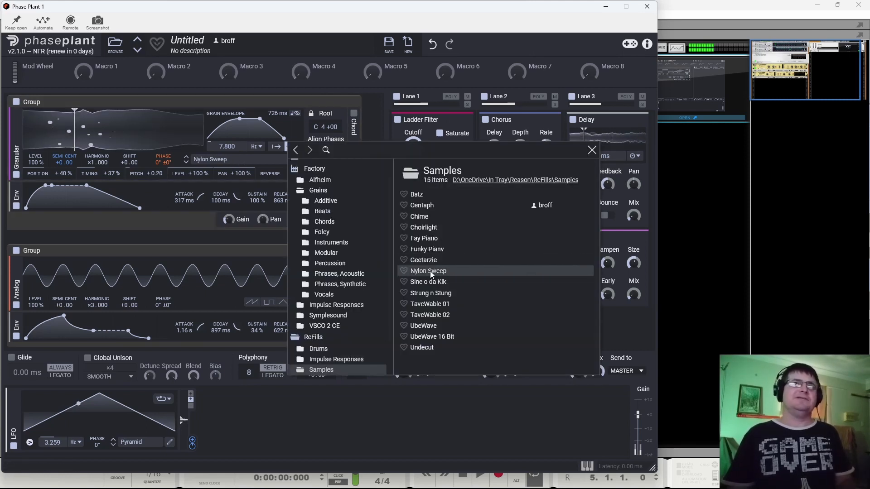
{"action": "left_click", "coordinate": [76, 111]}
{"action": "left_click_drag", "start_coordinate": [76, 109], "coordinate": [117, 107]}
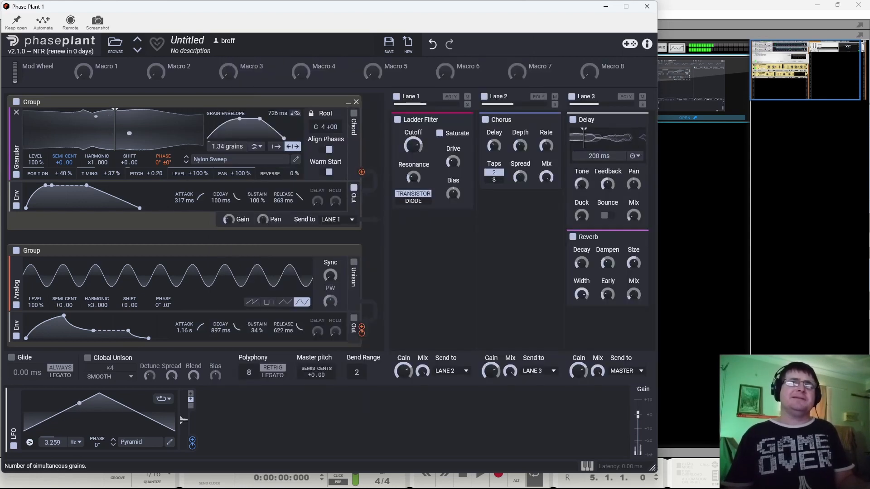
- Set 6.95 simultaneous grains, reshape the grain envelope to a sharp attack and 3.45 s length, and keep the plug-in window open
{"action": "left_click_drag", "start_coordinate": [227, 147], "coordinate": [227, 122]}
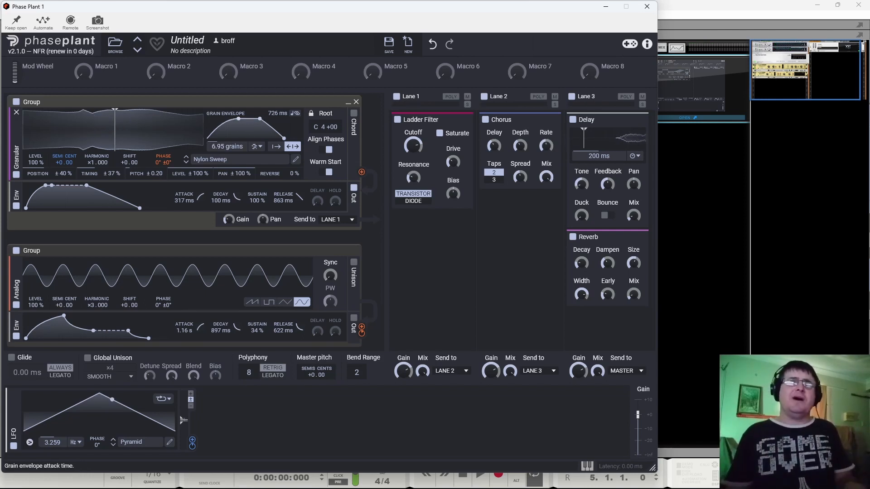
{"action": "left_click_drag", "start_coordinate": [238, 119], "coordinate": [247, 135]}
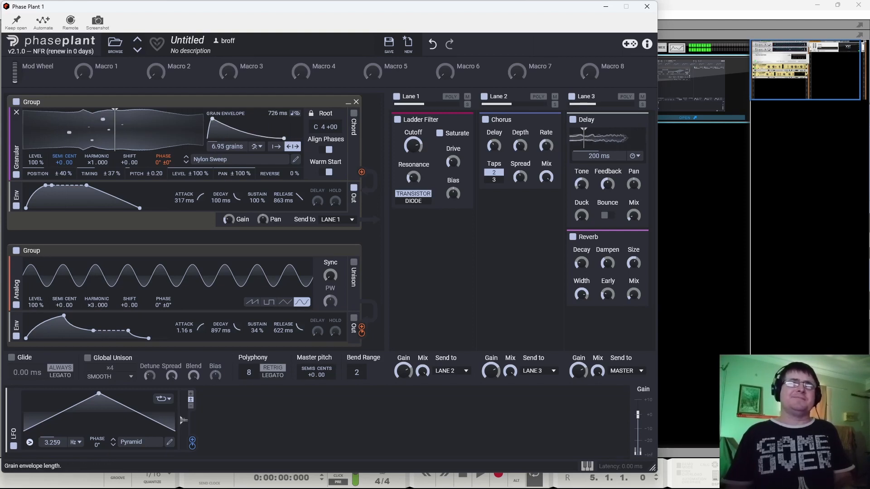
{"action": "left_click_drag", "start_coordinate": [285, 139], "coordinate": [294, 138]}
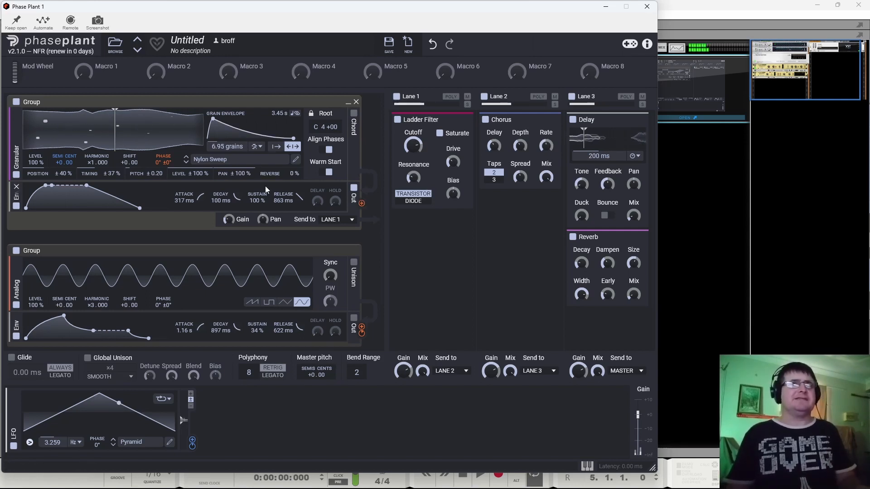
{"action": "left_click", "coordinate": [16, 23]}
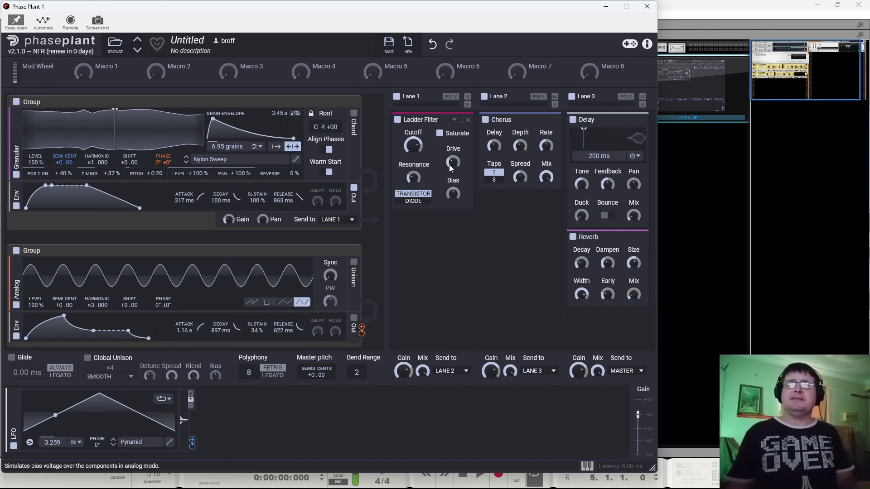
- Add a Compressor in Fast mode with a lowered threshold to Lane 1, and move it below the Chorus on Lane 2
{"action": "left_click", "coordinate": [428, 227]}
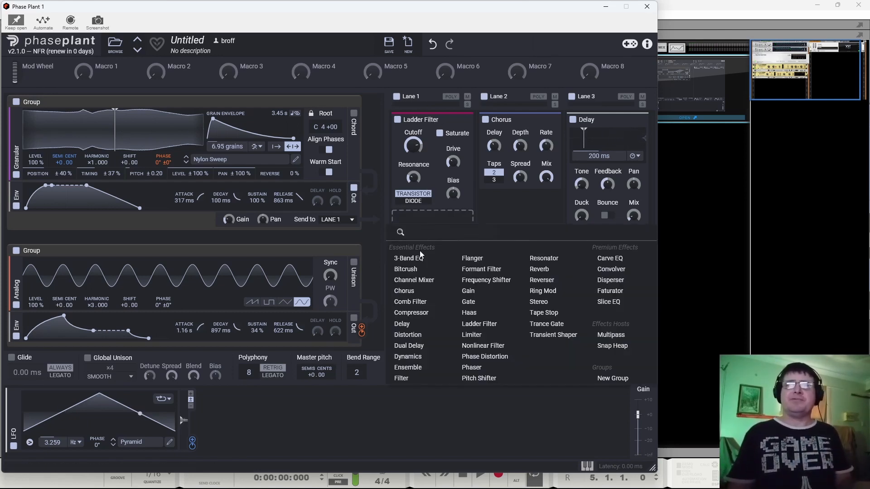
{"action": "left_click", "coordinate": [410, 313]}
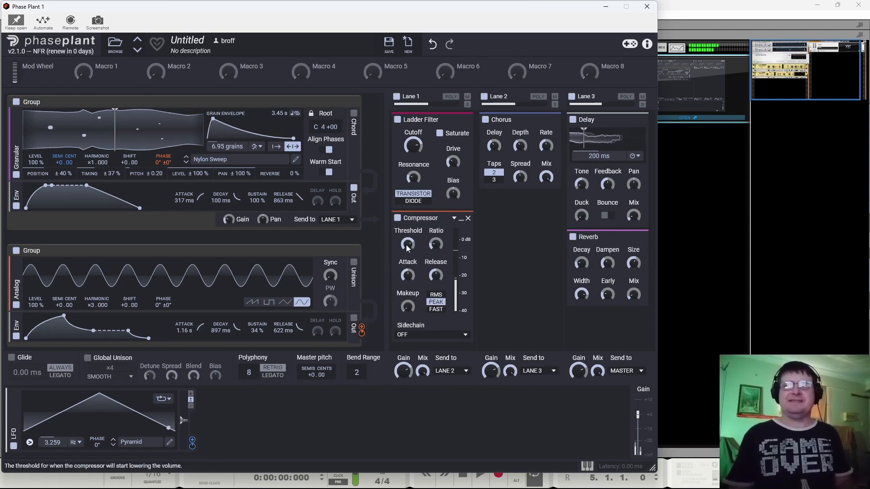
{"action": "left_click_drag", "start_coordinate": [406, 245], "coordinate": [406, 254]}
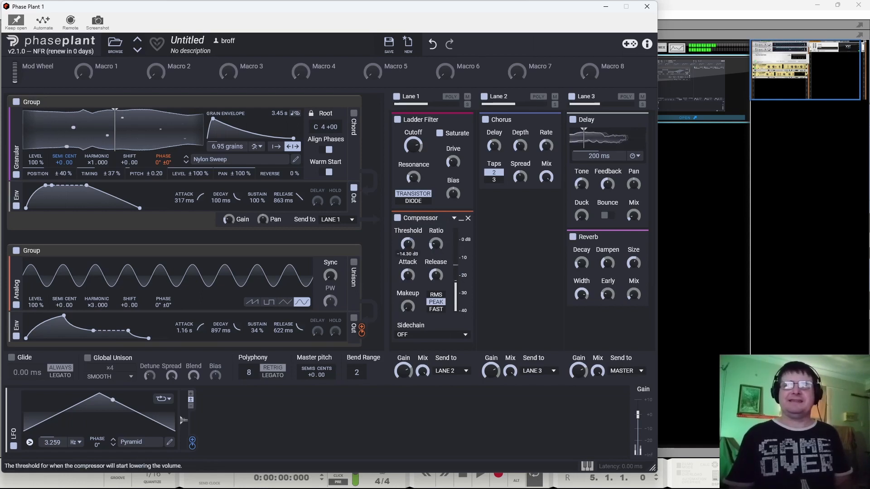
{"action": "left_click", "coordinate": [436, 310]}
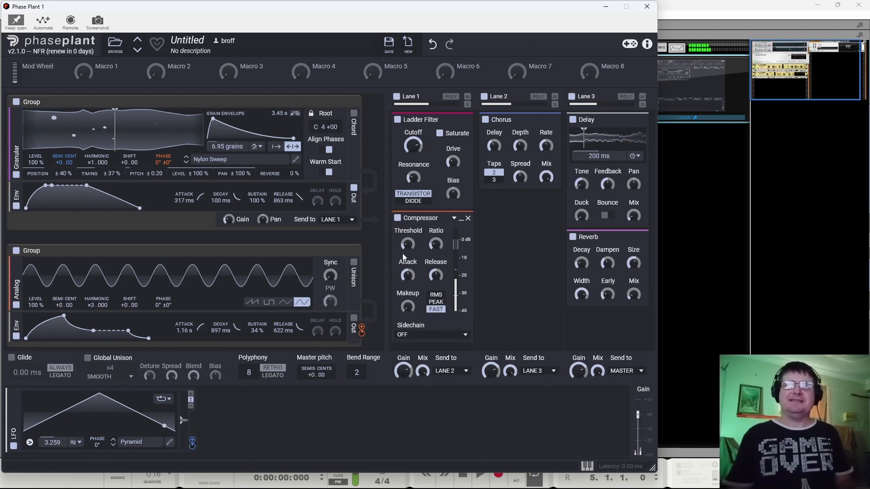
{"action": "left_click_drag", "start_coordinate": [407, 243], "coordinate": [407, 256]}
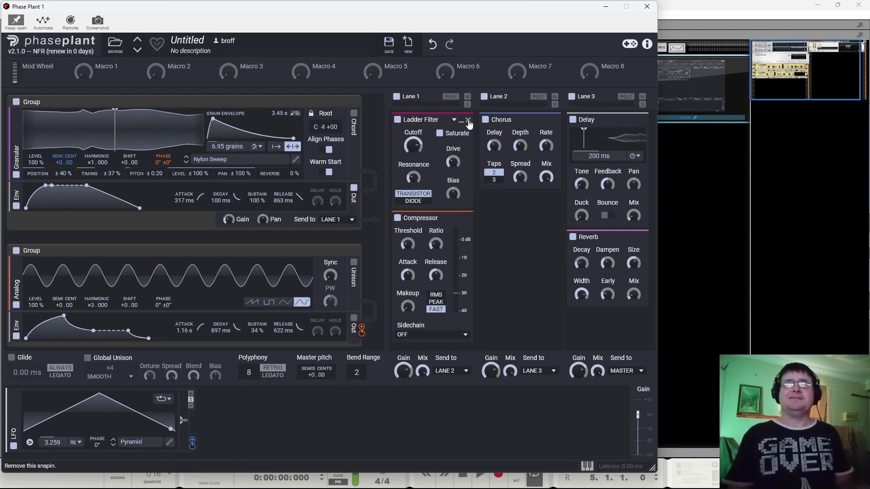
{"action": "mouse_move", "coordinate": [407, 118]}
{"action": "left_mouse_down"}
{"action": "mouse_move", "coordinate": [491, 196]}
{"action": "mouse_move", "coordinate": [491, 230]}
{"action": "mouse_move", "coordinate": [409, 131]}
{"action": "left_mouse_up"}
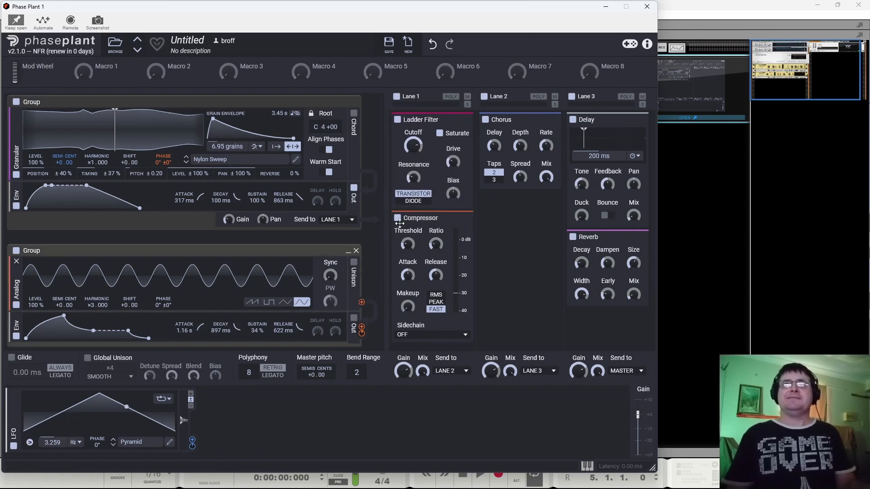
{"action": "left_click_drag", "start_coordinate": [421, 218], "coordinate": [522, 222]}
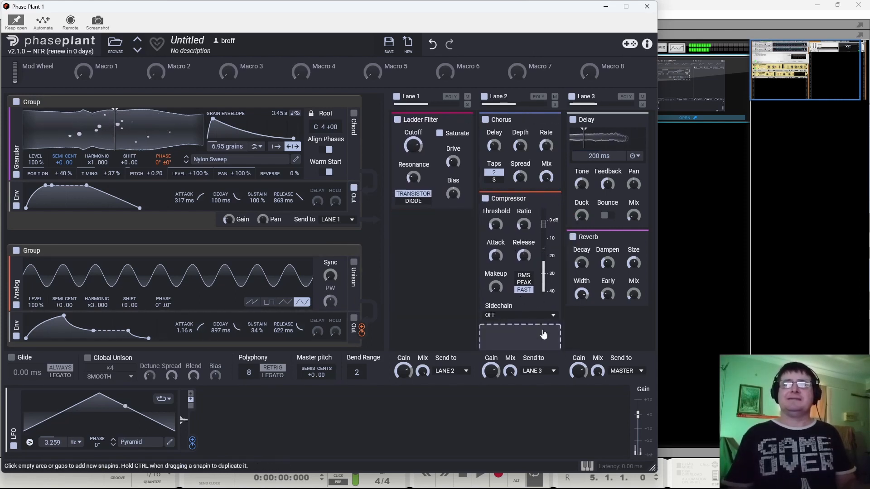
- Add a Distortion effect below the Compressor on Lane 2, using the Saturate type with the drive lowered to about -3.16 dB
{"action": "left_click", "coordinate": [522, 337]}
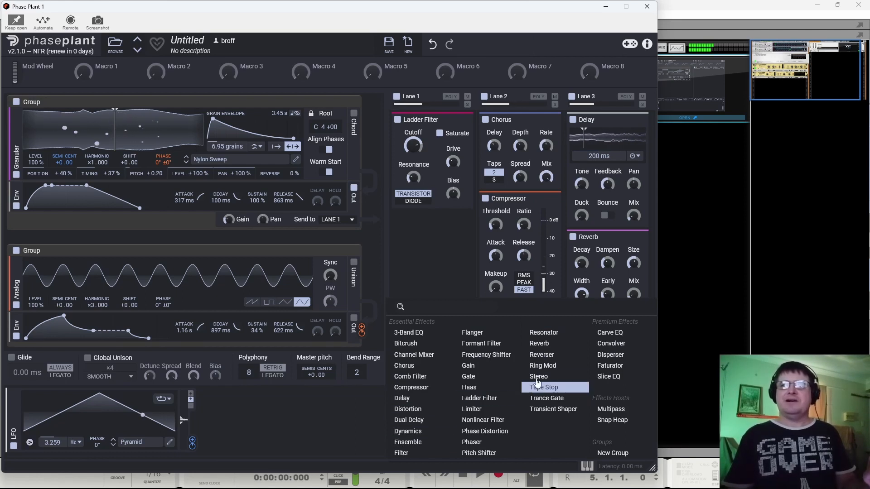
{"action": "left_click", "coordinate": [421, 409]}
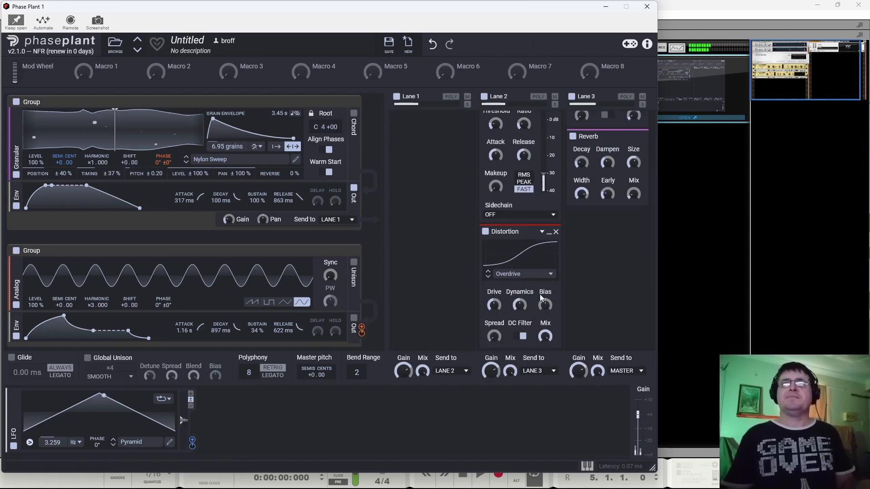
{"action": "scroll", "coordinate": [539, 294], "scroll_direction": "down", "scroll_amount": 2}
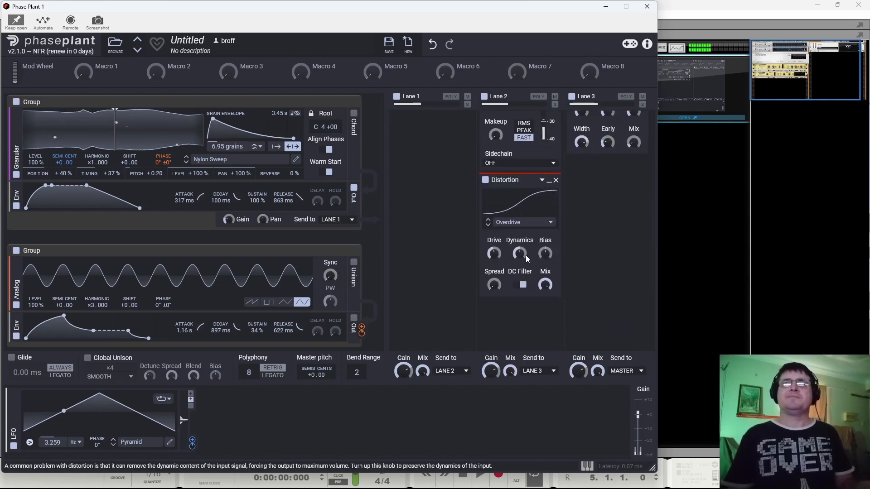
{"action": "left_click", "coordinate": [507, 222]}
{"action": "left_click", "coordinate": [515, 233]}
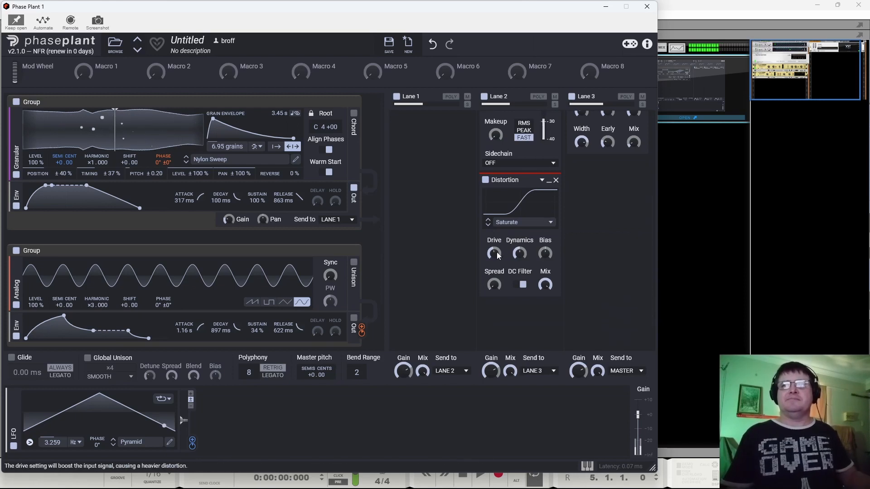
{"action": "left_click_drag", "start_coordinate": [494, 253], "coordinate": [494, 266]}
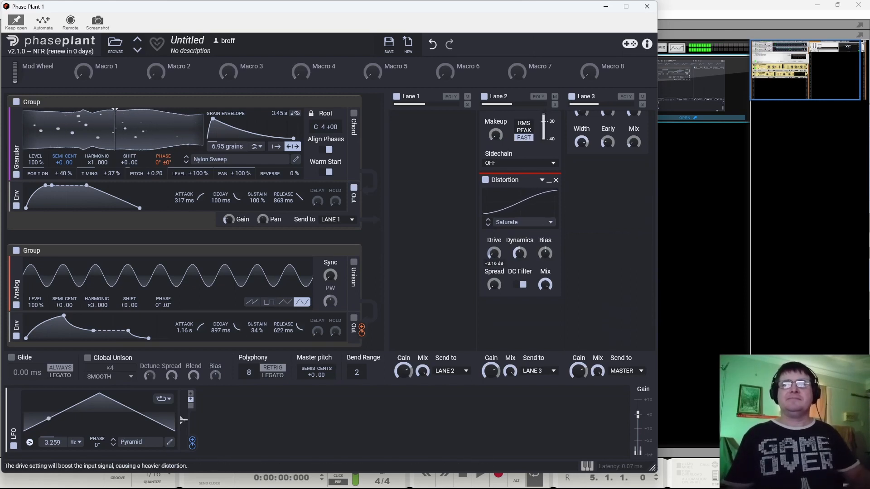
{"action": "left_click", "coordinate": [485, 180]}
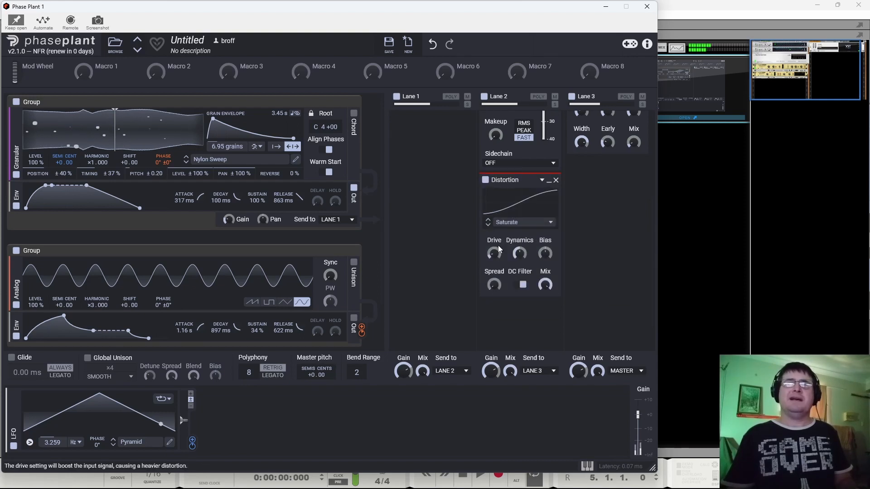
{"action": "scroll", "coordinate": [535, 254], "scroll_direction": "up", "scroll_amount": 4}
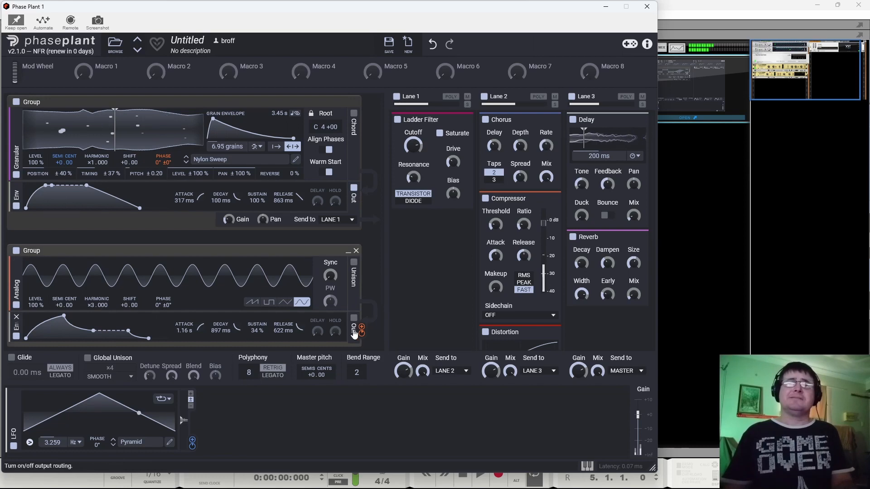
- Disable the Analog group, and try the Sine o da Kik and Strung n Stung samples before loading TaveWable 01 into the granular generator
{"action": "left_click", "coordinate": [16, 252]}
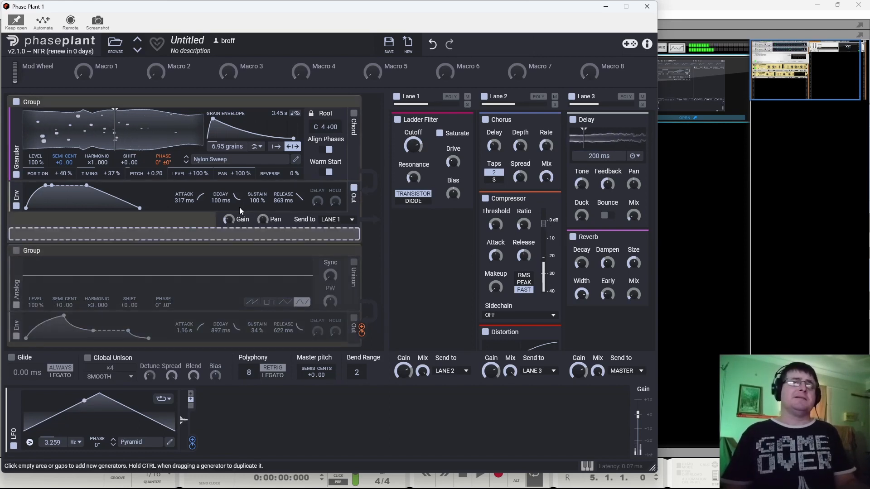
{"action": "left_click", "coordinate": [208, 159]}
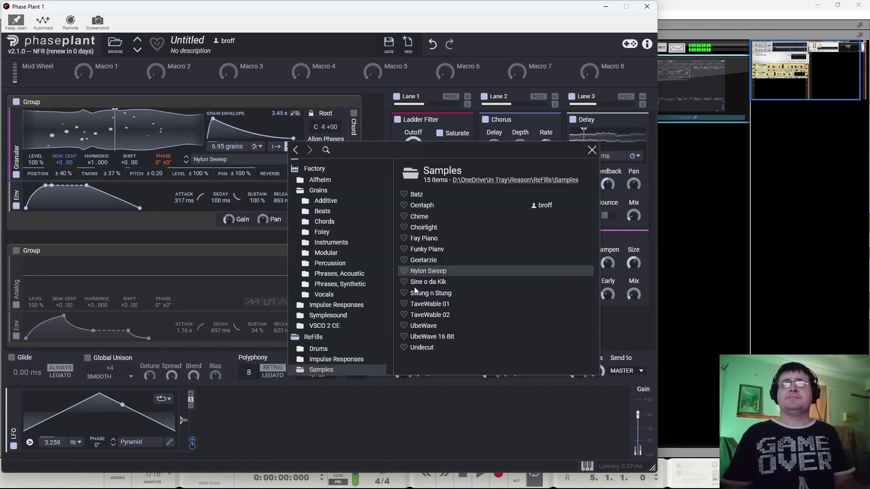
{"action": "left_click", "coordinate": [421, 281]}
{"action": "left_click", "coordinate": [425, 292]}
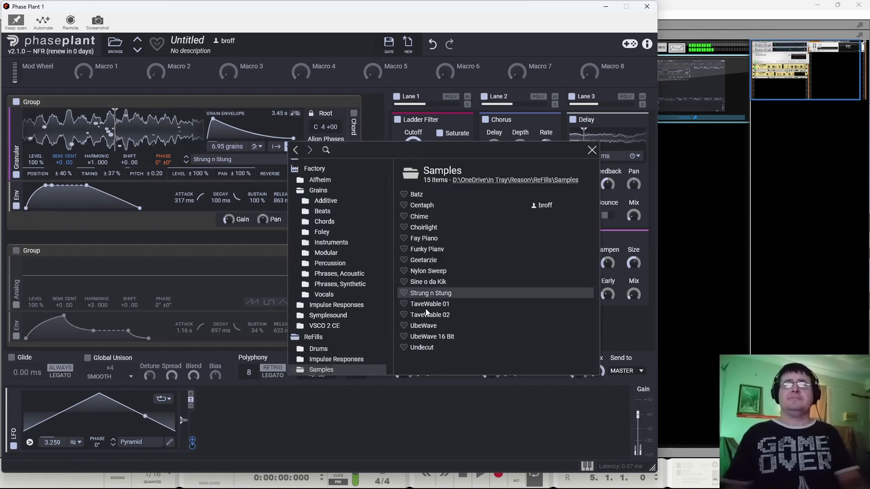
{"action": "left_click", "coordinate": [430, 304]}
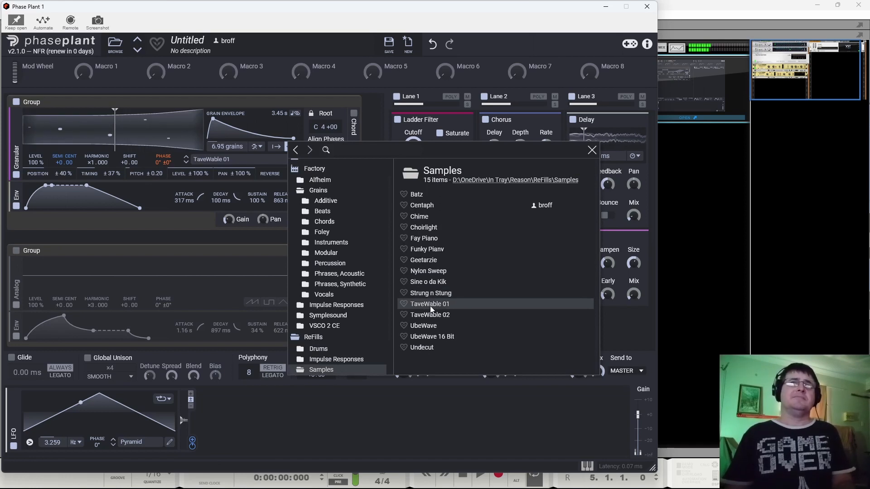
- Shorten the grain envelope length to 1.45 s
{"action": "left_click", "coordinate": [278, 114]}
{"action": "left_click_drag", "start_coordinate": [279, 114], "coordinate": [279, 138]}
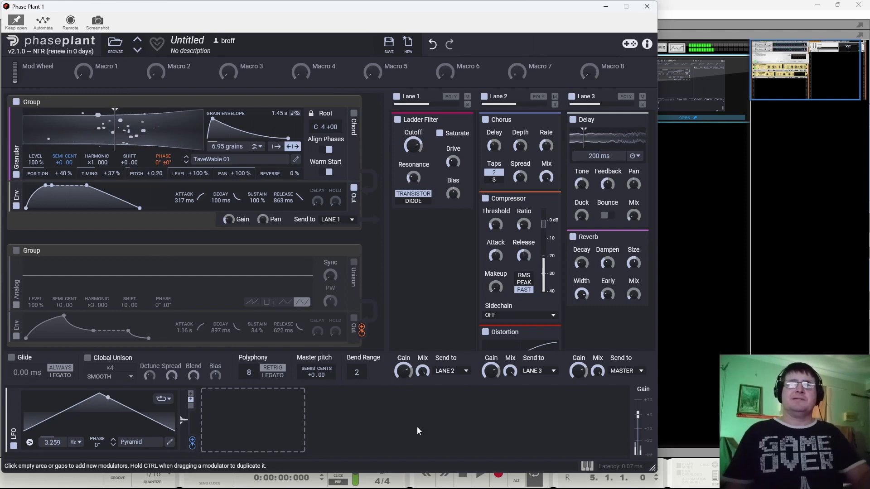
- Re-enable the Analog group, and readjust the depth of its modulation on the granular phase offset
{"action": "left_click", "coordinate": [15, 252]}
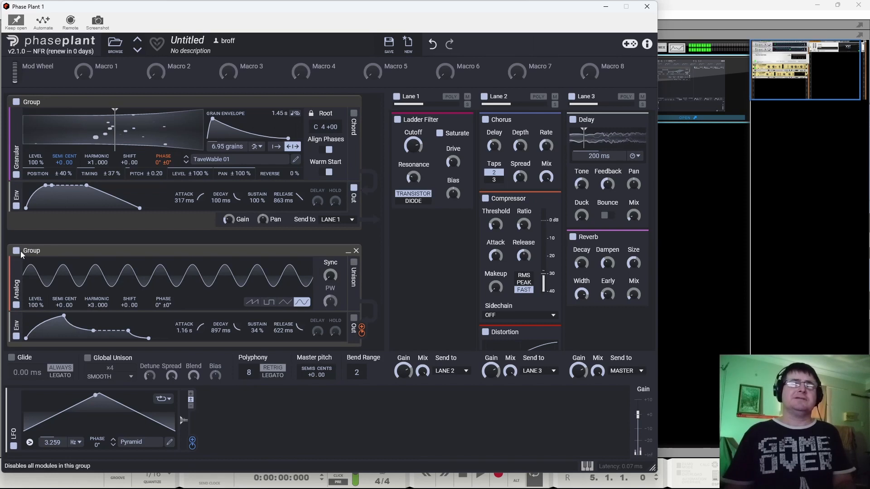
{"action": "mouse_move", "coordinate": [363, 333]}
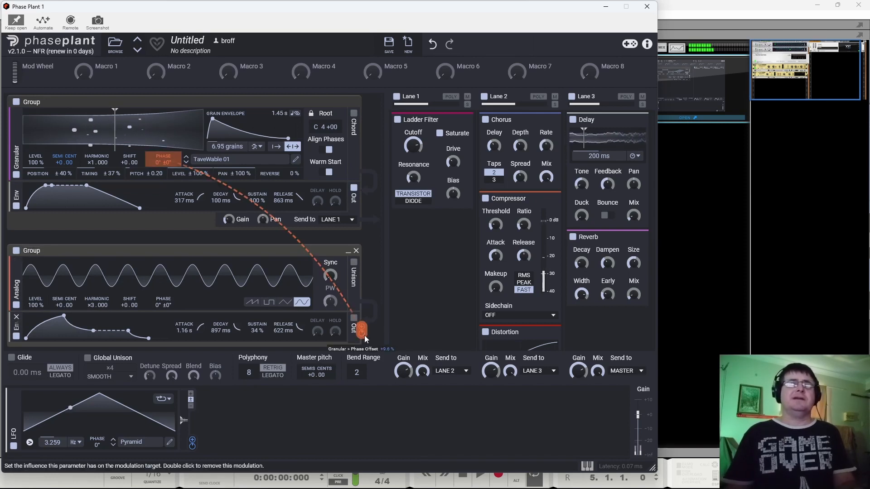
{"action": "left_click_drag", "start_coordinate": [362, 333], "coordinate": [363, 328]}
- Bypass the Ladder Filter on Lane 1, and switch it back on
{"action": "left_click", "coordinate": [397, 120]}
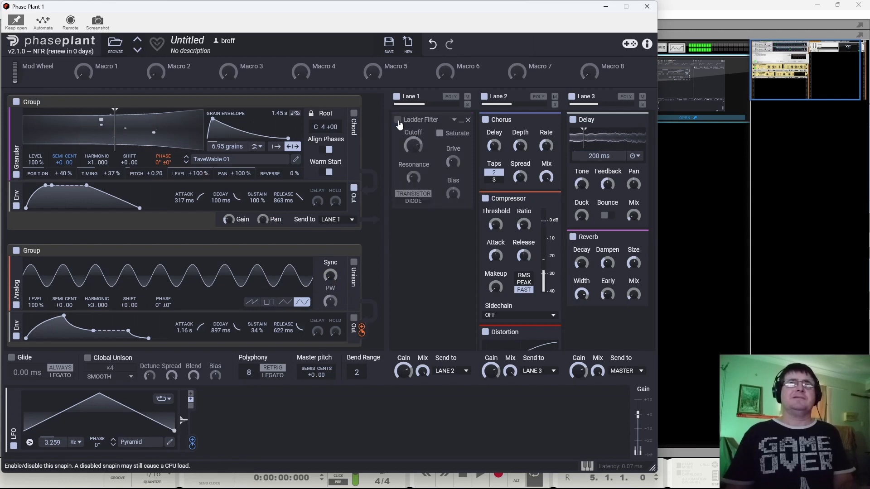
{"action": "left_click", "coordinate": [398, 120]}
- Set the Analog oscillator's harmonic multiplier to ×2.000
{"action": "mouse_move", "coordinate": [361, 333]}
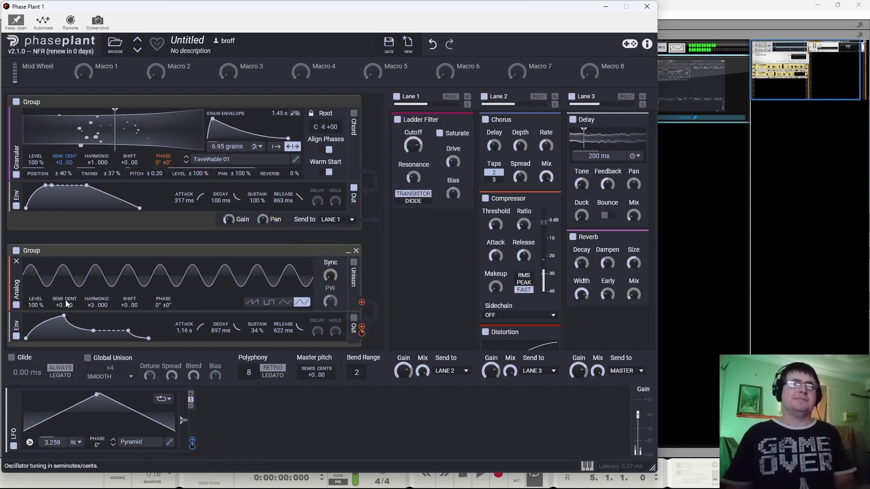
{"action": "mouse_move", "coordinate": [97, 297]}
{"action": "left_mouse_down"}
{"action": "mouse_move", "coordinate": [97, 309]}
{"action": "mouse_move", "coordinate": [96, 299]}
{"action": "left_mouse_up"}
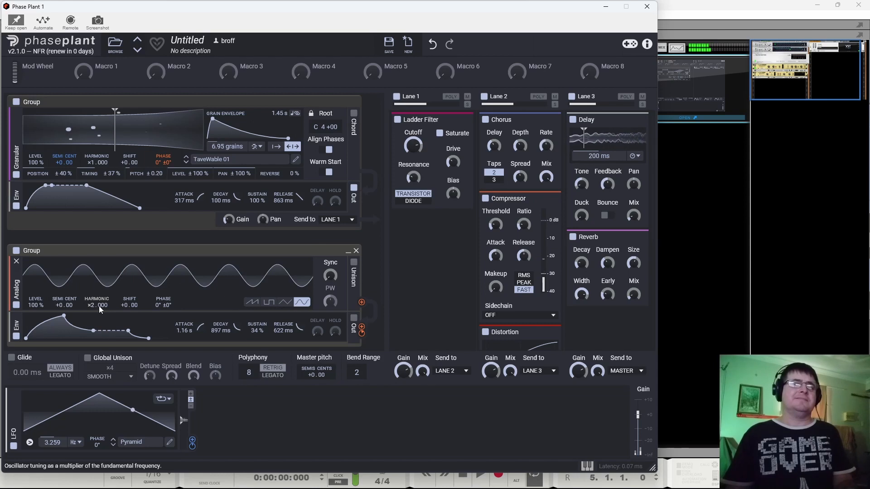